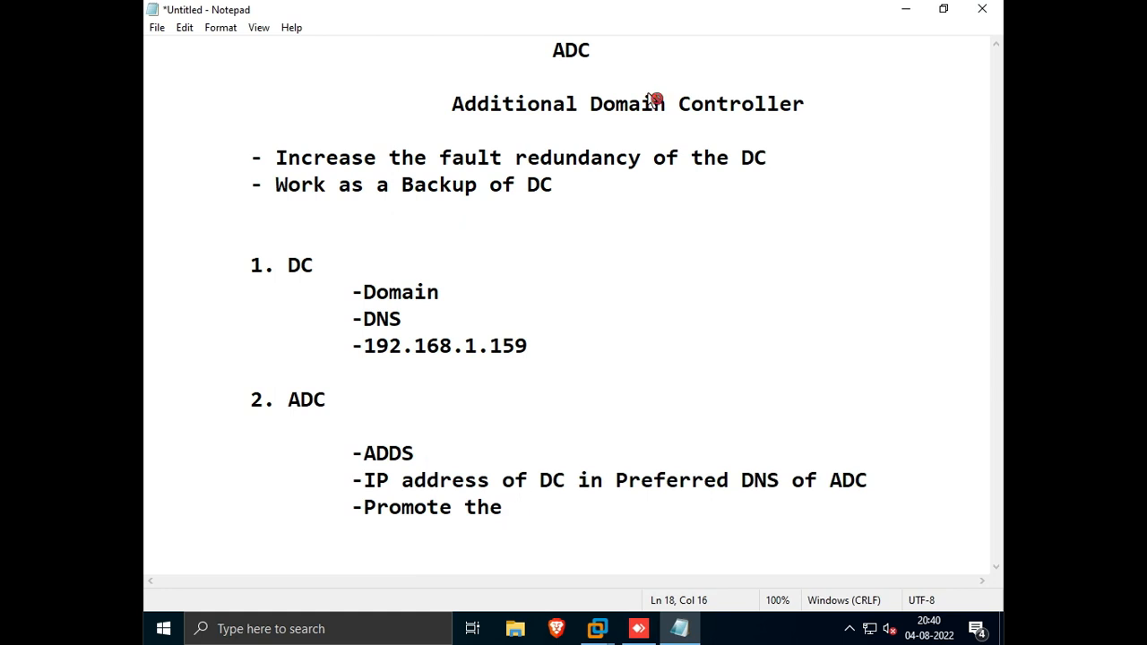
# Step: Shorten the last line of the ADC notes to read "-Promote"
pyautogui.write('ADC to')
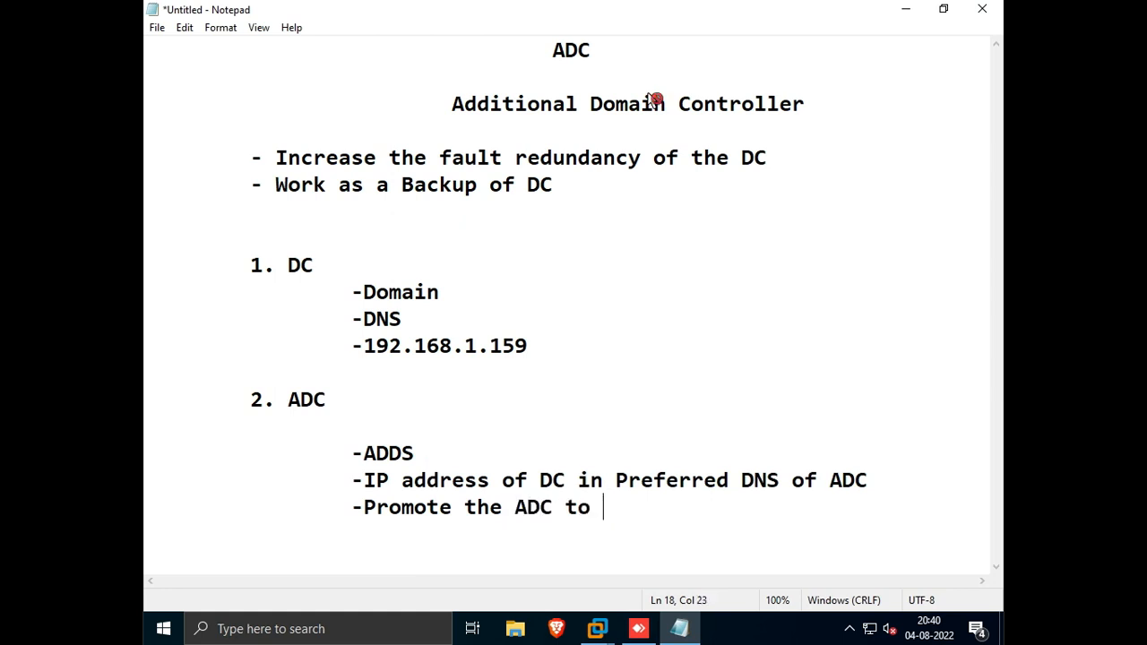
pyautogui.write(' DOmain')
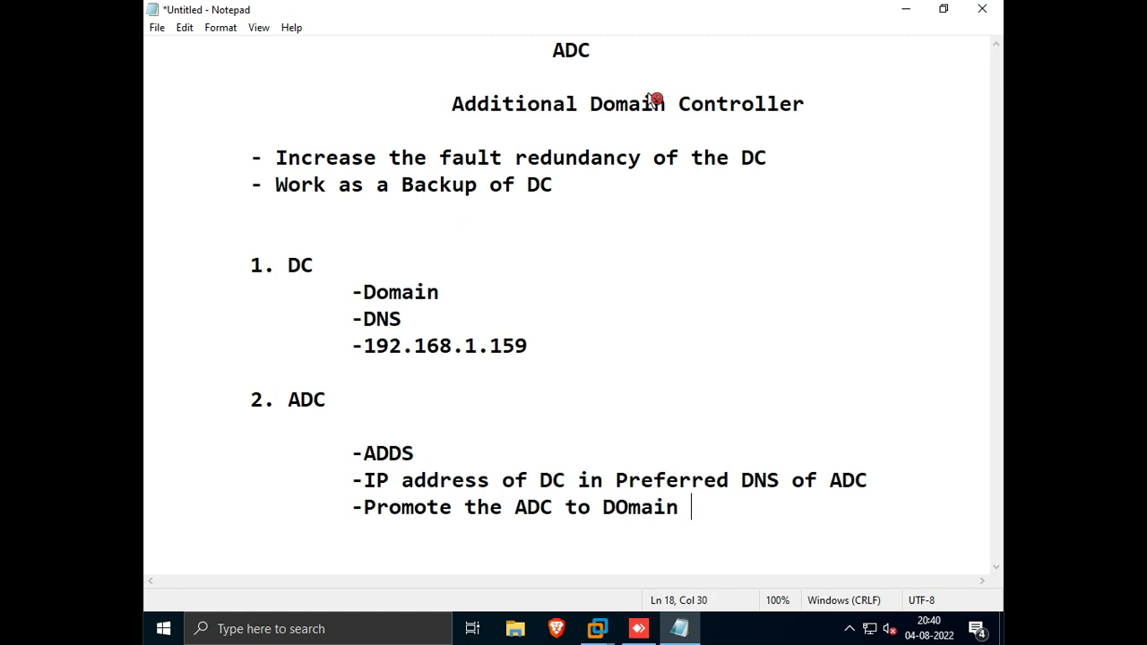
pyautogui.press('BackSpace')
pyautogui.press('BackSpace')
pyautogui.press('BackSpace')
pyautogui.press('BackSpace')
pyautogui.press('BackSpace')
pyautogui.press('BackSpace')
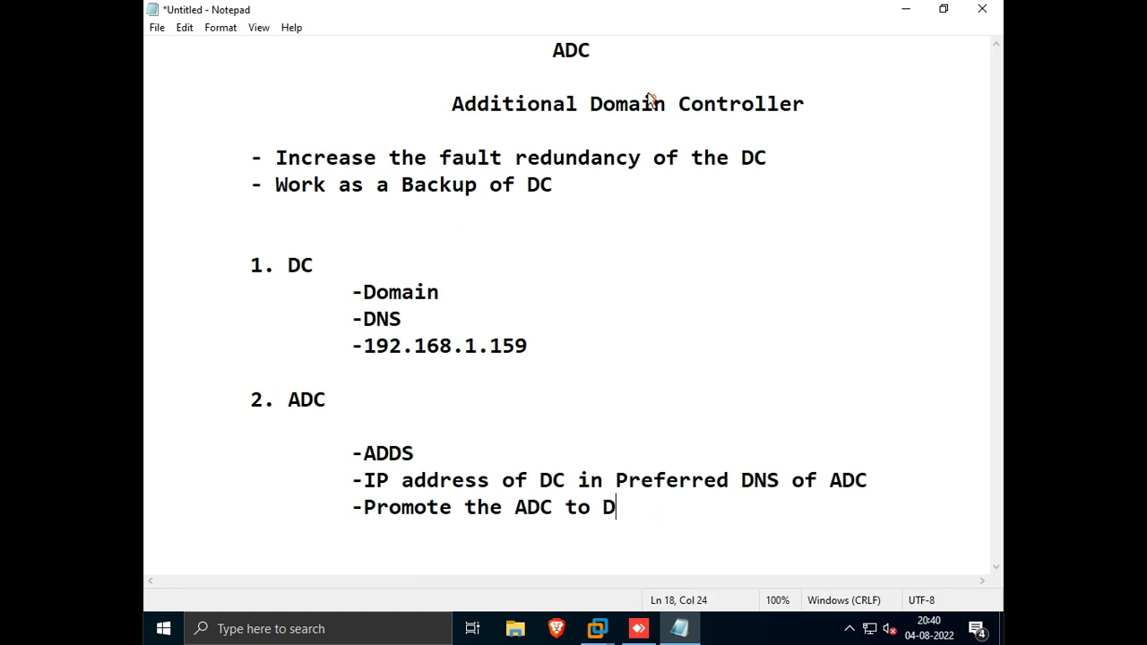
pyautogui.press('BackSpace')
pyautogui.write('AD')
pyautogui.press('BackSpace')
pyautogui.press('BackSpace')
pyautogui.press('BackSpace')
pyautogui.press('BackSpace')
pyautogui.press('BackSpace')
pyautogui.press('BackSpace')
pyautogui.press('BackSpace')
pyautogui.press('BackSpace')
pyautogui.press('BackSpace')
pyautogui.press('BackSpace')
pyautogui.press('BackSpace')
pyautogui.press('BackSpace')
pyautogui.press('BackSpace')
pyautogui.press('BackSpace')
pyautogui.press('BackSpace')
pyautogui.press('BackSpace')
pyautogui.press('BackSpace')
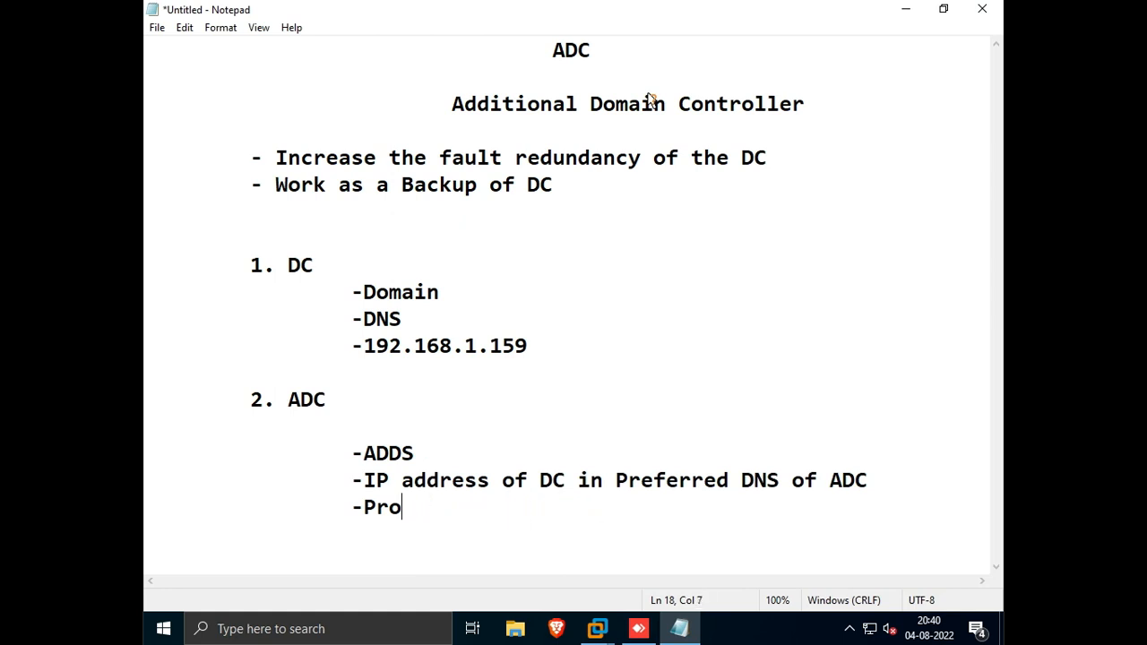
pyautogui.write('mote')
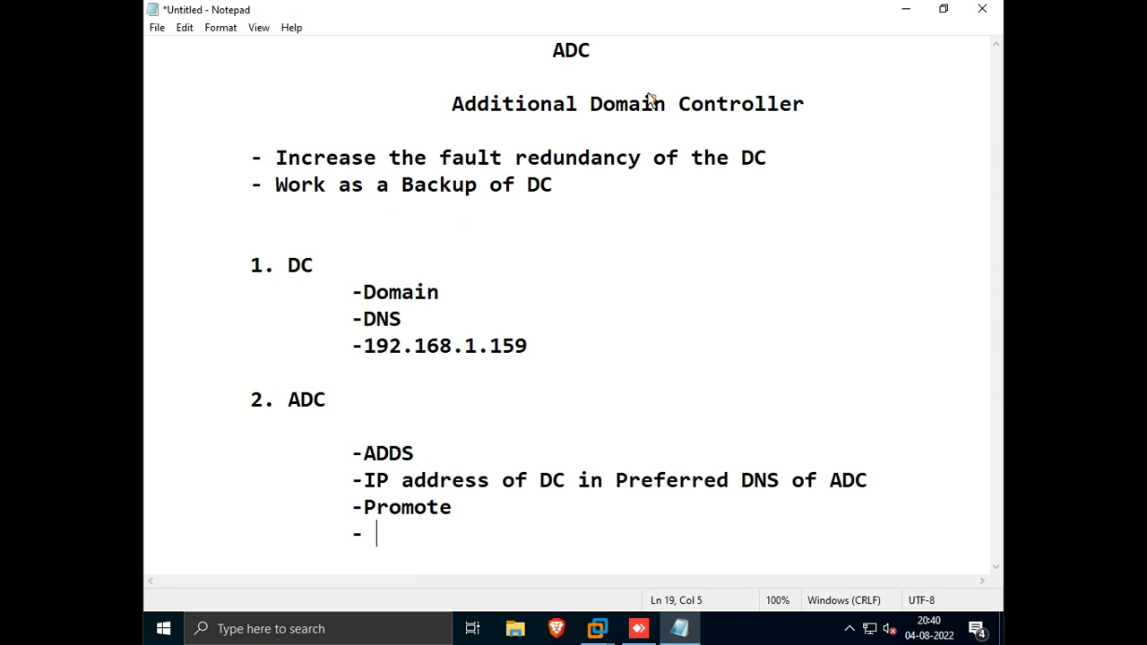
# Step: Add a note line "-Add a domain controller to existing domain" beneath it
pyautogui.press('BackSpace')
pyautogui.write('Add')
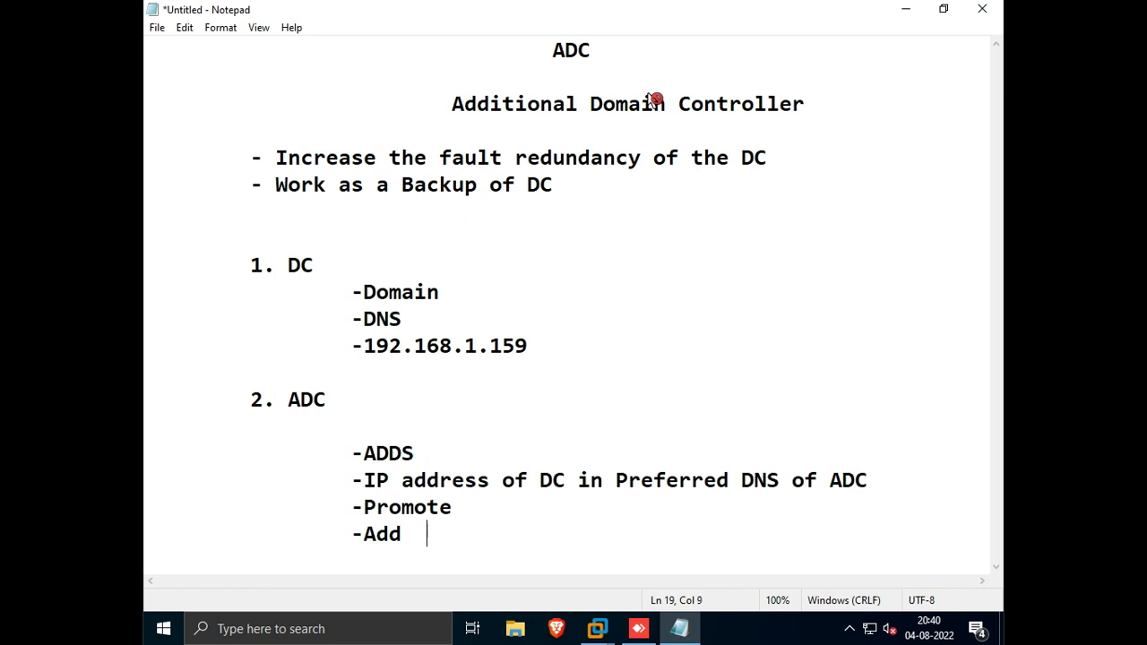
pyautogui.write(' a domain con')
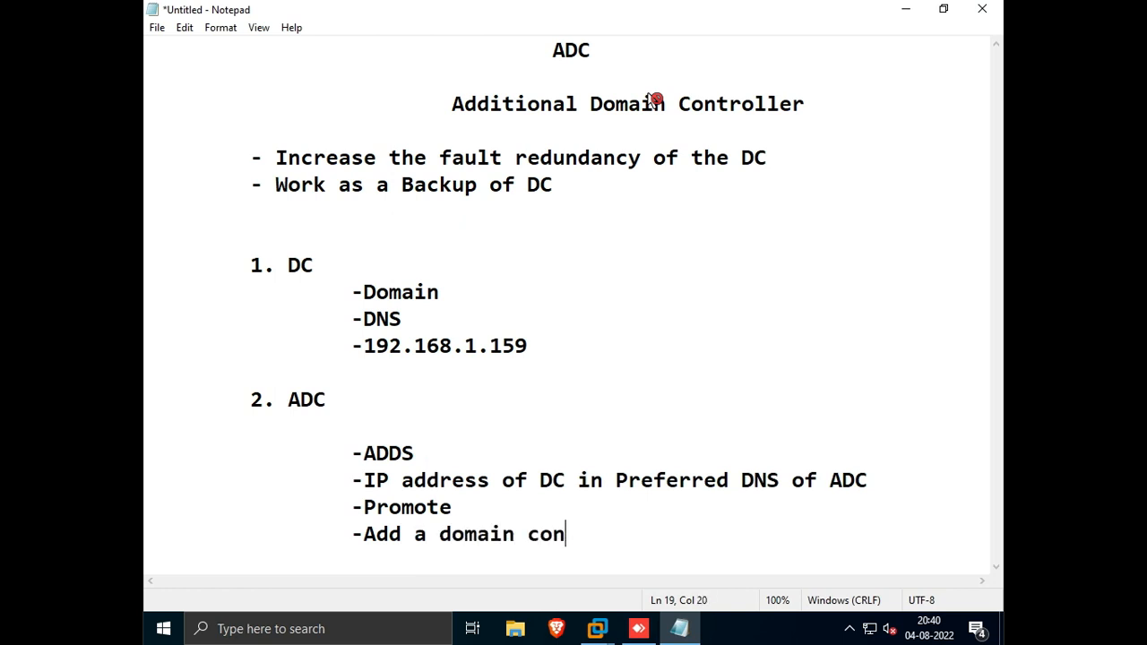
pyautogui.write('troller to e')
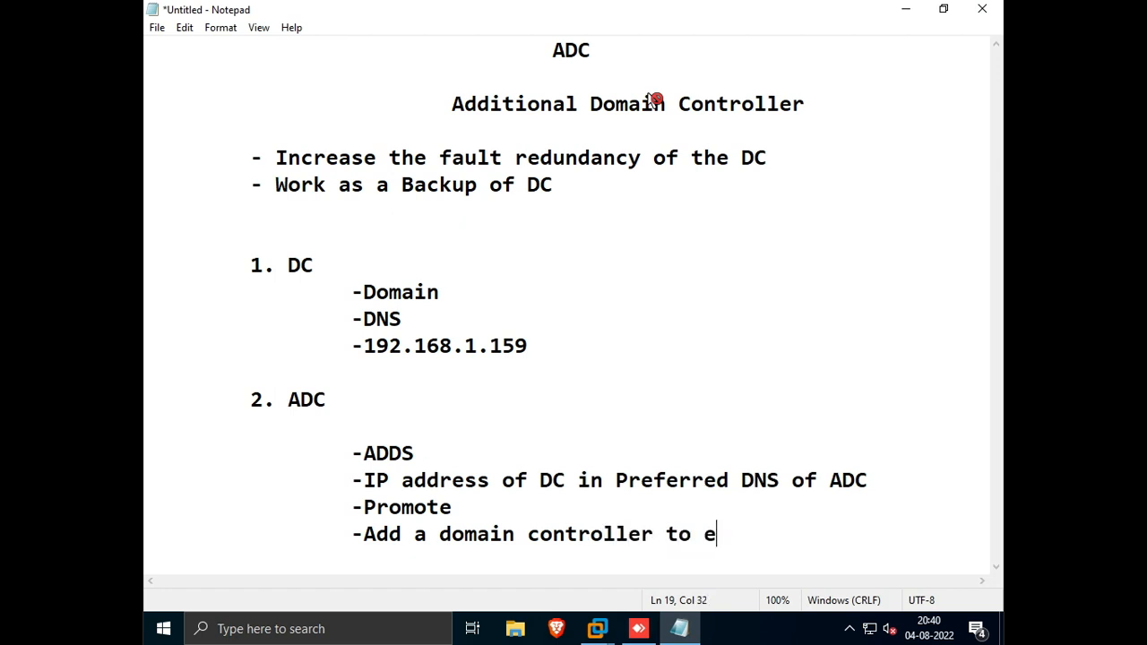
pyautogui.write('xisting d')
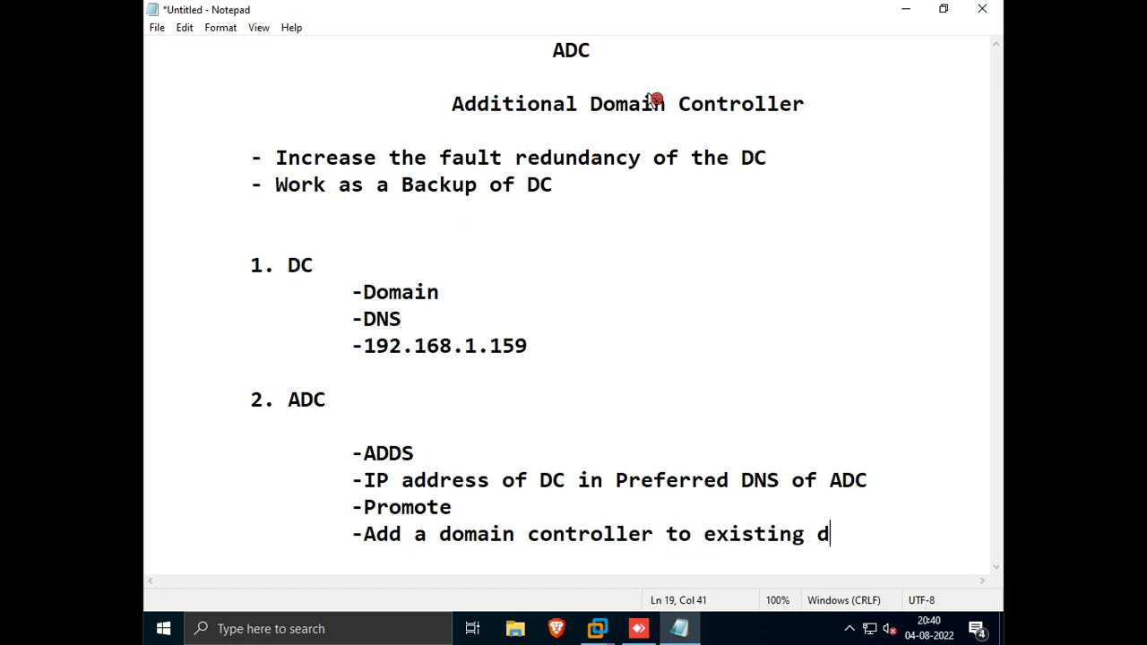
pyautogui.write('omain')
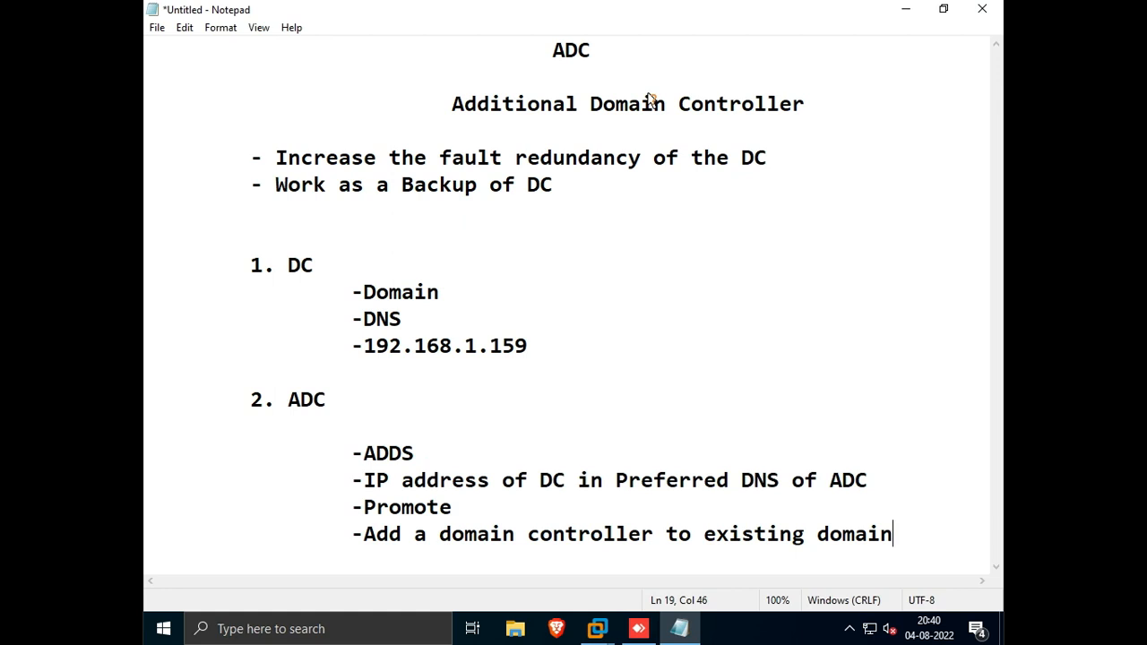
# Step: Minimize the notes and open Server Manager's Local Server properties on the main domain controller
pyautogui.click(905, 9)
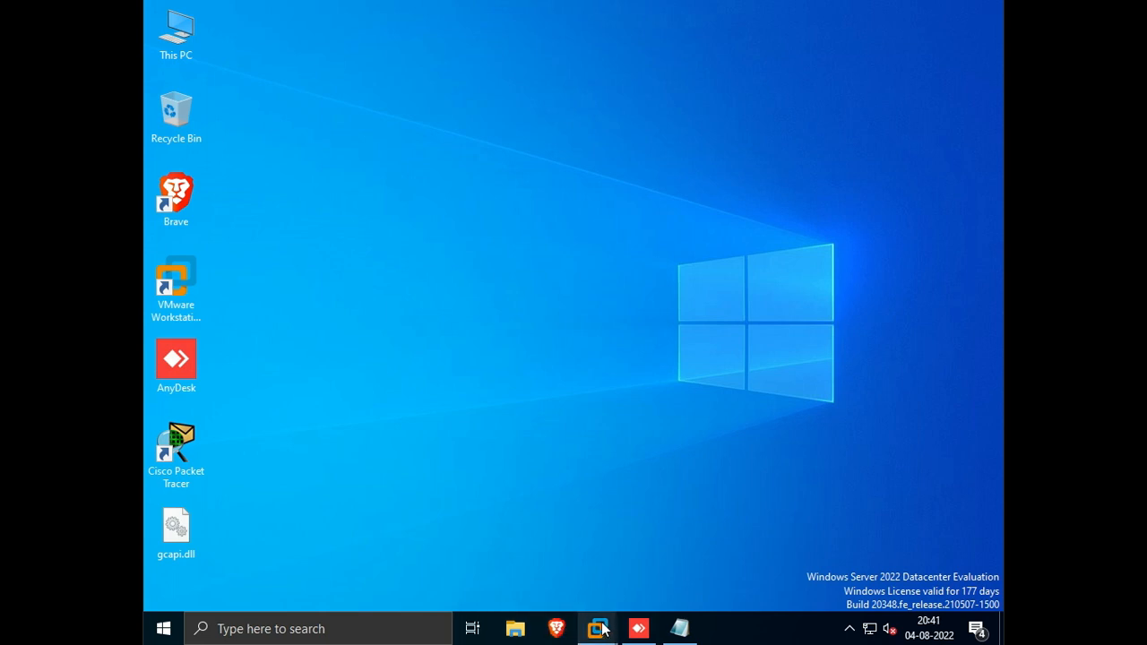
pyautogui.moveTo(601, 630)
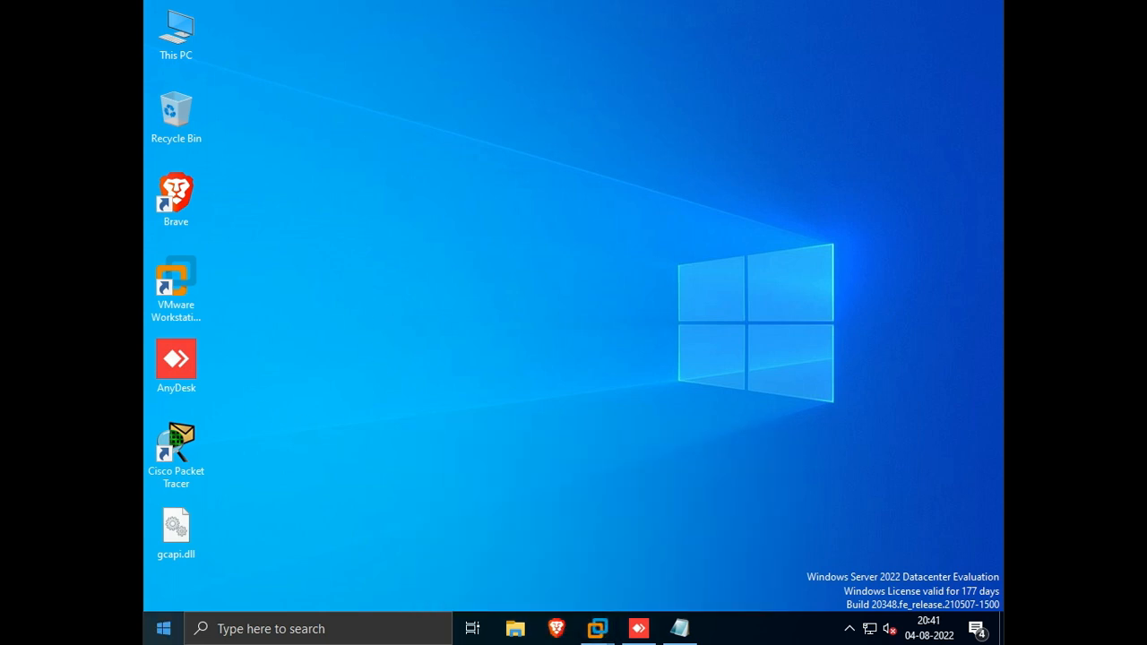
pyautogui.click(163, 628)
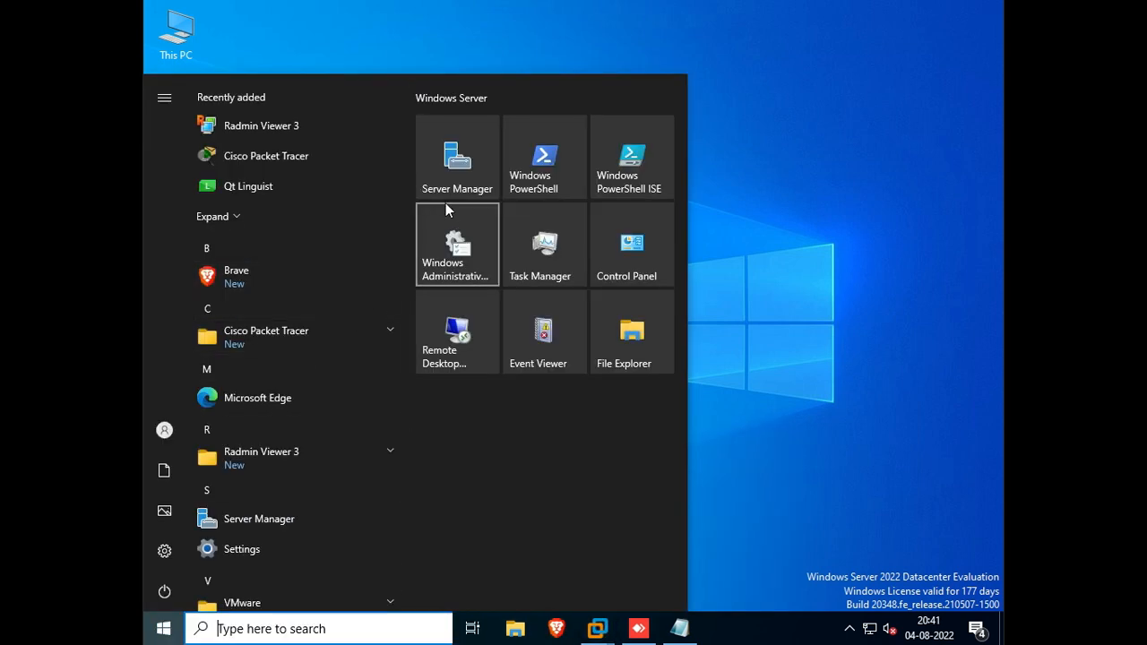
pyautogui.click(449, 176)
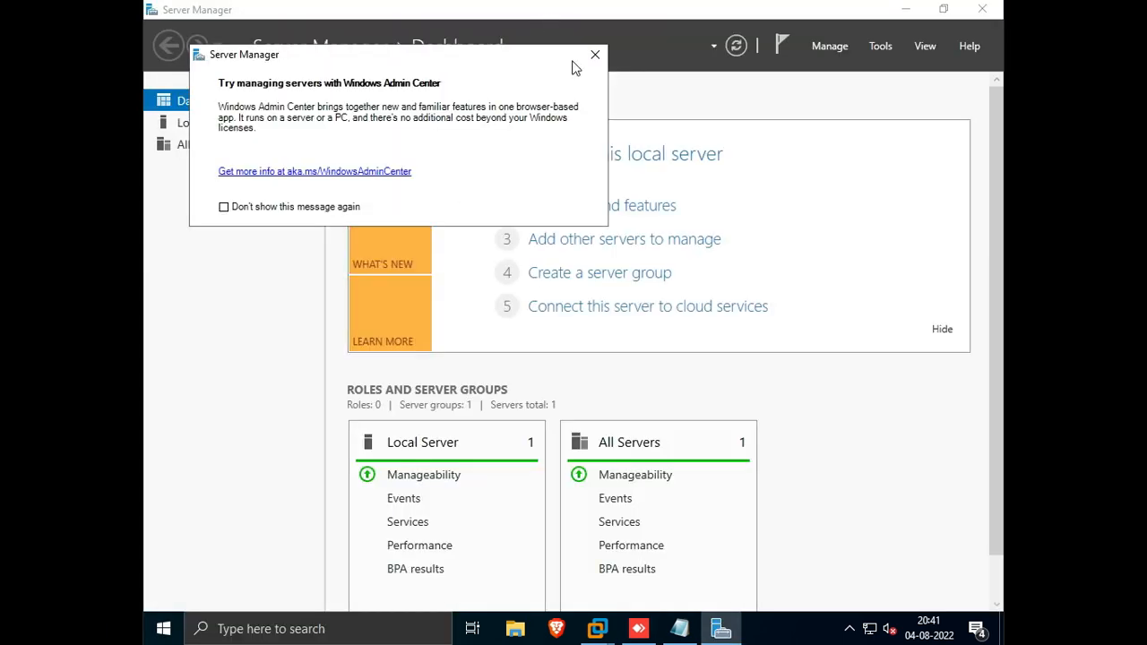
pyautogui.click(595, 53)
pyautogui.click(242, 127)
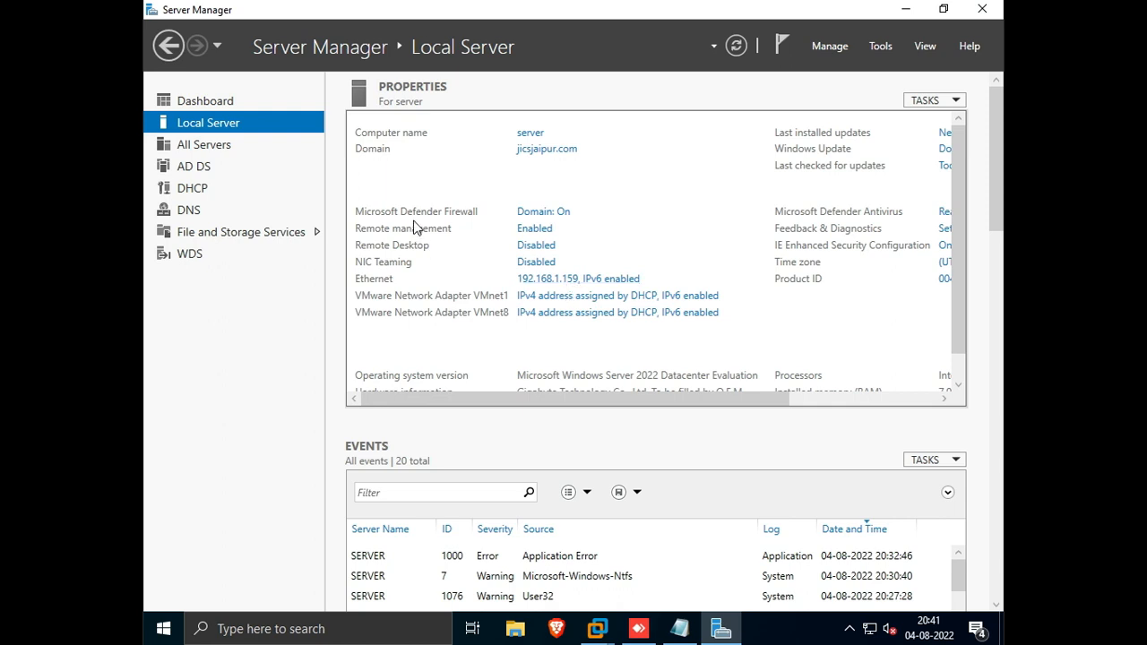
# Step: Turn off the Microsoft Defender Firewall for the domain network
pyautogui.click(553, 220)
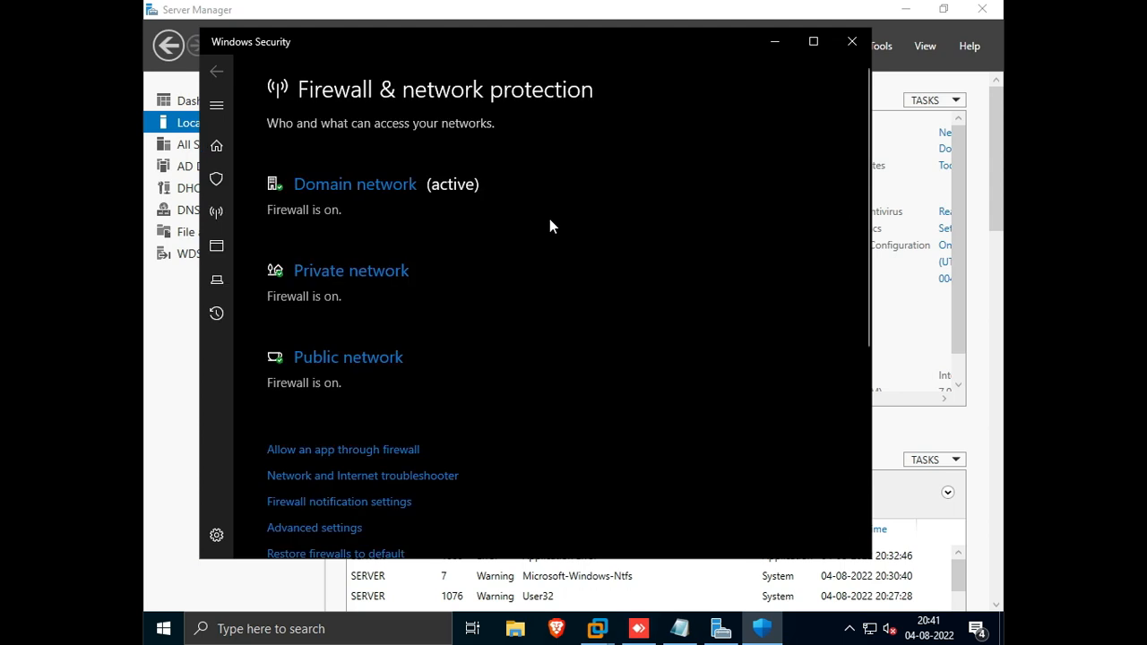
pyautogui.click(351, 185)
pyautogui.click(292, 364)
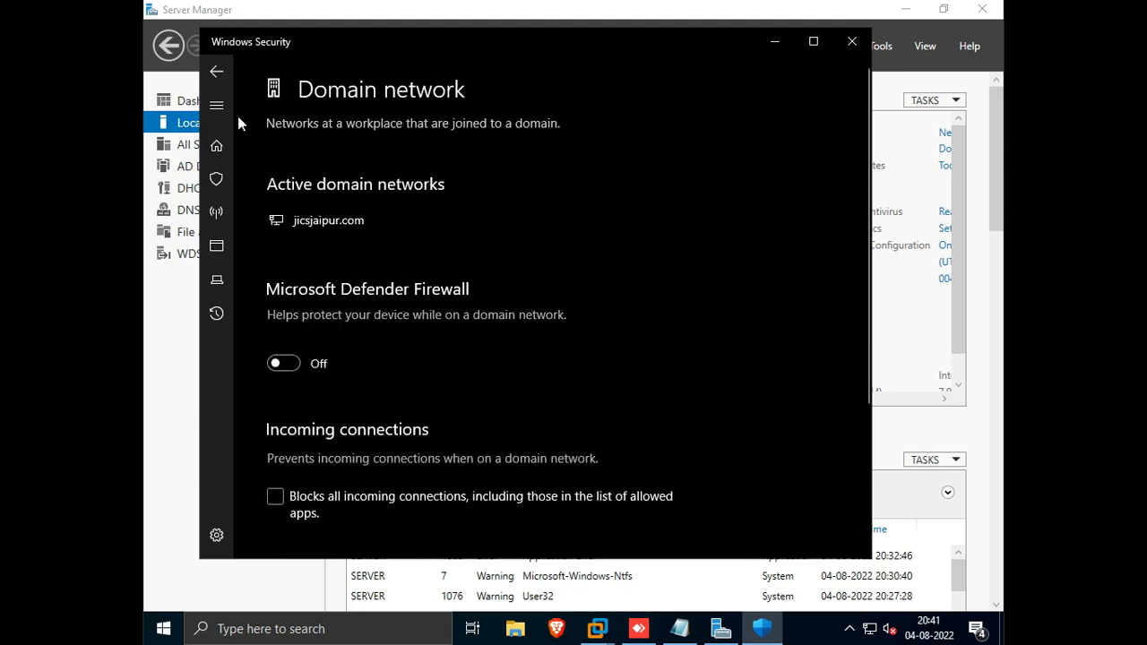
# Step: Turn off the Microsoft Defender Firewall for the private network
pyautogui.click(217, 75)
pyautogui.click(313, 331)
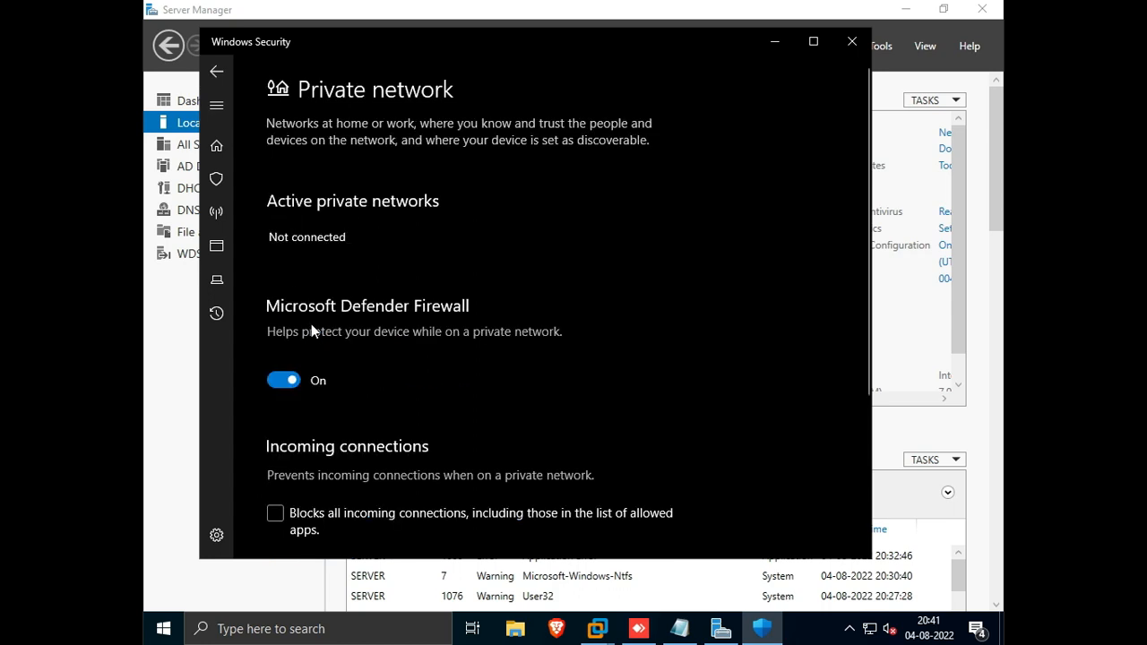
pyautogui.click(283, 380)
# Step: Turn off the firewall for the public network, close Windows Security and refresh Server Manager
pyautogui.click(217, 75)
pyautogui.scroll(-5, 322, 354)
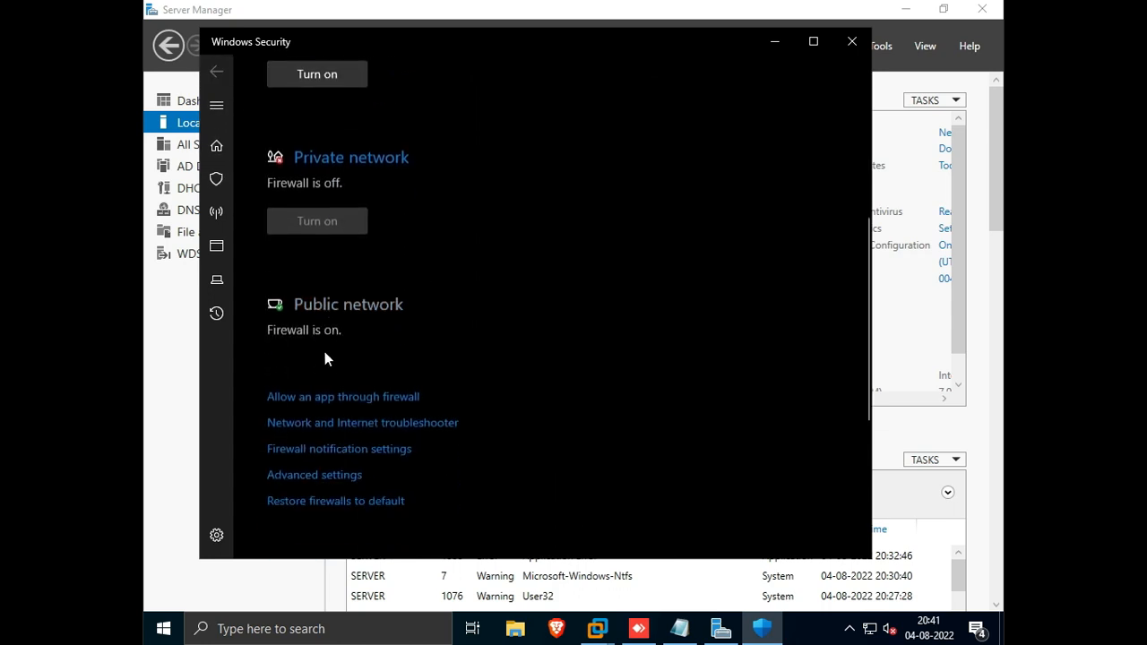
pyautogui.click(314, 305)
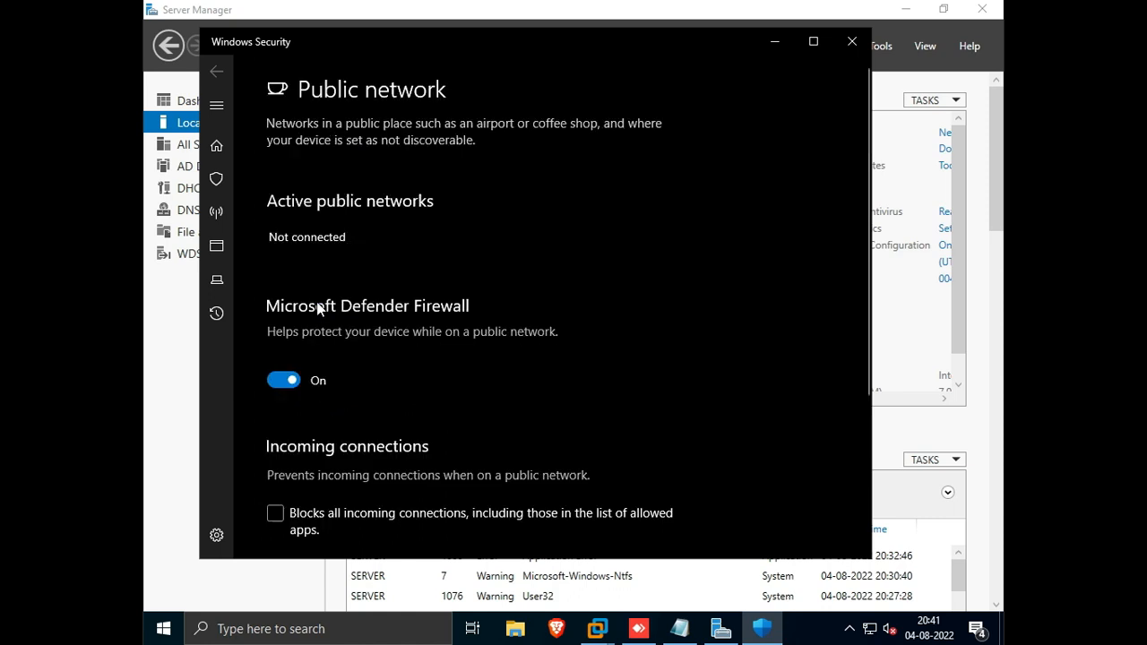
pyautogui.click(279, 382)
pyautogui.click(217, 70)
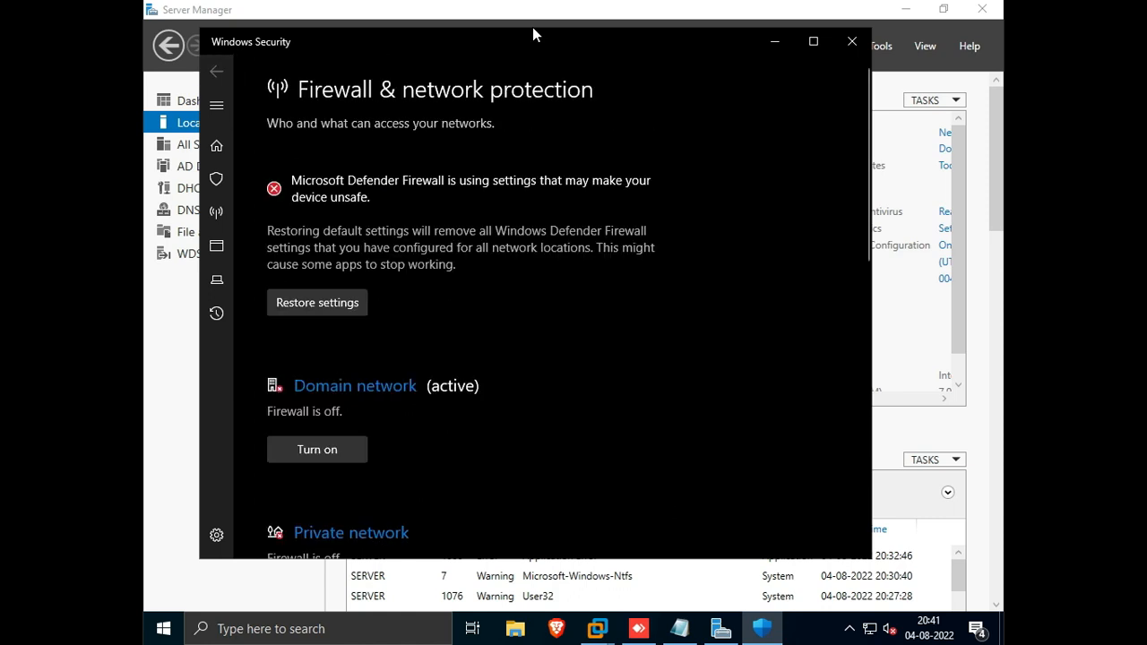
pyautogui.click(852, 41)
pyautogui.click(736, 46)
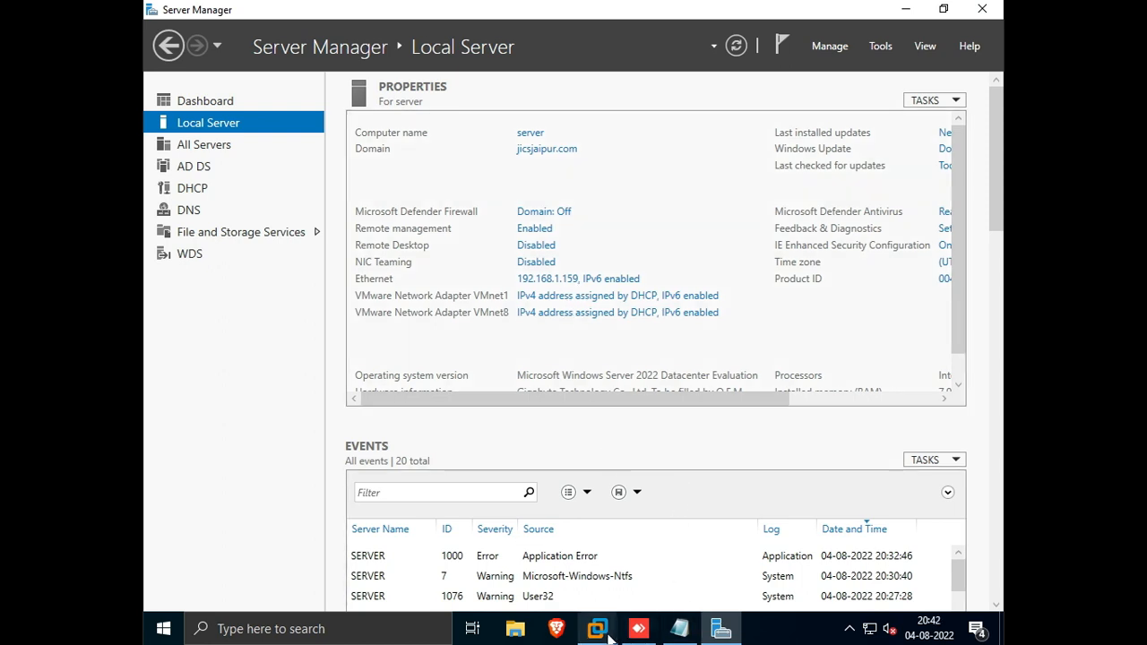
# Step: Switch to the ADC virtual machine and open its Server Manager Local Server page
pyautogui.moveTo(600, 632)
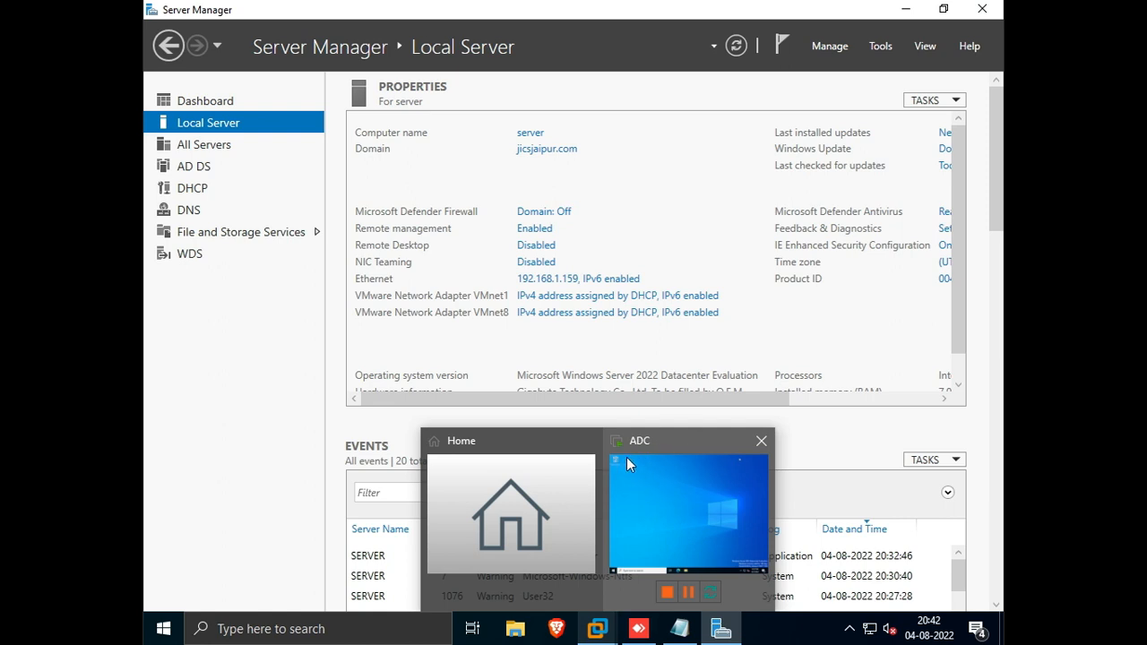
pyautogui.click(651, 481)
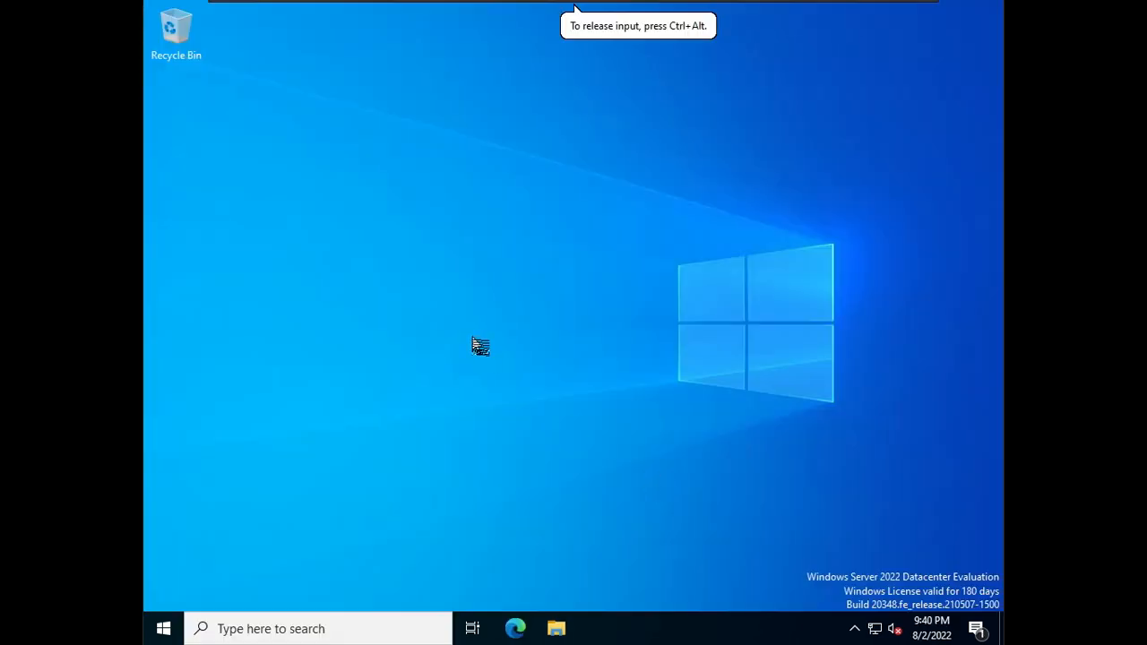
pyautogui.click(163, 628)
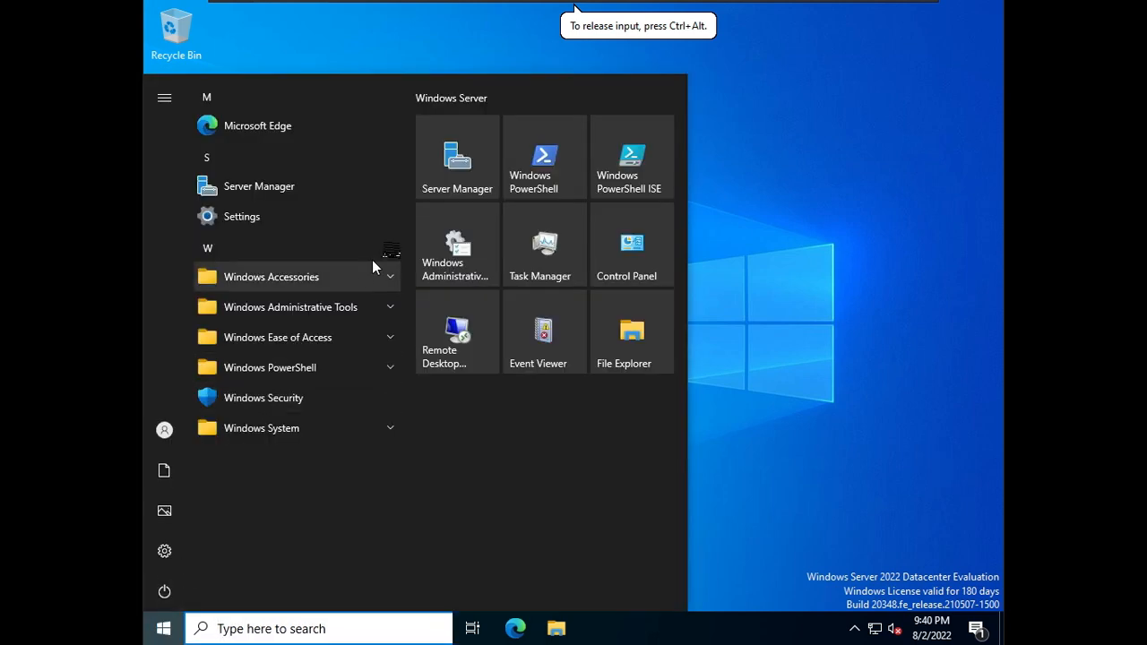
pyautogui.click(457, 162)
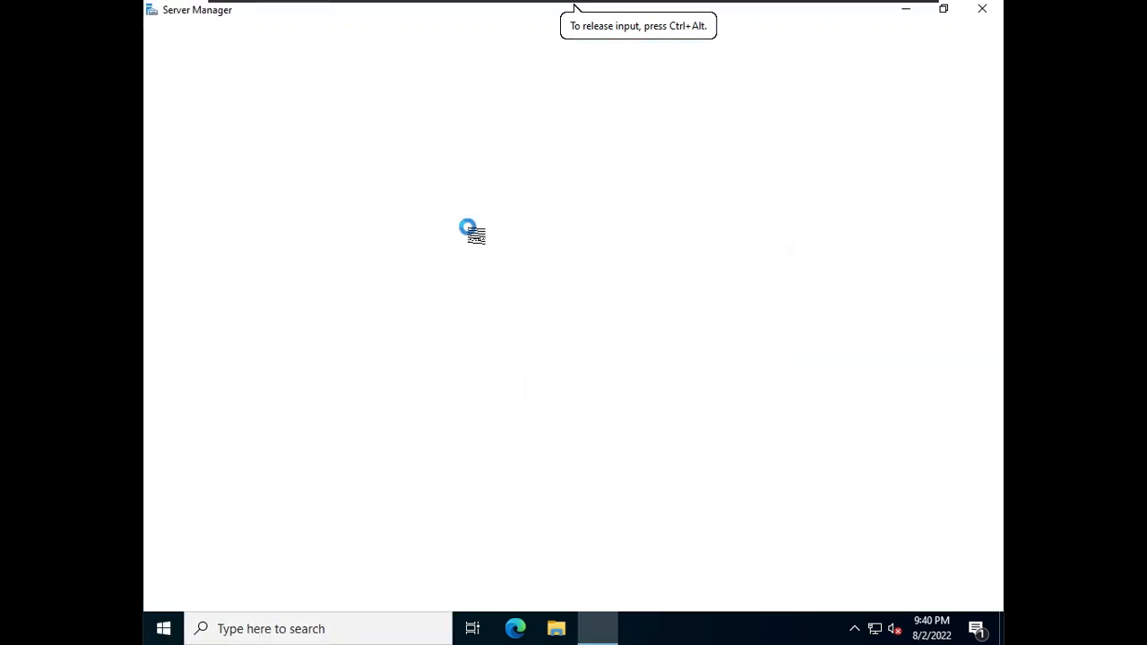
pyautogui.click(639, 98)
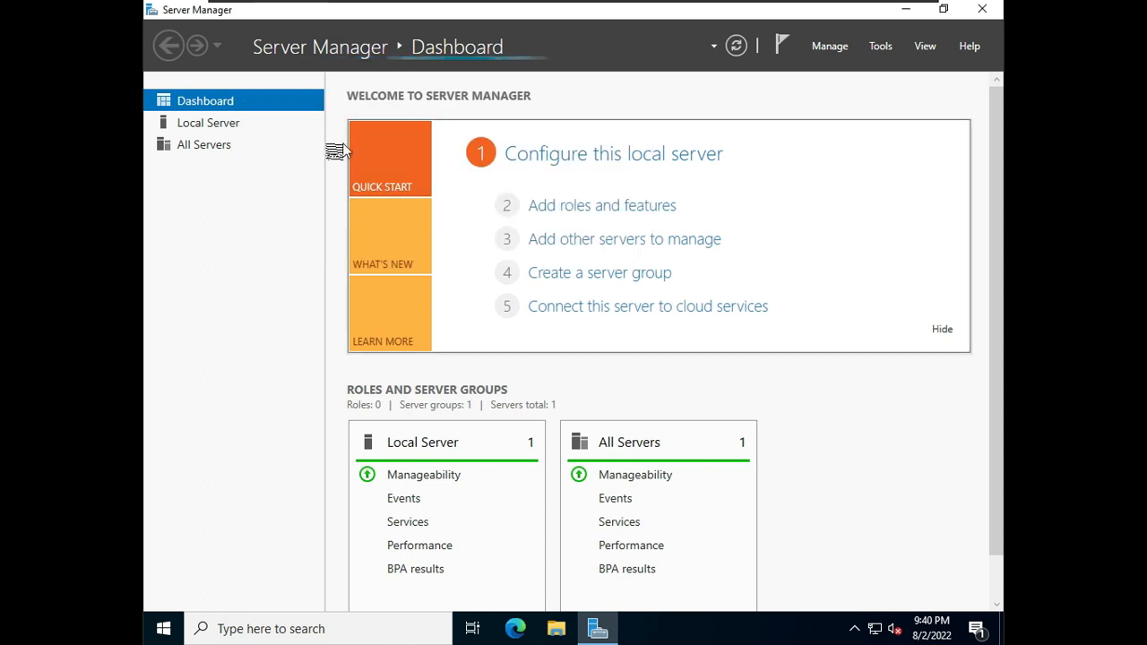
pyautogui.click(229, 124)
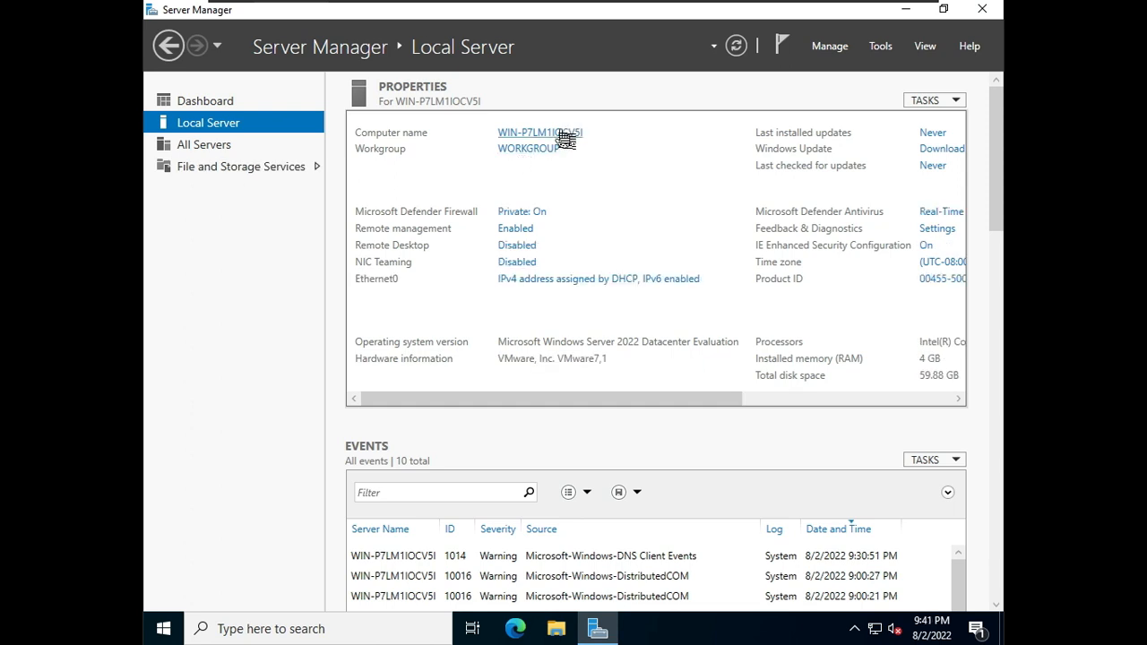
pyautogui.click(556, 134)
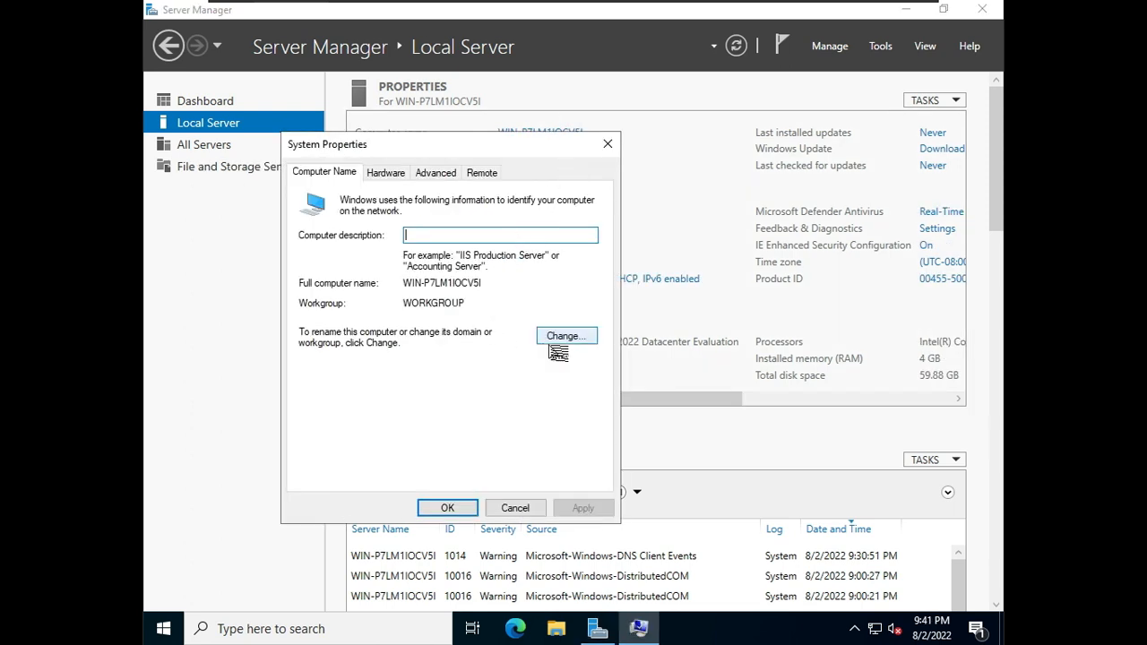
pyautogui.click(556, 341)
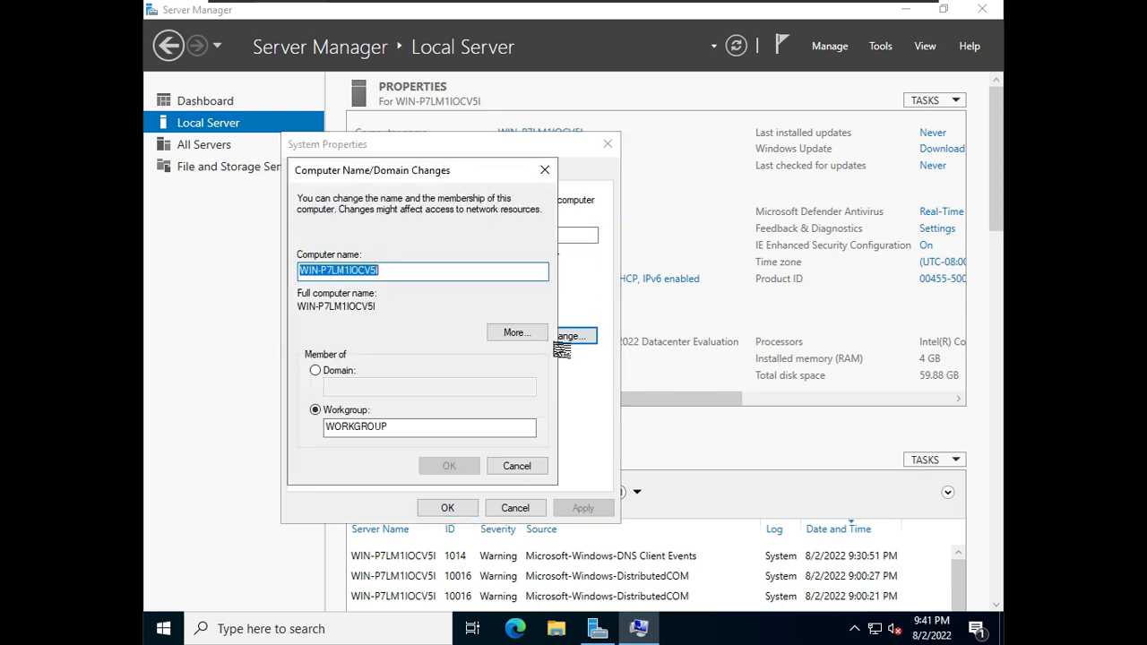
pyautogui.click(520, 468)
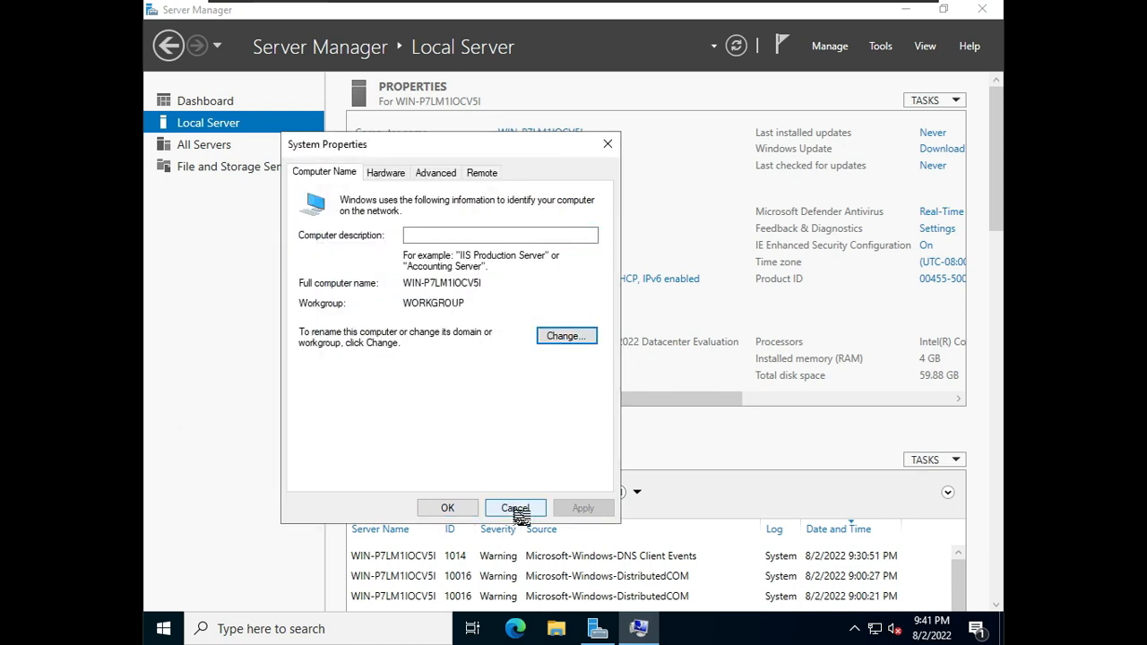
pyautogui.click(516, 507)
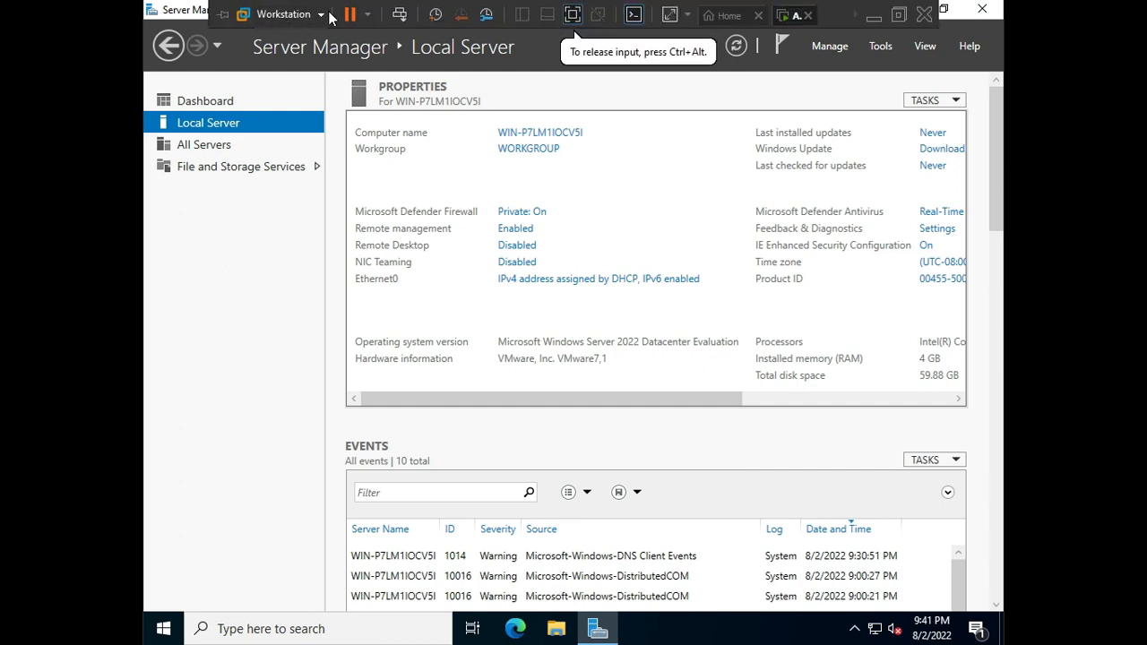
# Step: Take a snapshot of the ADC virtual machine named Fresh Install
pyautogui.click(319, 14)
pyautogui.moveTo(337, 93)
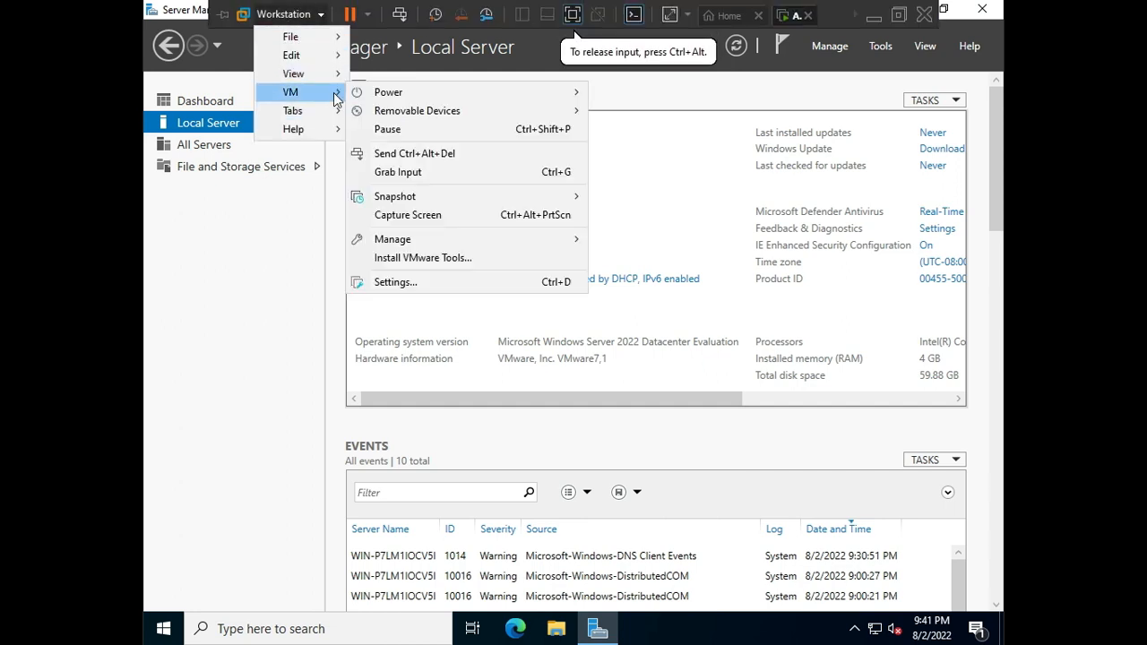
pyautogui.moveTo(511, 199)
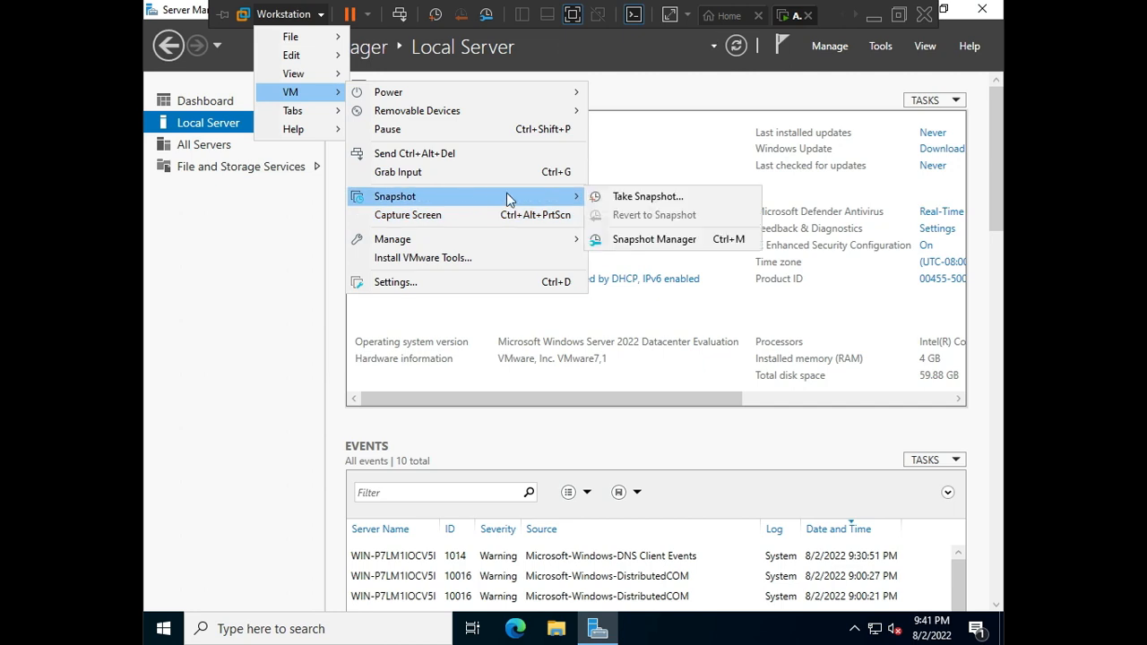
pyautogui.click(642, 199)
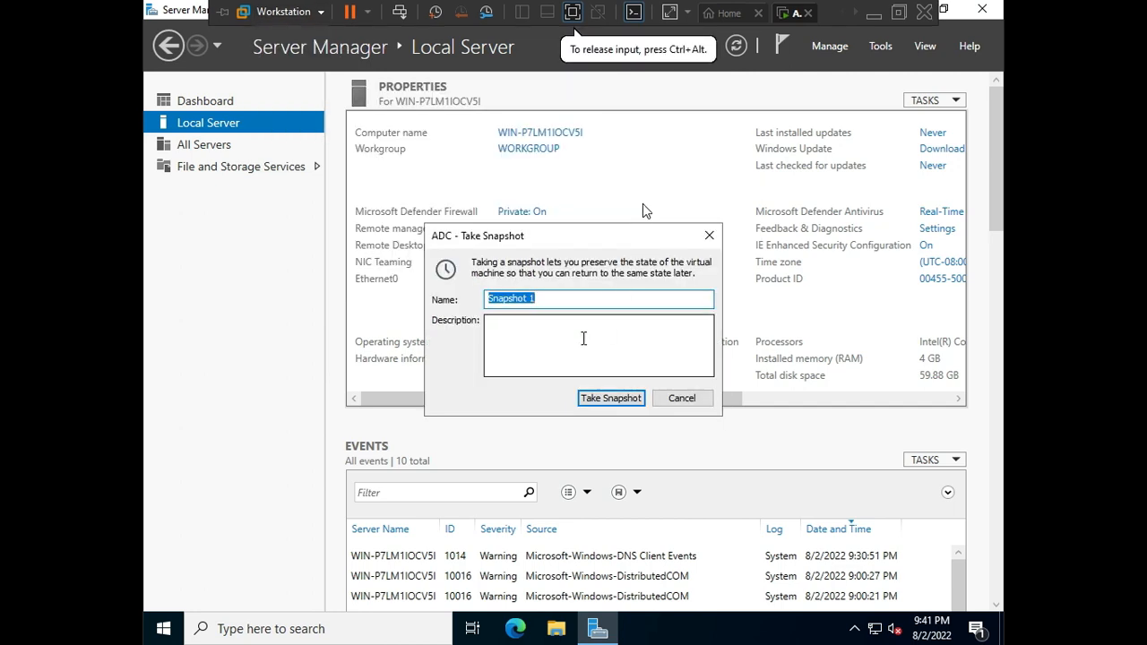
pyautogui.write('Fresh Inst')
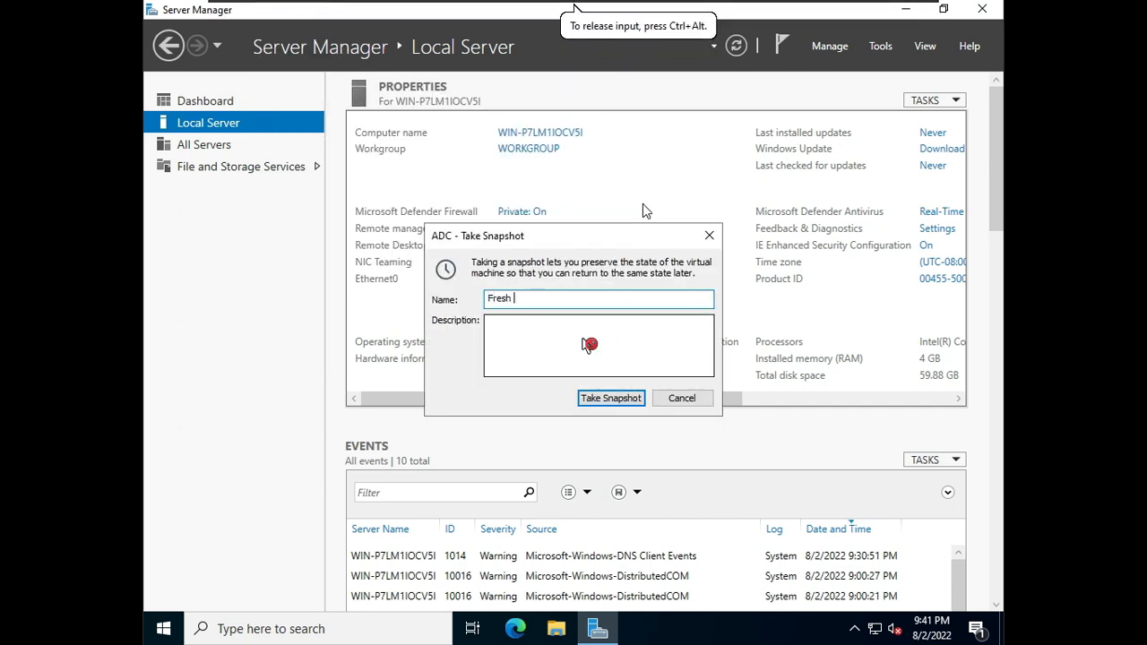
pyautogui.write('all')
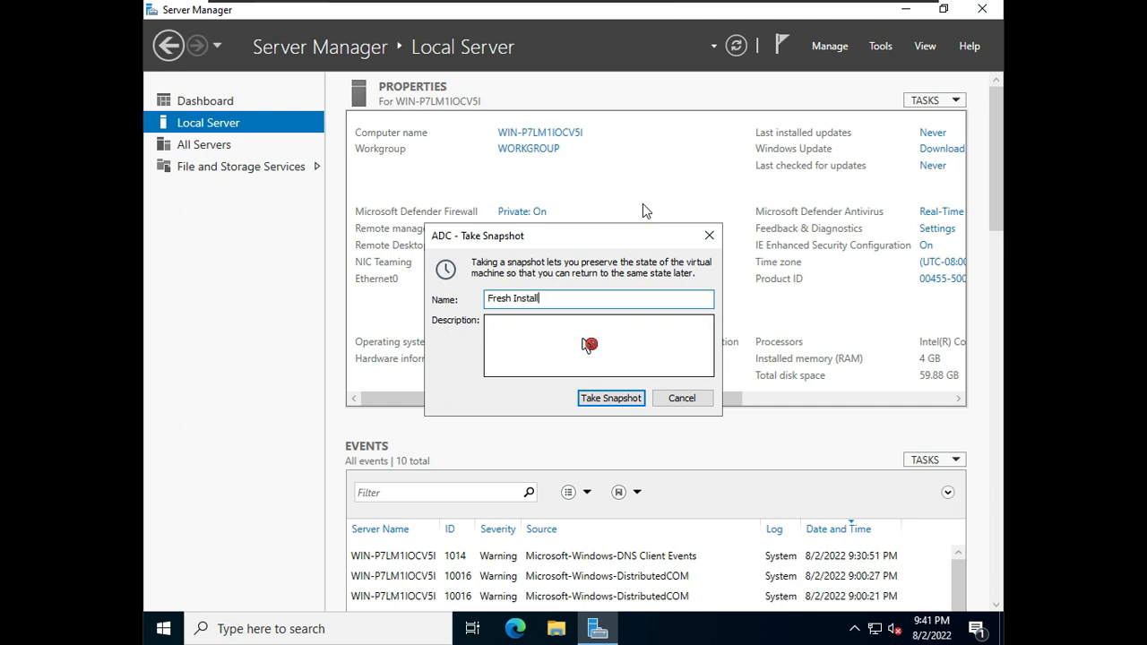
pyautogui.press('Return')
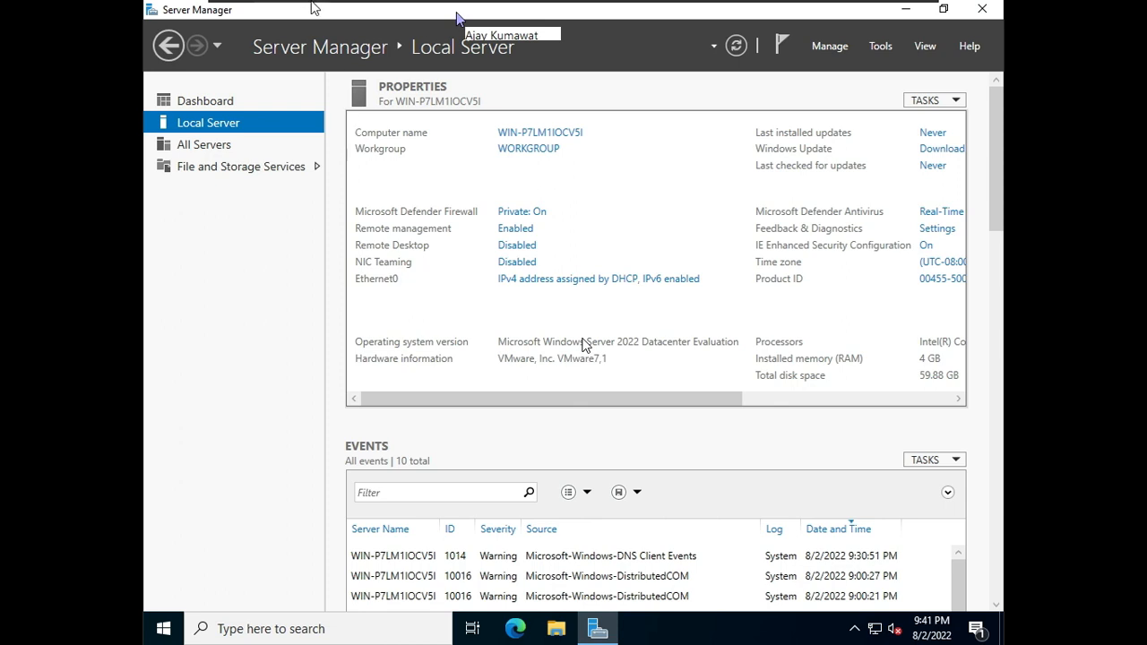
# Step: Rename the computer to ADC and restart it to apply the change
pyautogui.click(560, 135)
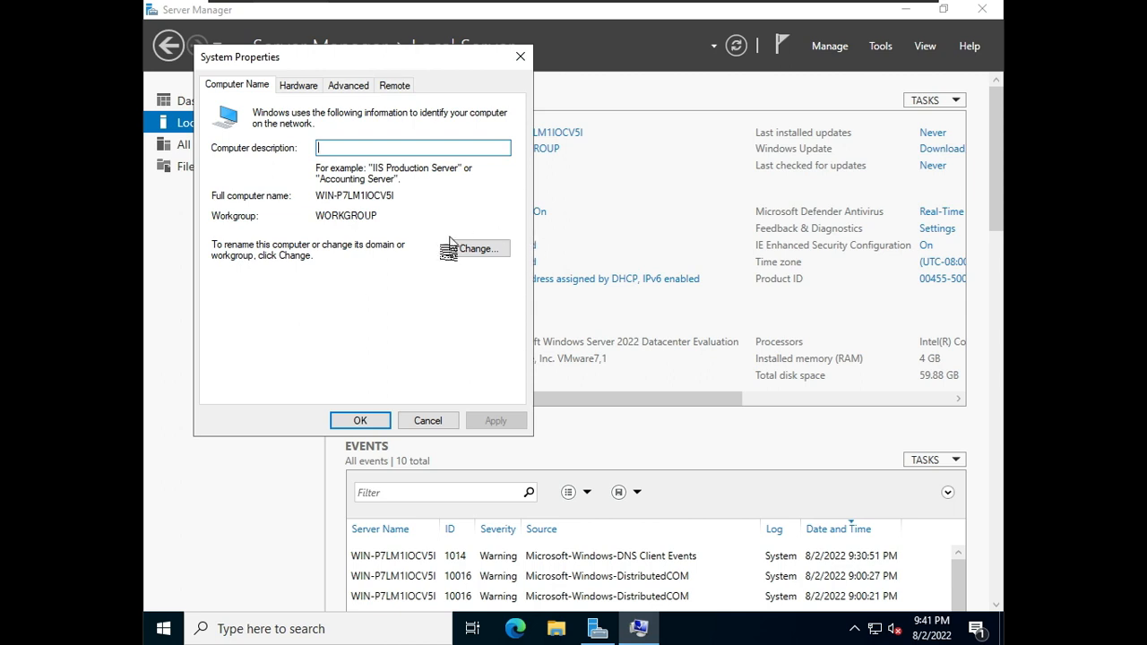
pyautogui.click(476, 251)
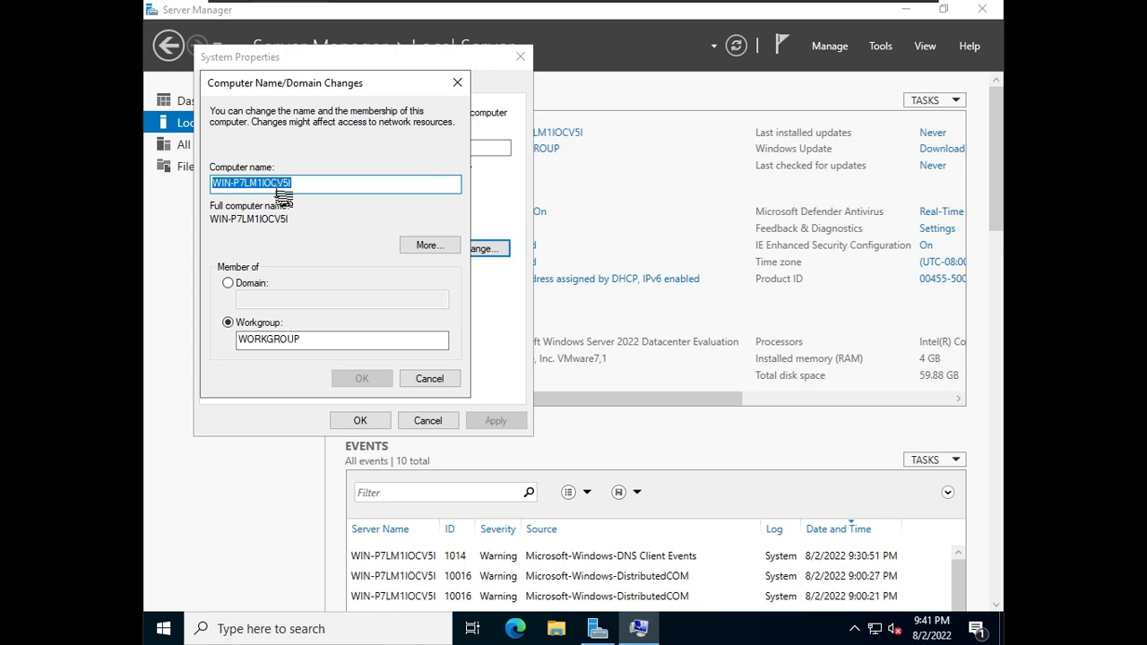
pyautogui.write('AADC')
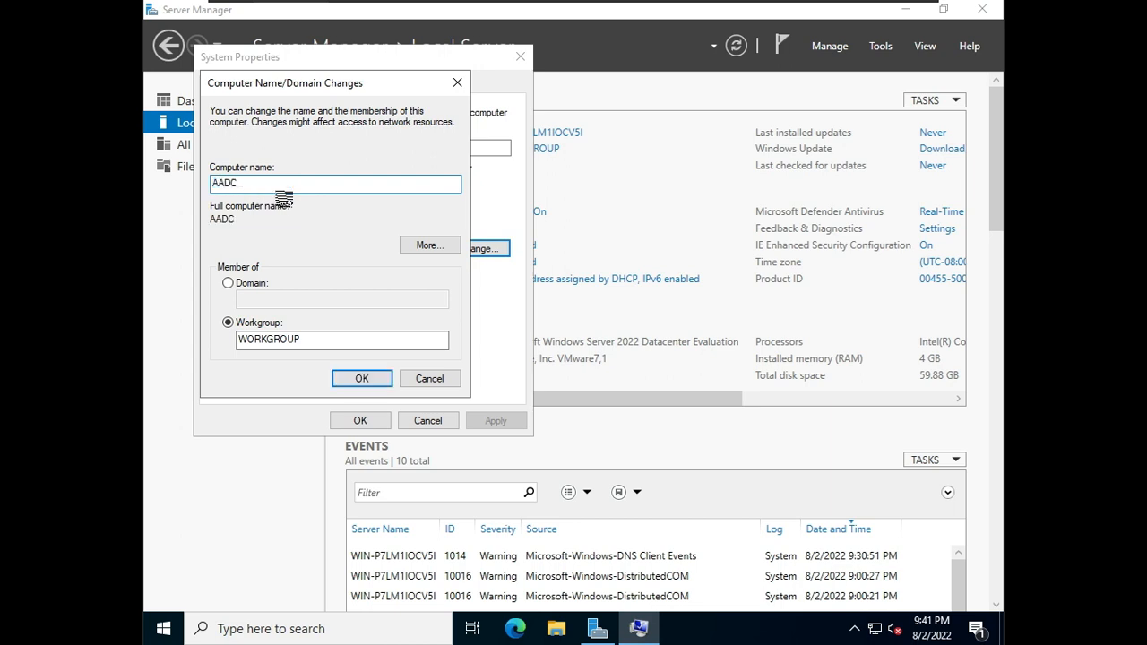
pyautogui.press('BackSpace')
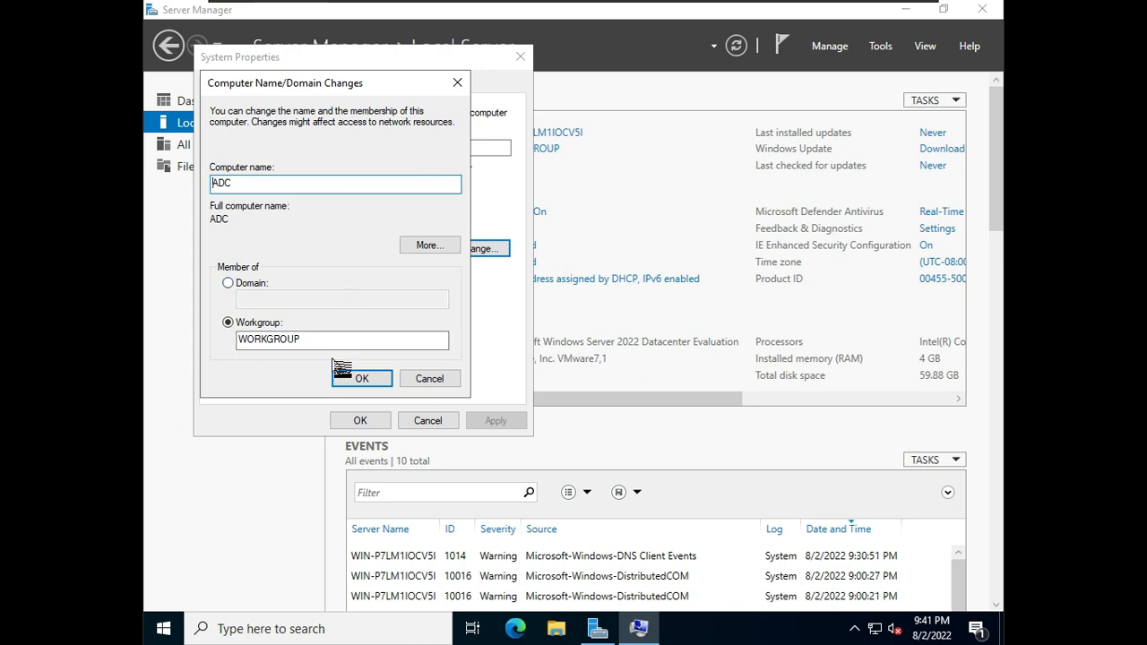
pyautogui.click(361, 378)
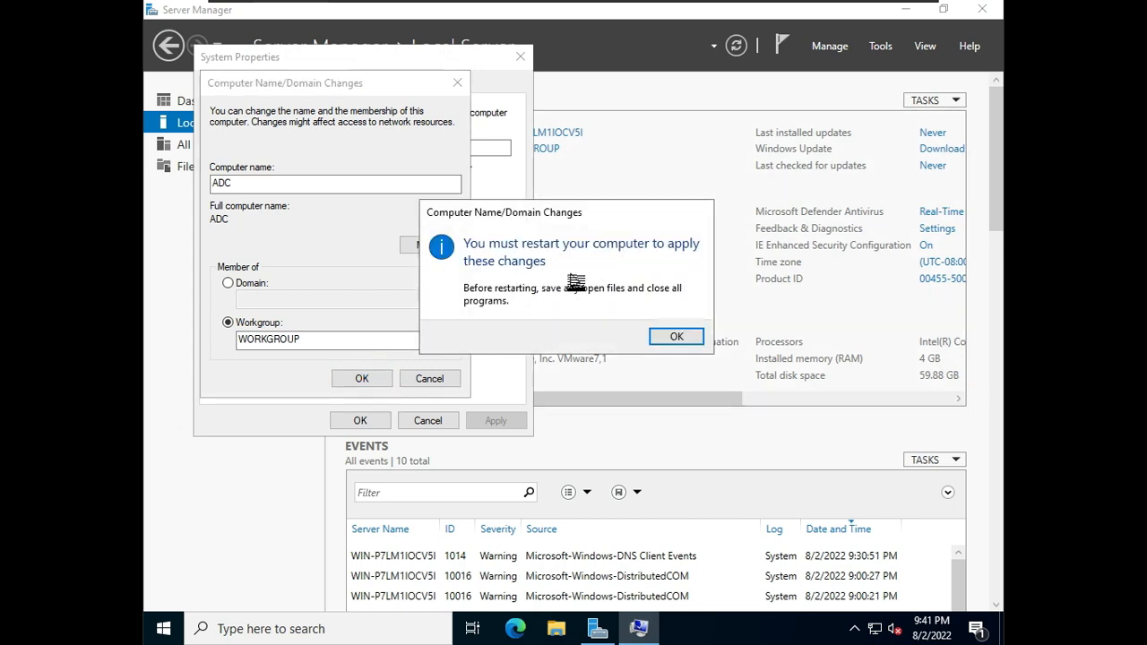
pyautogui.click(680, 337)
pyautogui.click(375, 424)
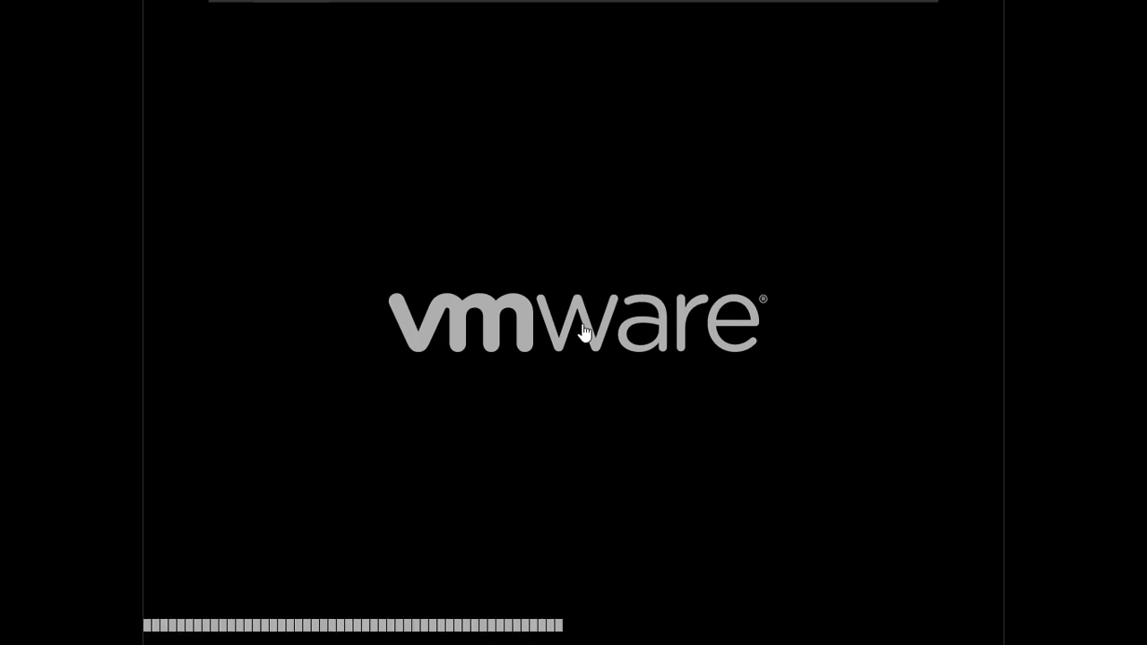
pyautogui.click(592, 379)
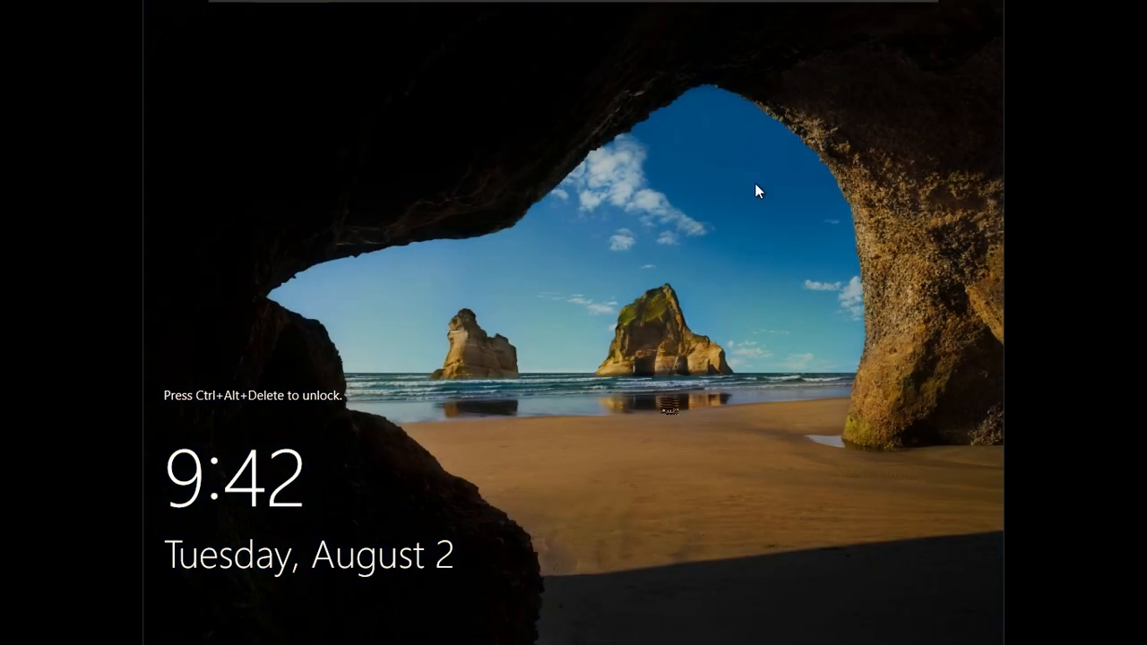
# Step: Sign in to the restarted server as Administrator with the account password
pyautogui.hotkey('ctrl', 'alt', 'Delete')
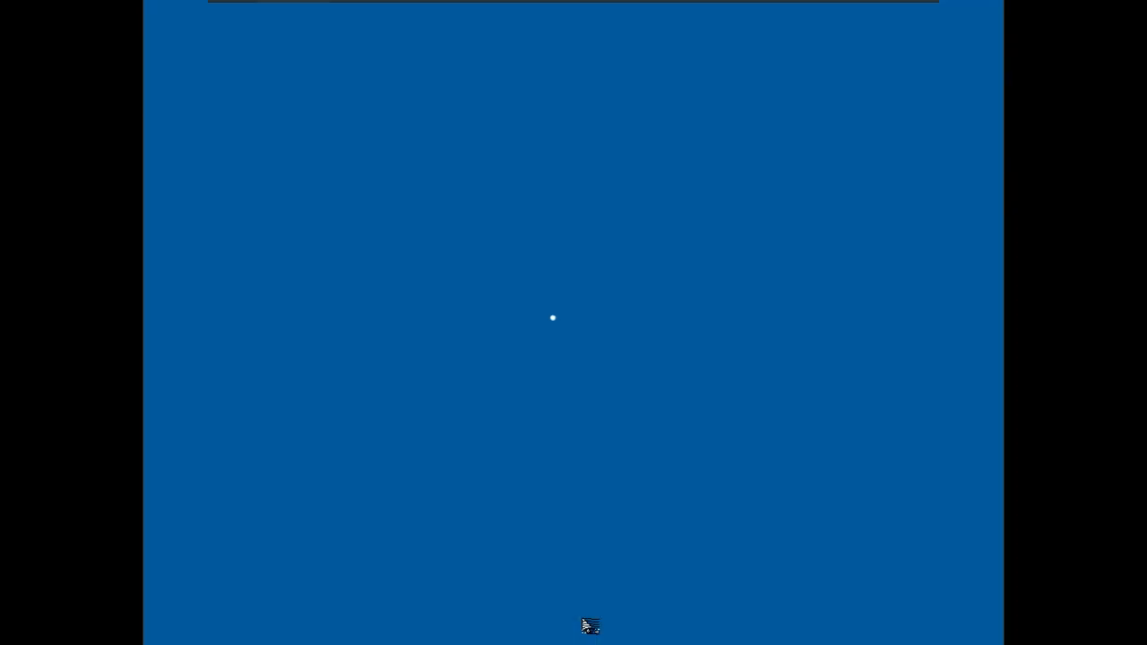
pyautogui.write('P••••••')
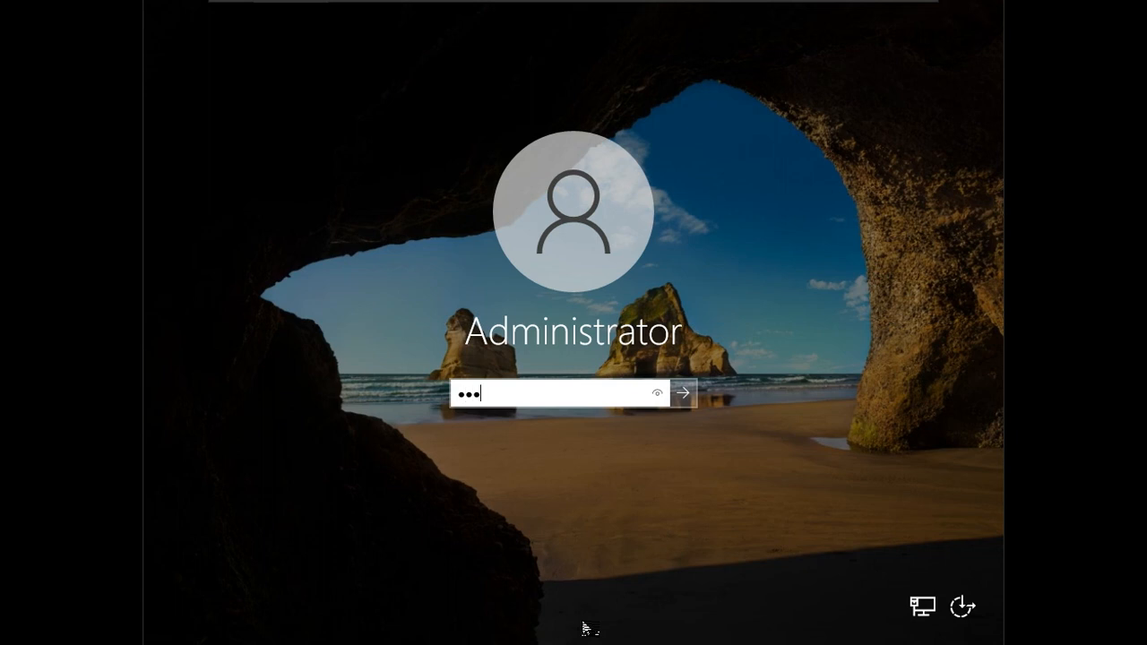
pyautogui.press('Return')
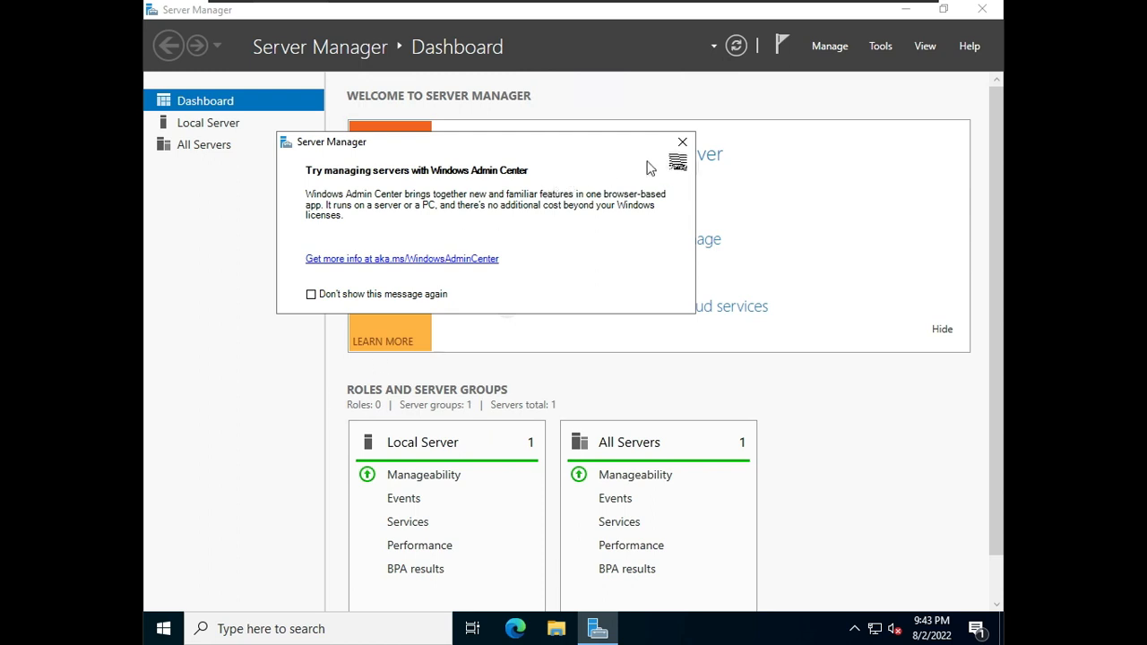
# Step: Dismiss the Windows Admin Center prompt and review the Ethernet0 network connection details from the Local Server page
pyautogui.click(690, 141)
pyautogui.click(213, 121)
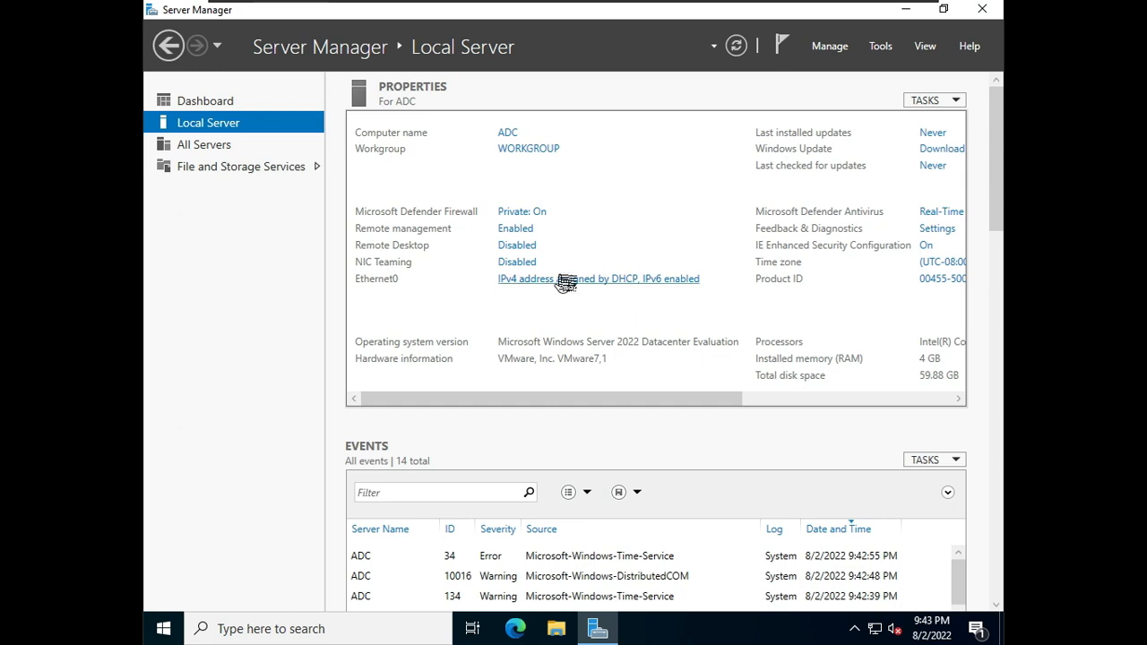
pyautogui.click(595, 278)
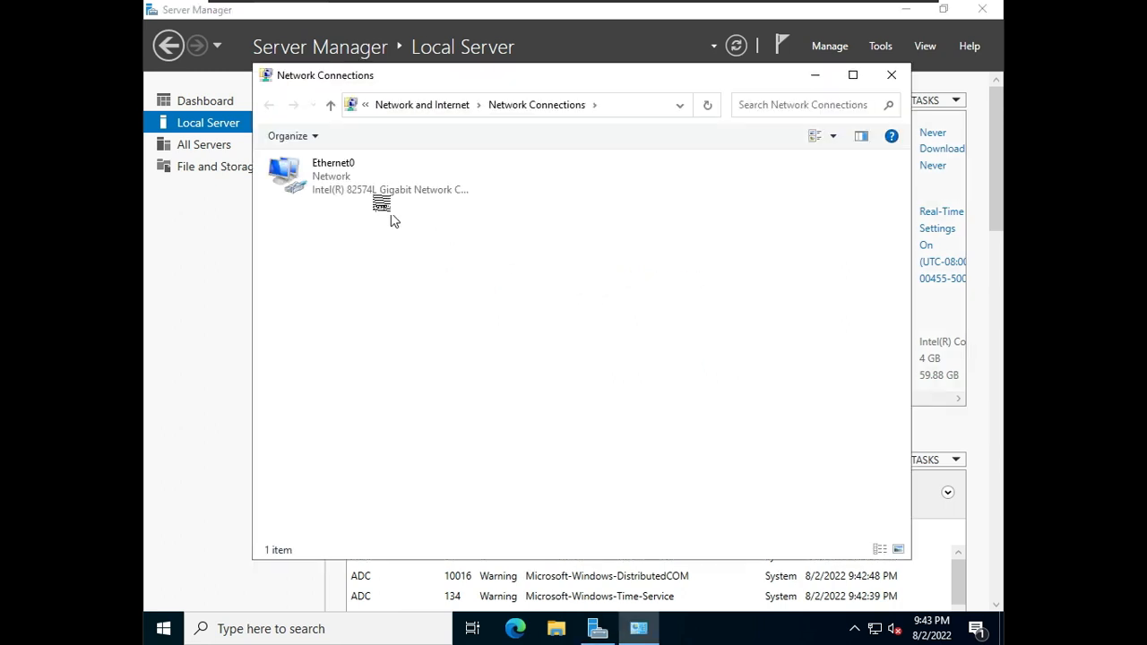
pyautogui.doubleClick(363, 183)
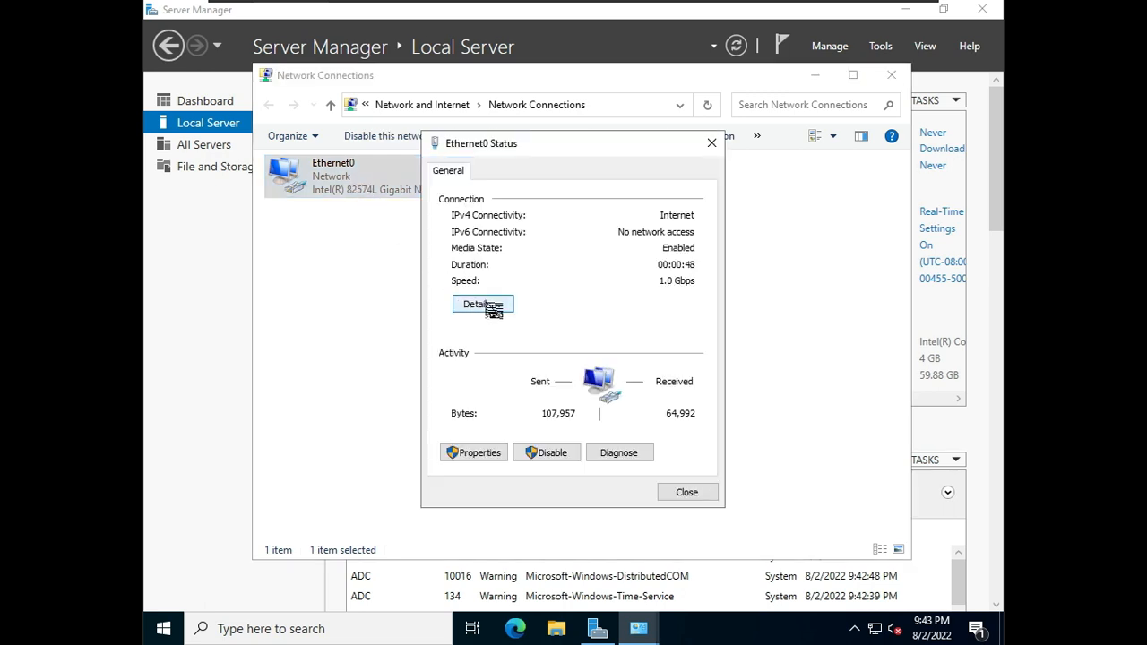
pyautogui.click(484, 306)
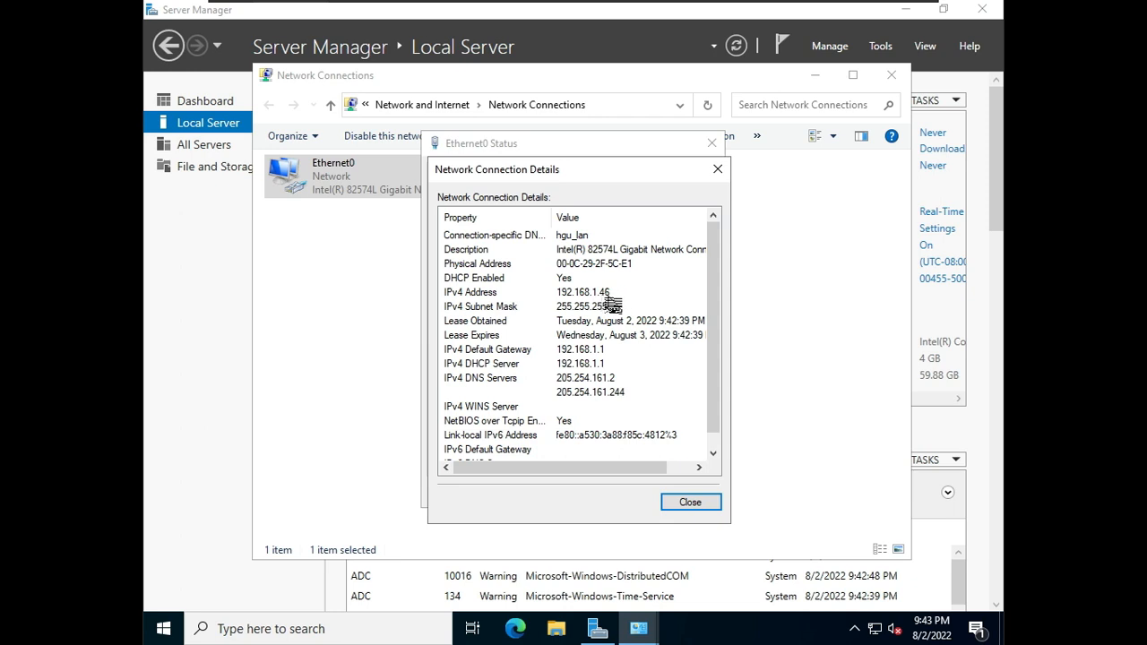
pyautogui.click(684, 508)
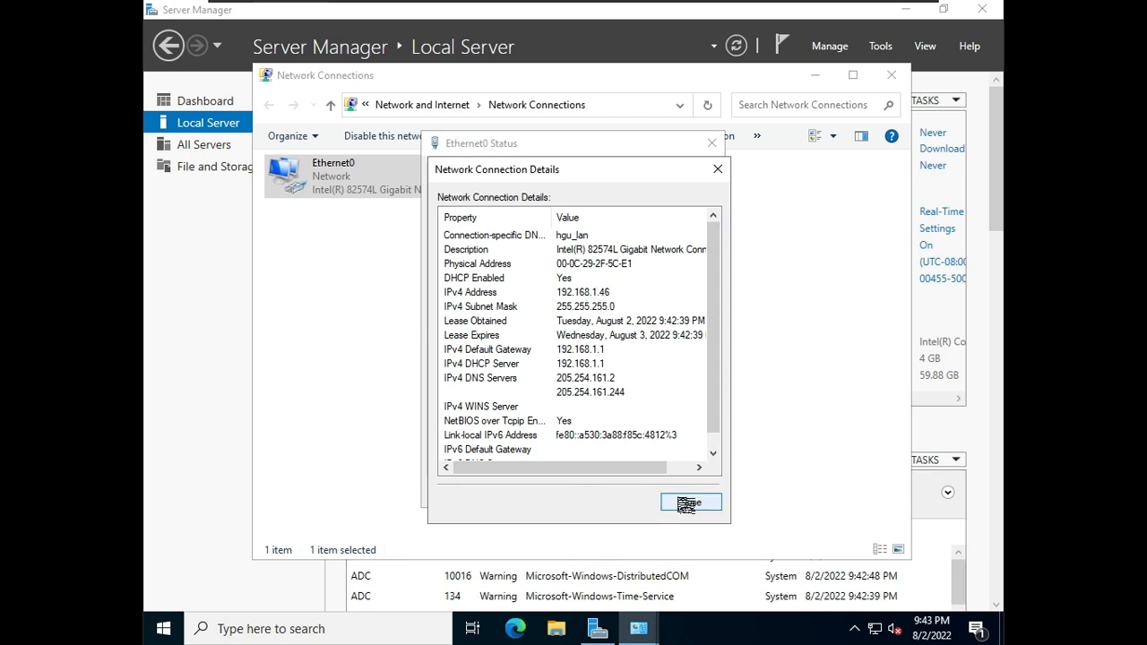
# Step: Give Ethernet0 a static IPv4 address 192.168.1.50 with subnet mask 255.255.255.0 and default gateway 192.168.1.1
pyautogui.click(459, 457)
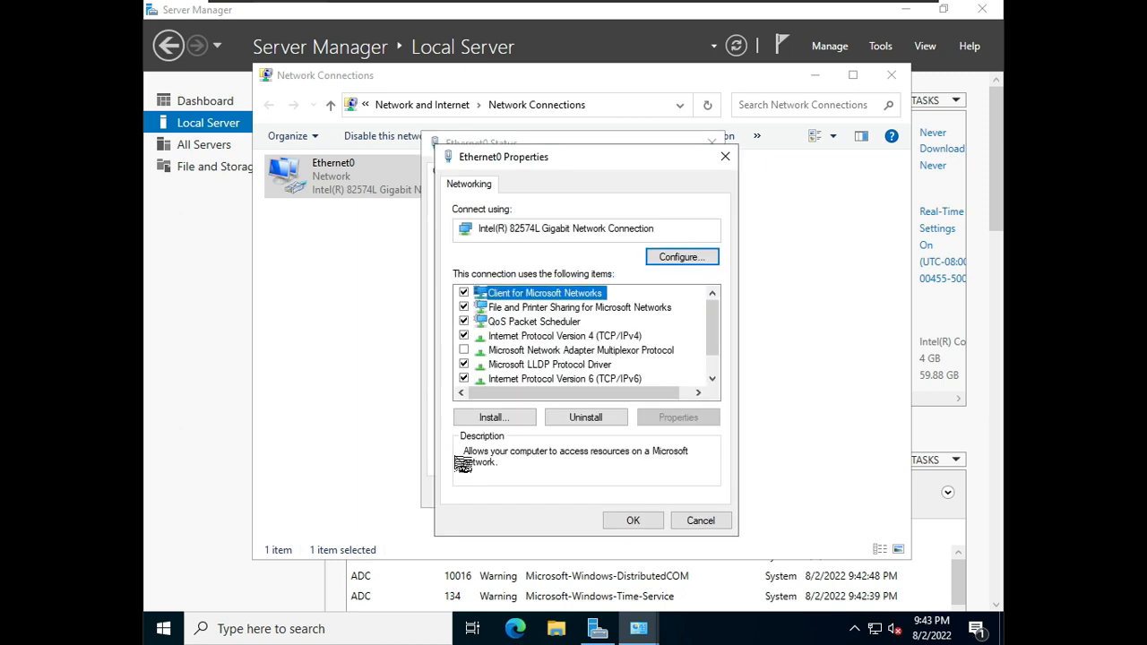
pyautogui.click(642, 518)
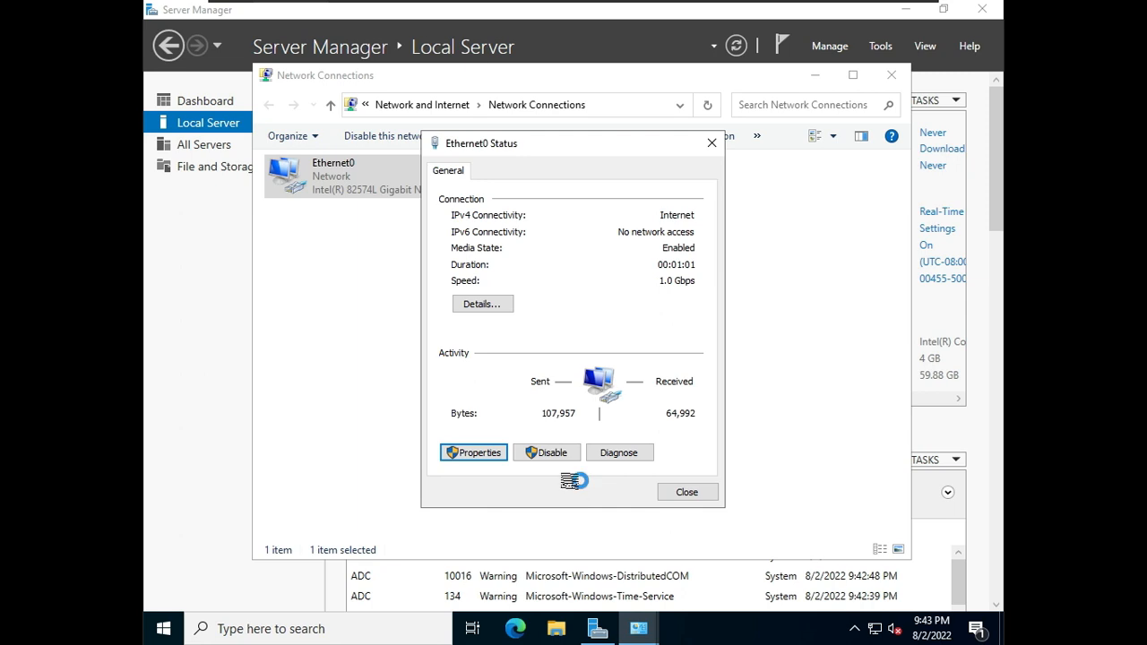
pyautogui.click(468, 455)
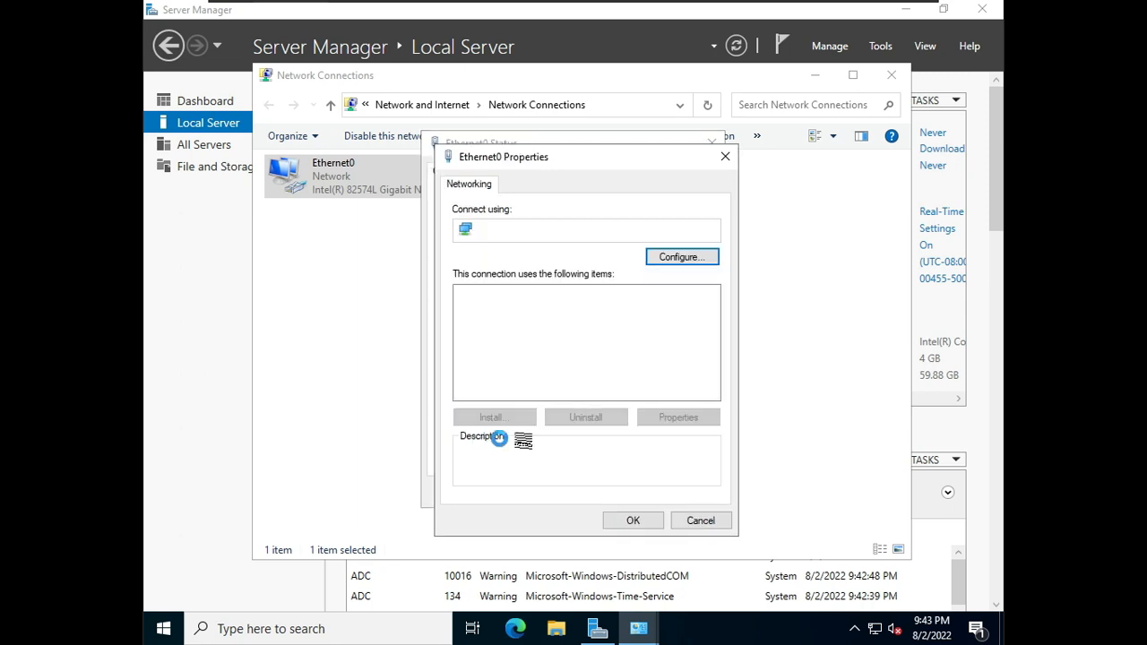
pyautogui.click(588, 339)
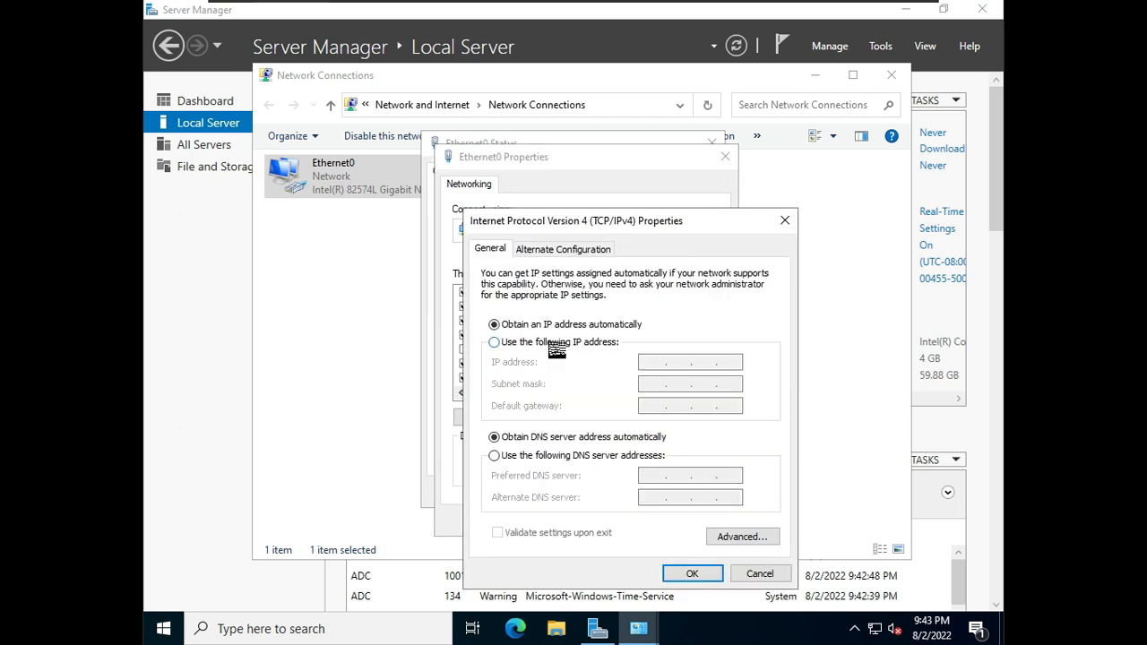
pyautogui.click(550, 344)
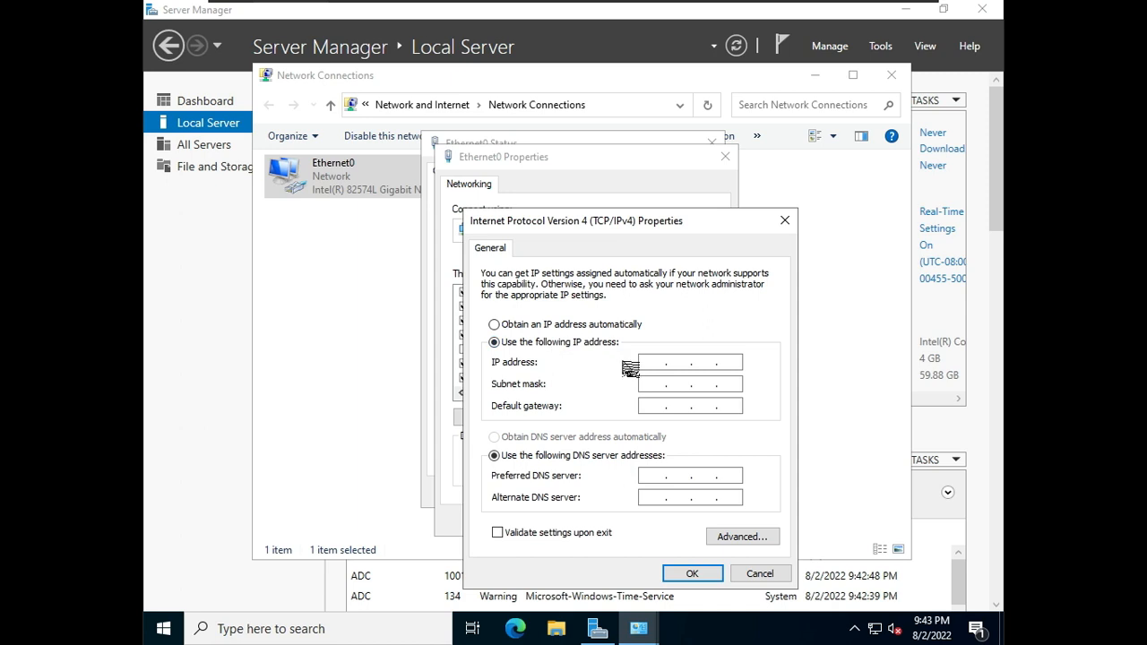
pyautogui.click(661, 363)
pyautogui.write('192 . 168 . ')
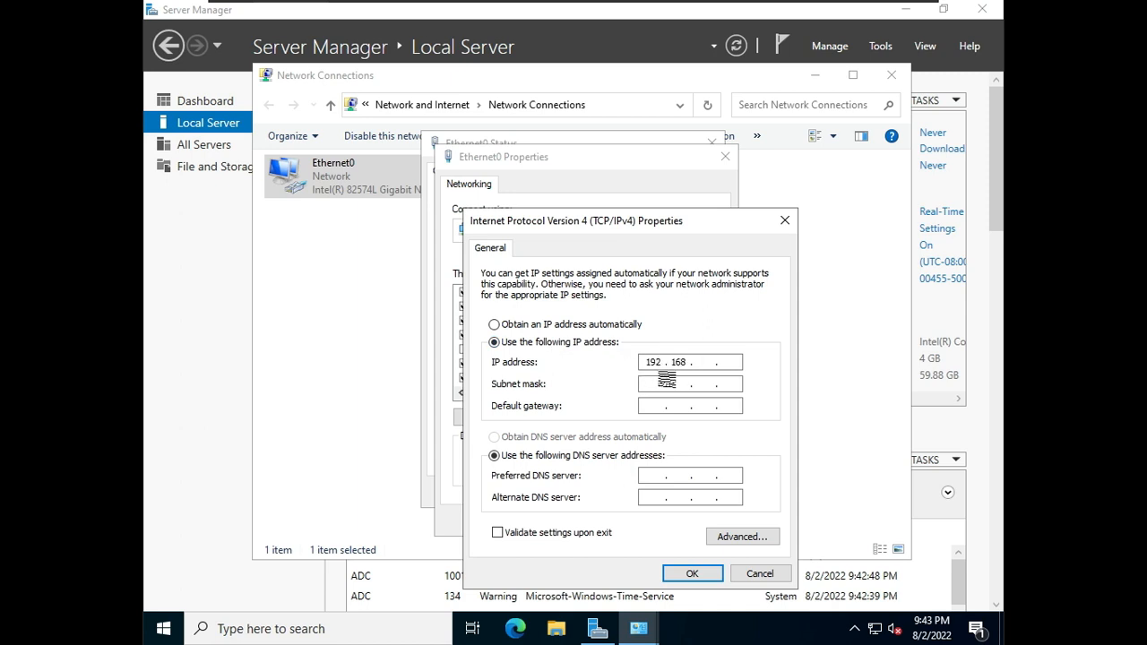
pyautogui.write('1 . 50')
pyautogui.click(665, 383)
pyautogui.press('Tab')
pyautogui.write('192 . 168 . 1 ')
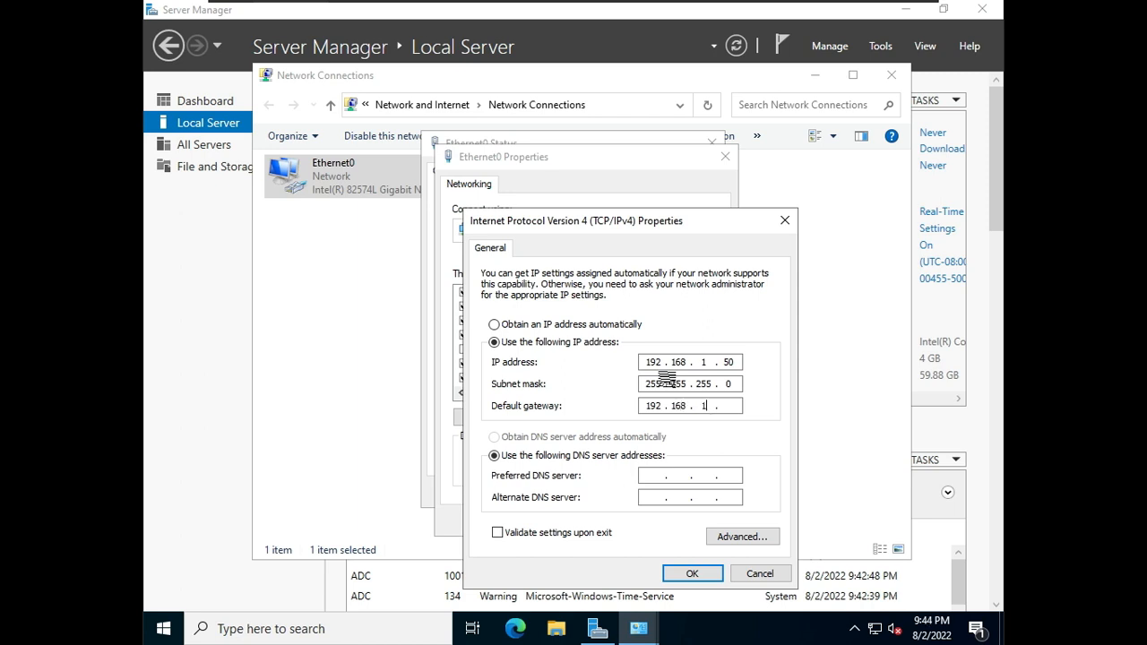
pyautogui.write('. 1')
pyautogui.press('Tab')
pyautogui.press('Tab')
pyautogui.write('192.168.')
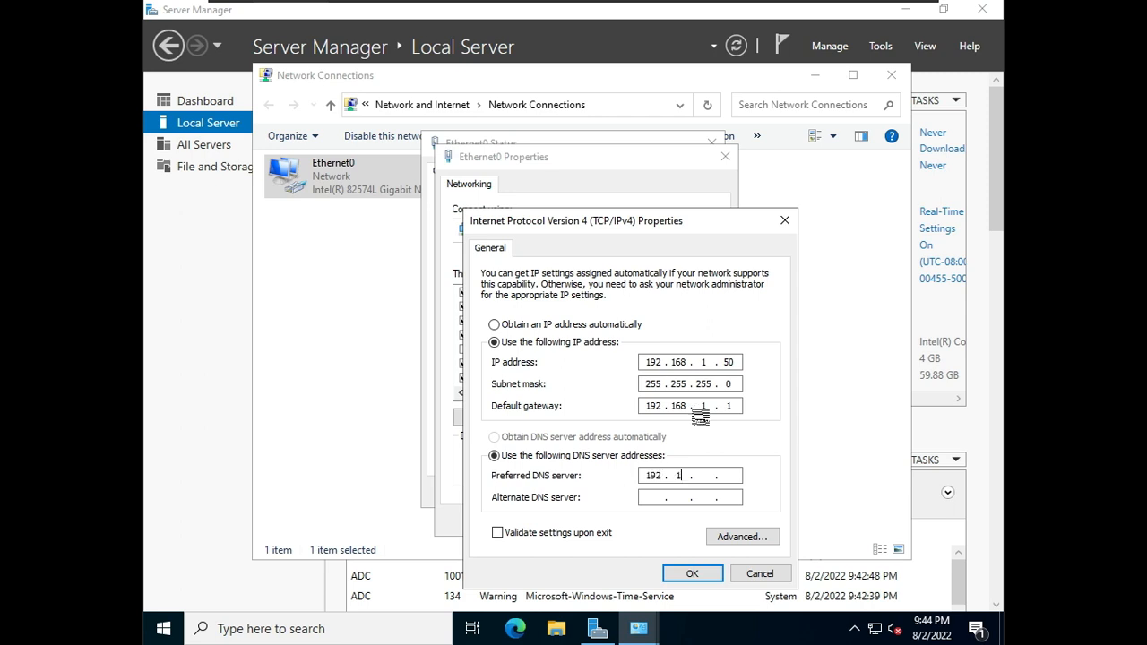
pyautogui.press('Escape')
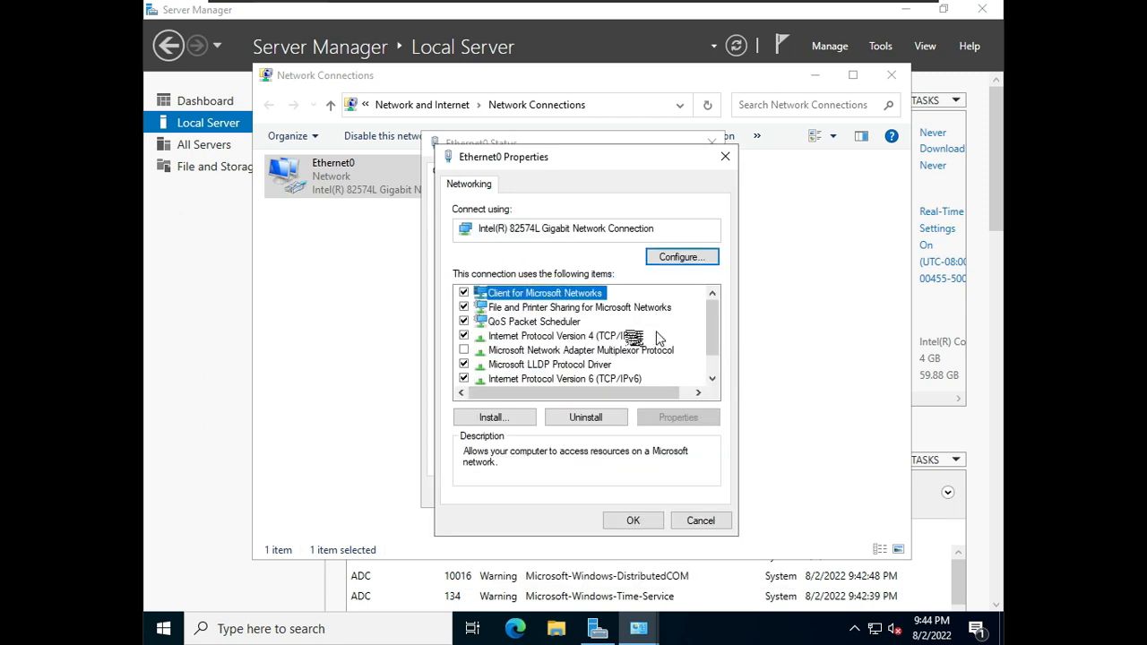
# Step: Set Ethernet0's preferred DNS server to 192.168.1.159 and alternate DNS to 8.8.8.8, apply, and open the connection details
pyautogui.doubleClick(618, 337)
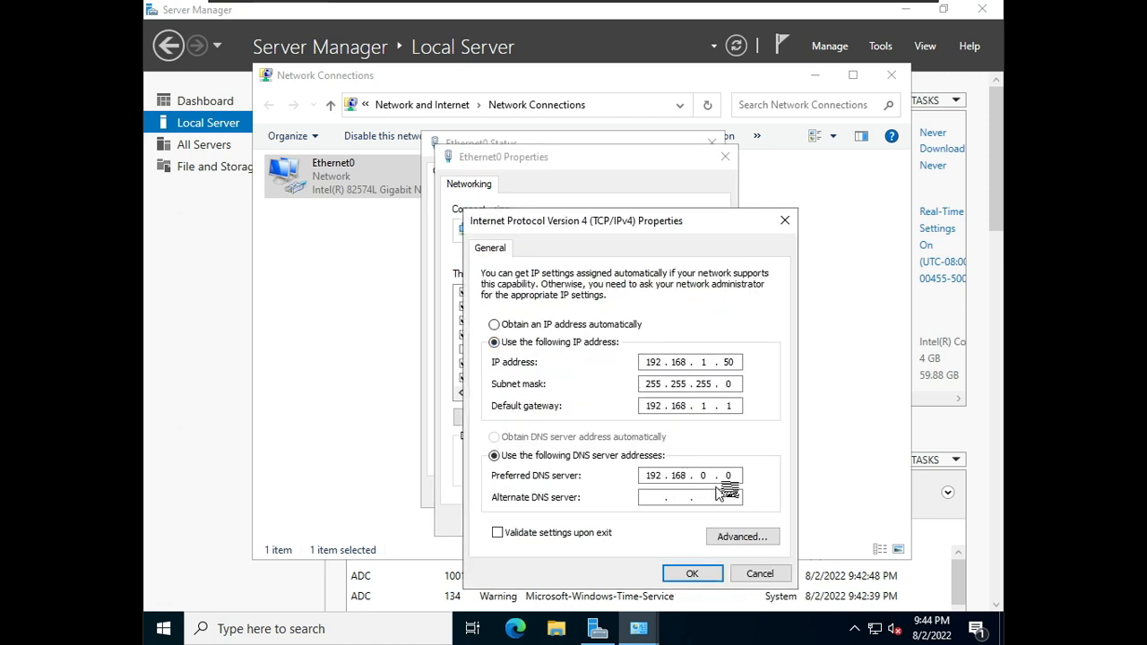
pyautogui.click(740, 474)
pyautogui.click(730, 477)
pyautogui.press('BackSpace')
pyautogui.press('BackSpace')
pyautogui.write('8 . 1 . ')
pyautogui.write('150')
pyautogui.press('Tab')
pyautogui.write('8.')
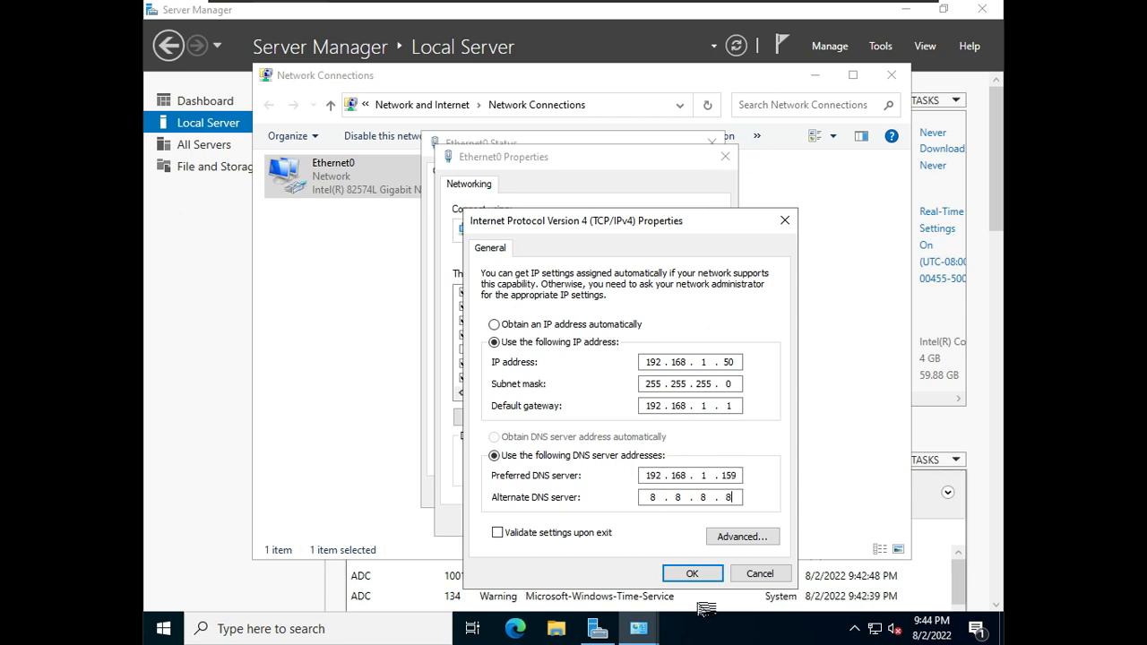
pyautogui.click(715, 579)
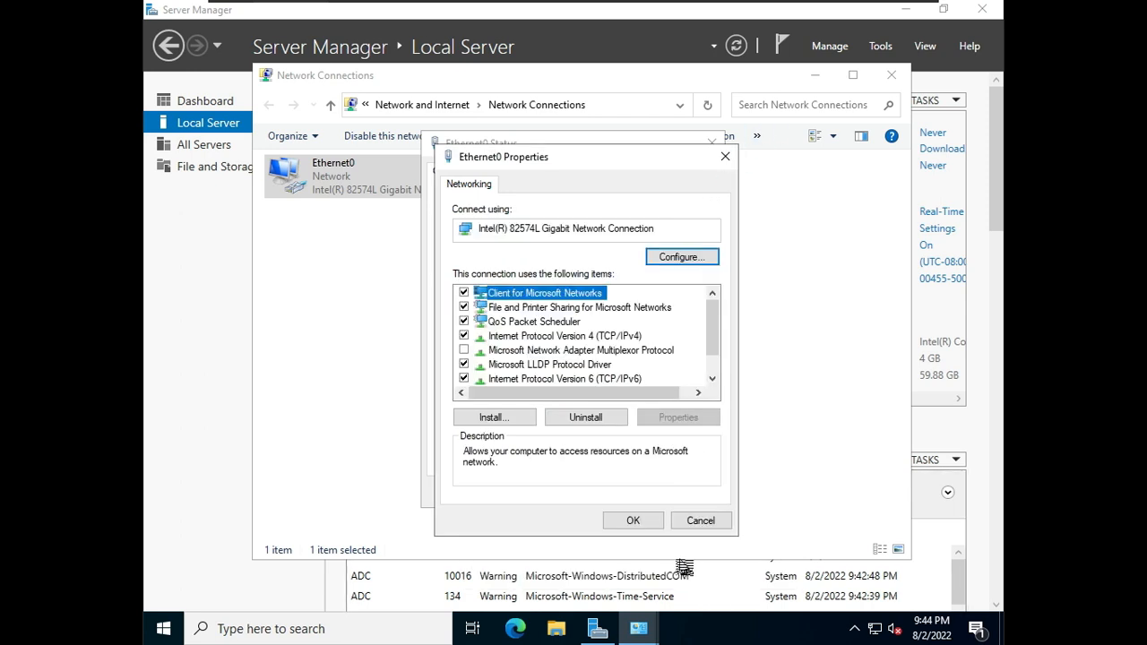
pyautogui.click(641, 522)
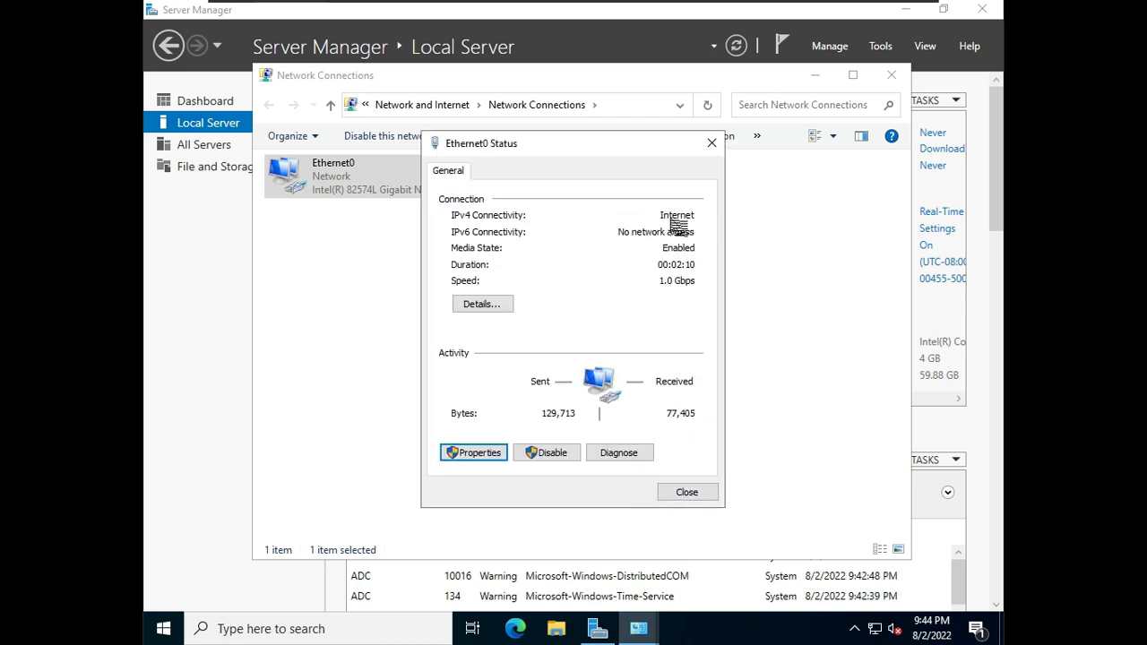
pyautogui.click(507, 305)
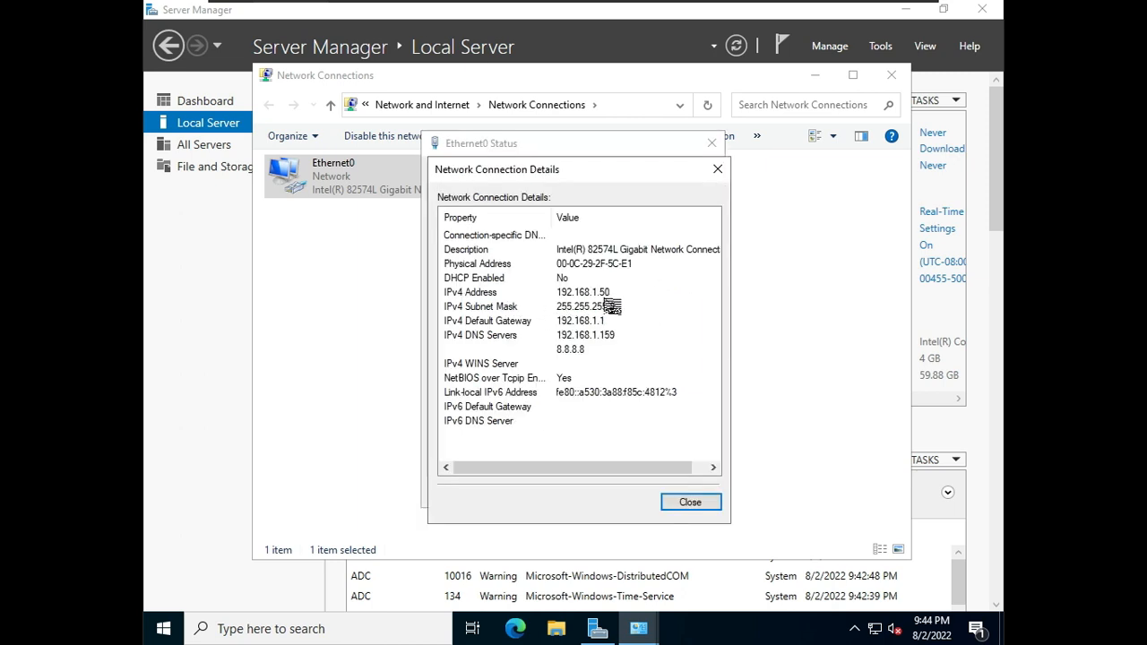
# Step: Close the connection details, status and Network Connections windows, and refresh the Local Server properties
pyautogui.click(689, 503)
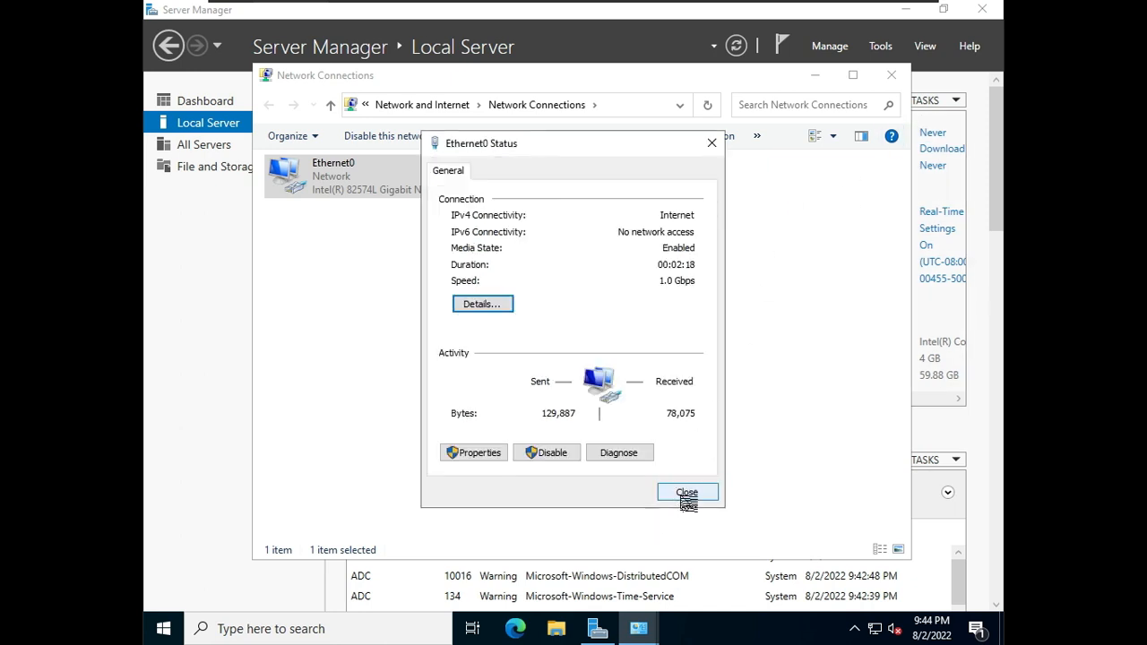
pyautogui.click(688, 493)
pyautogui.click(892, 75)
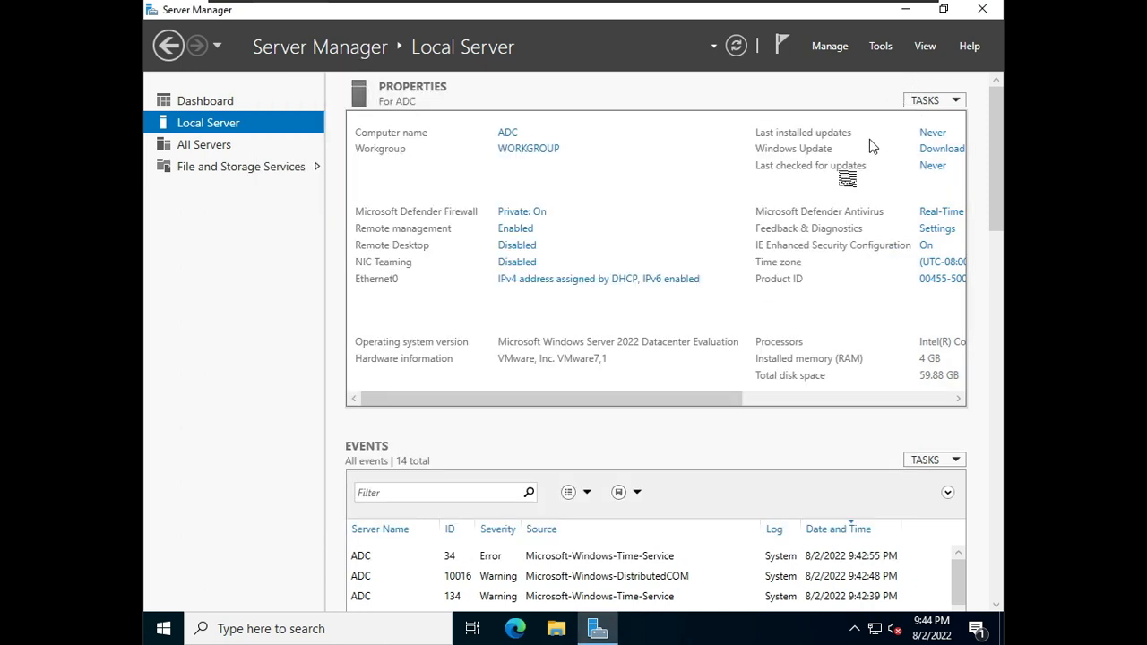
pyautogui.click(736, 46)
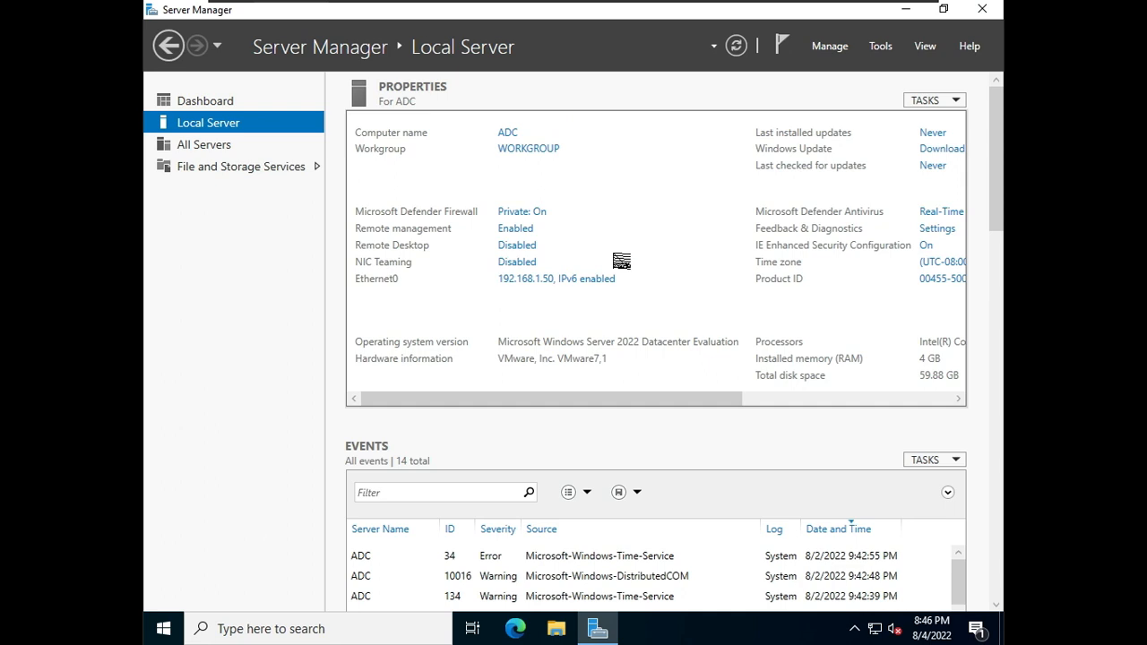
# Step: Open a command prompt and ping the domain controller at 192.168.1.159, stopping the ping afterwards
pyautogui.press('super+r')
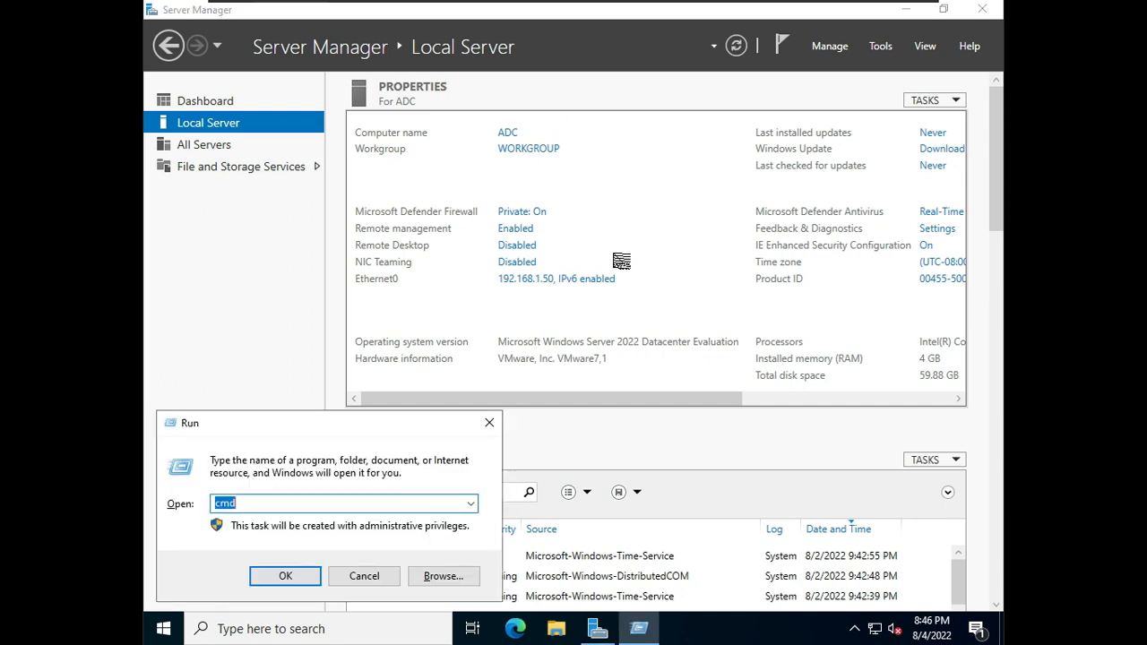
pyautogui.write('cmd')
pyautogui.press('Return')
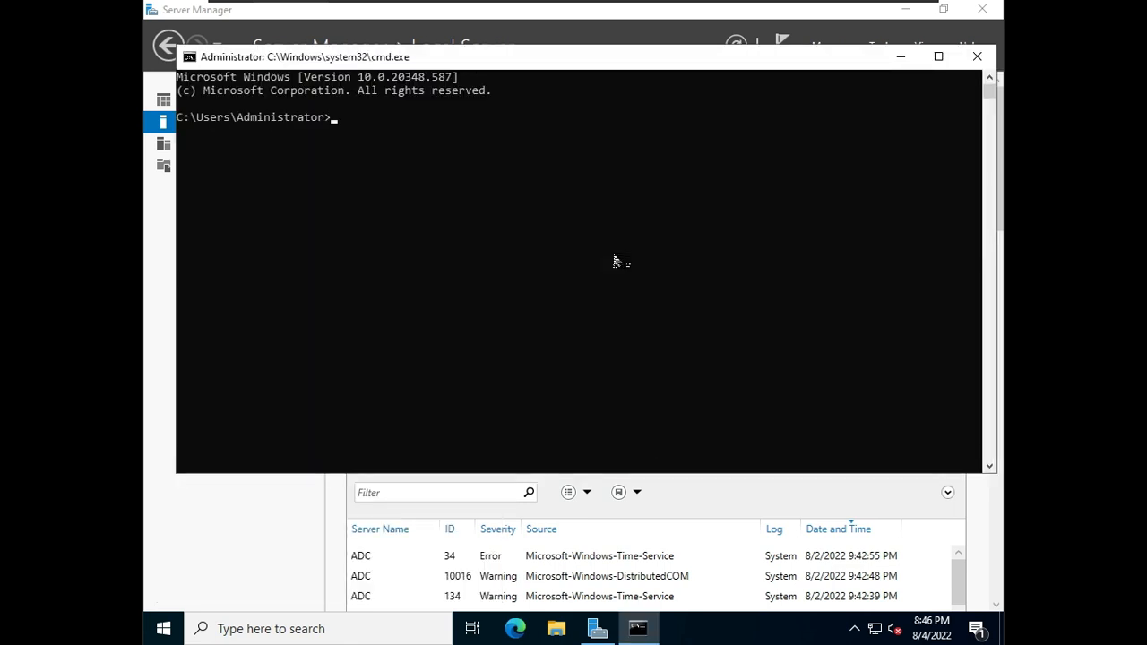
pyautogui.write('ping 192.168.1.159')
pyautogui.press('Return')
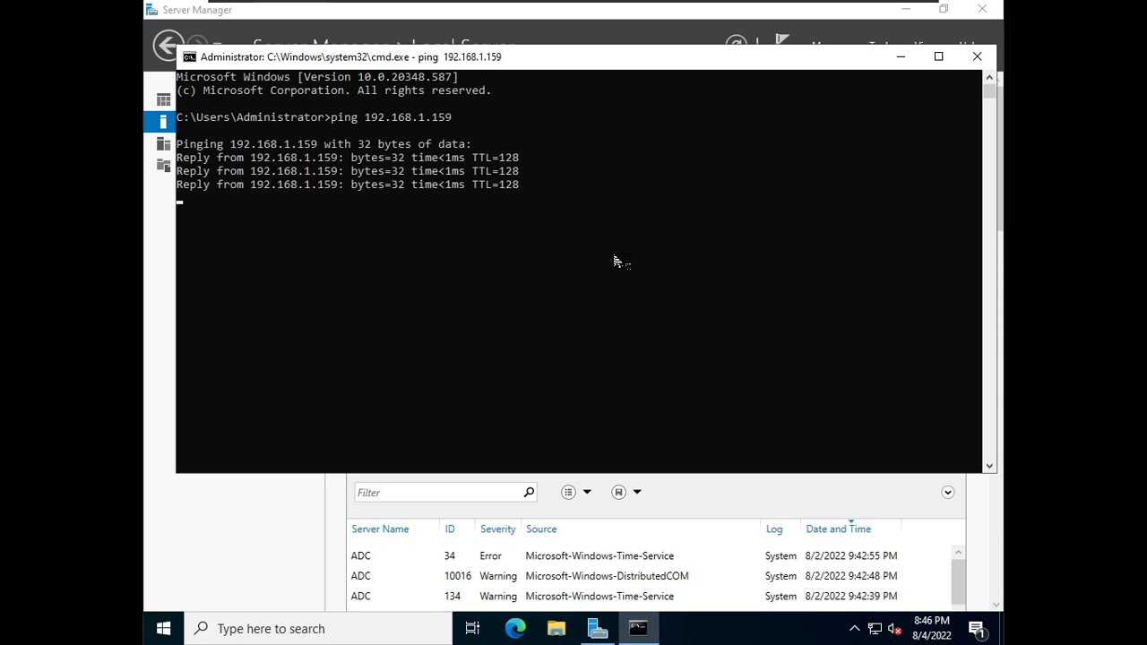
pyautogui.hotkey('ctrl', 'c')
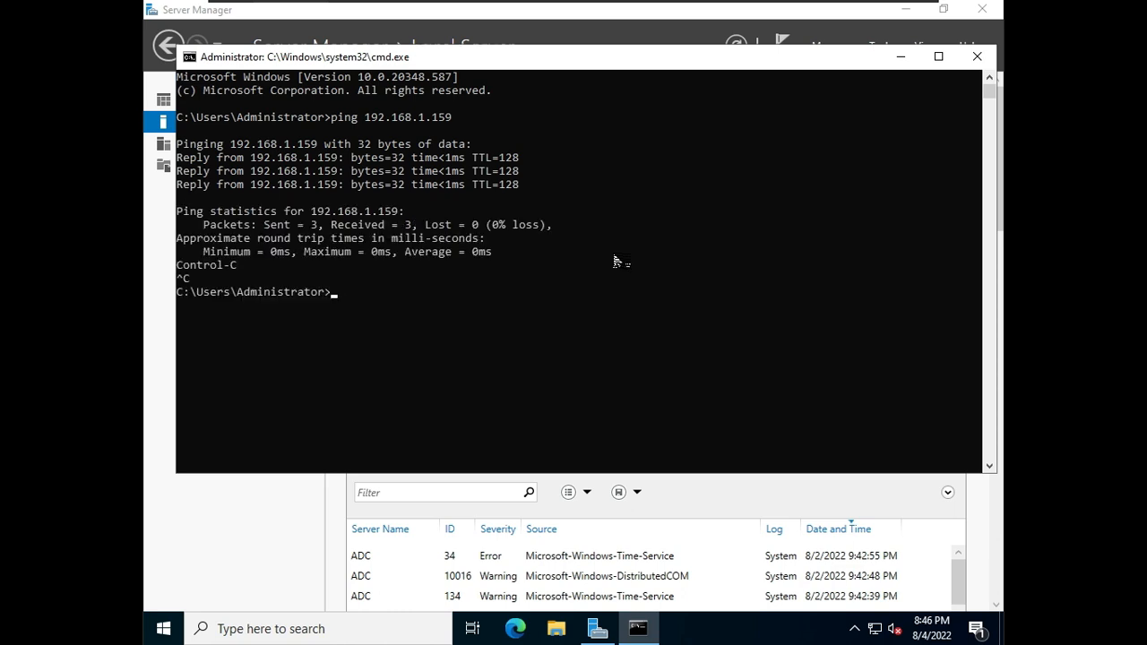
# Step: Ping the domain controller by its short name server and by its full name server.jicsjaipur.com
pyautogui.write('ping server')
pyautogui.press('Return')
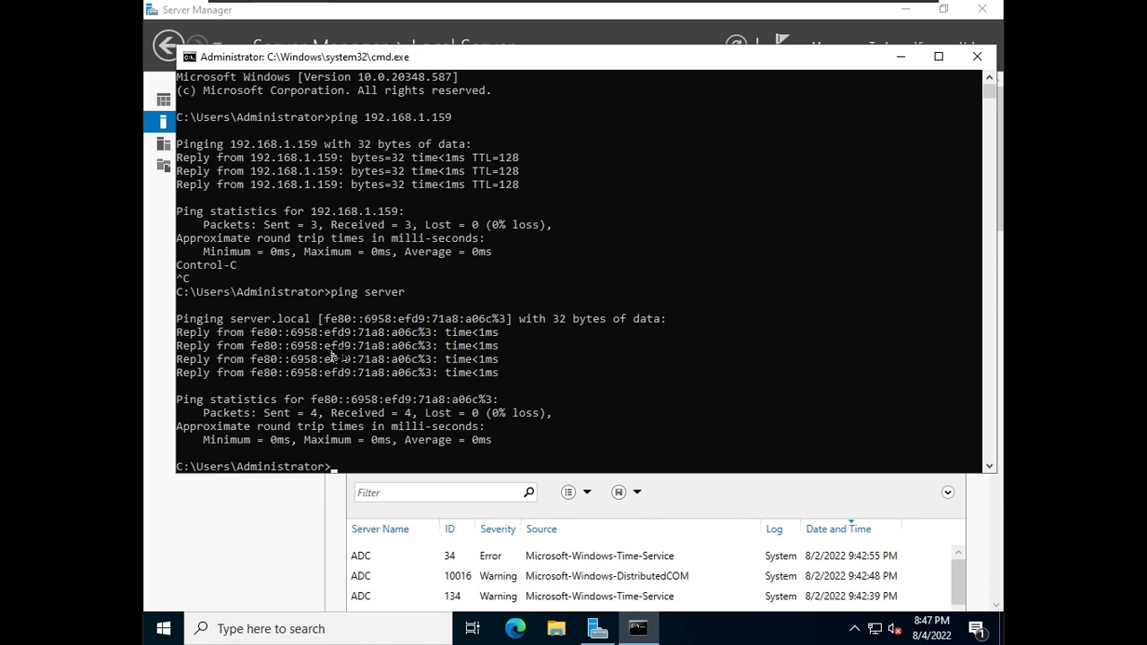
pyautogui.press('Return')
pyautogui.write('pin')
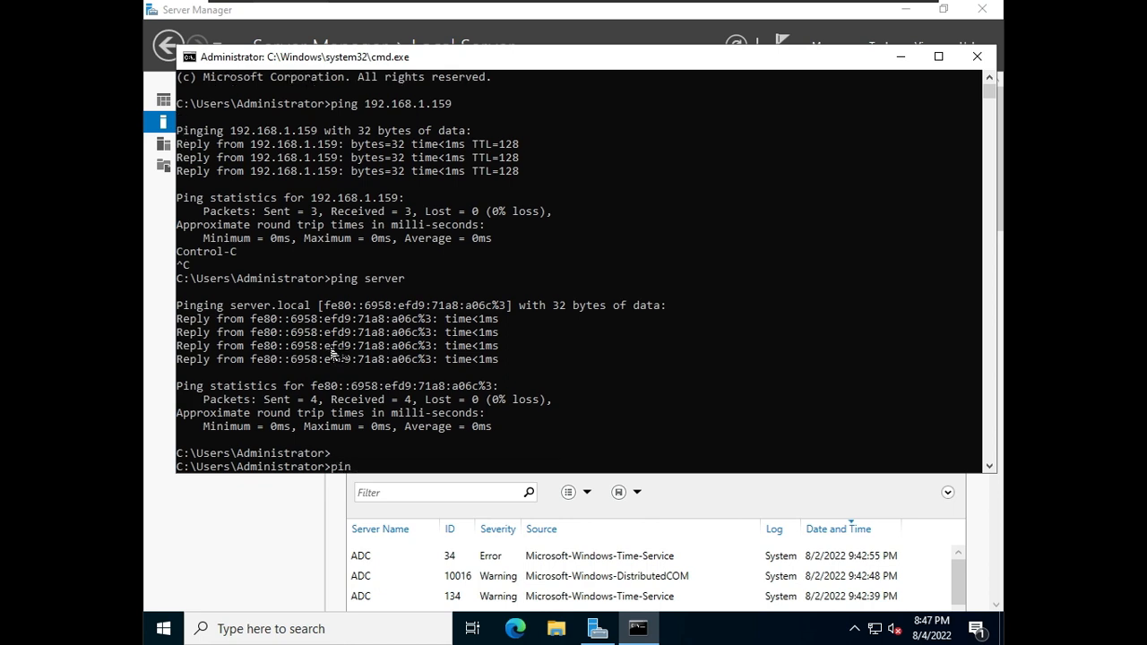
pyautogui.write('g server.jicsjaipur.com')
pyautogui.press('Return')
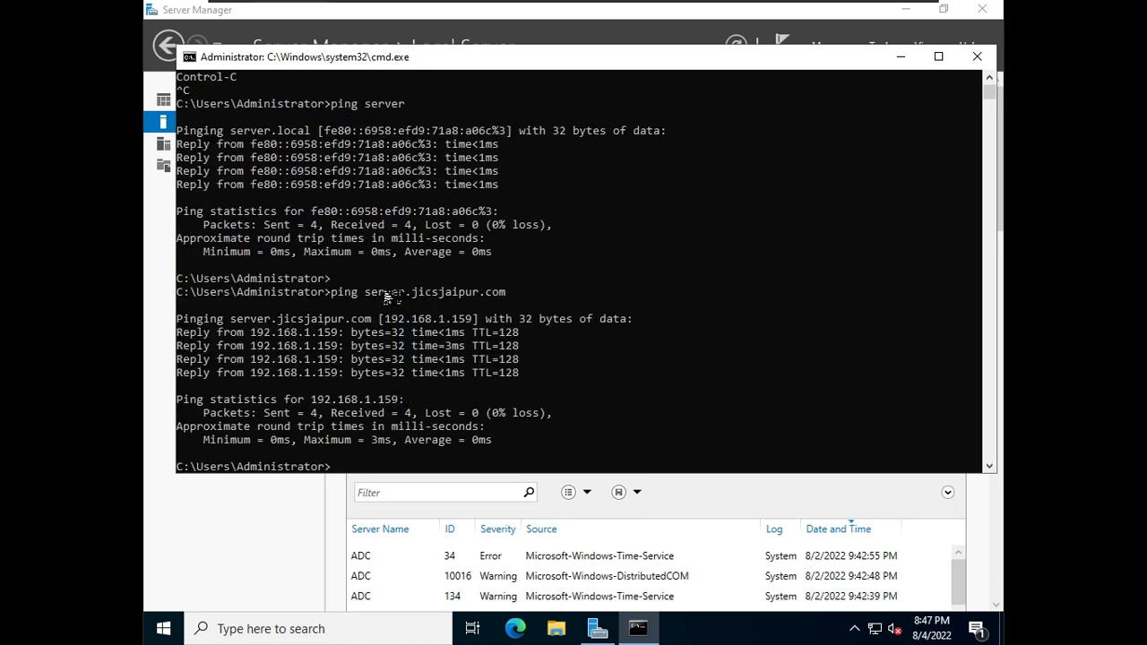
# Step: Highlight the pinged domain name and its resolved address in the ping output, then minimize the command prompt
pyautogui.moveTo(360, 294); pyautogui.dragTo(509, 293)
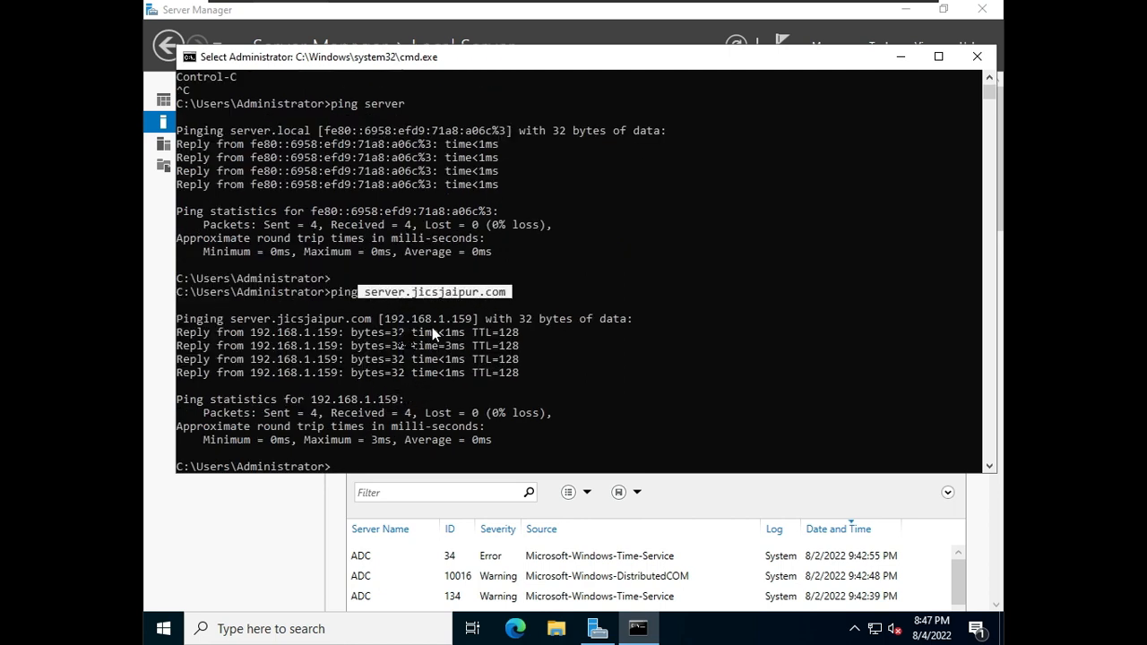
pyautogui.moveTo(388, 321); pyautogui.dragTo(473, 322)
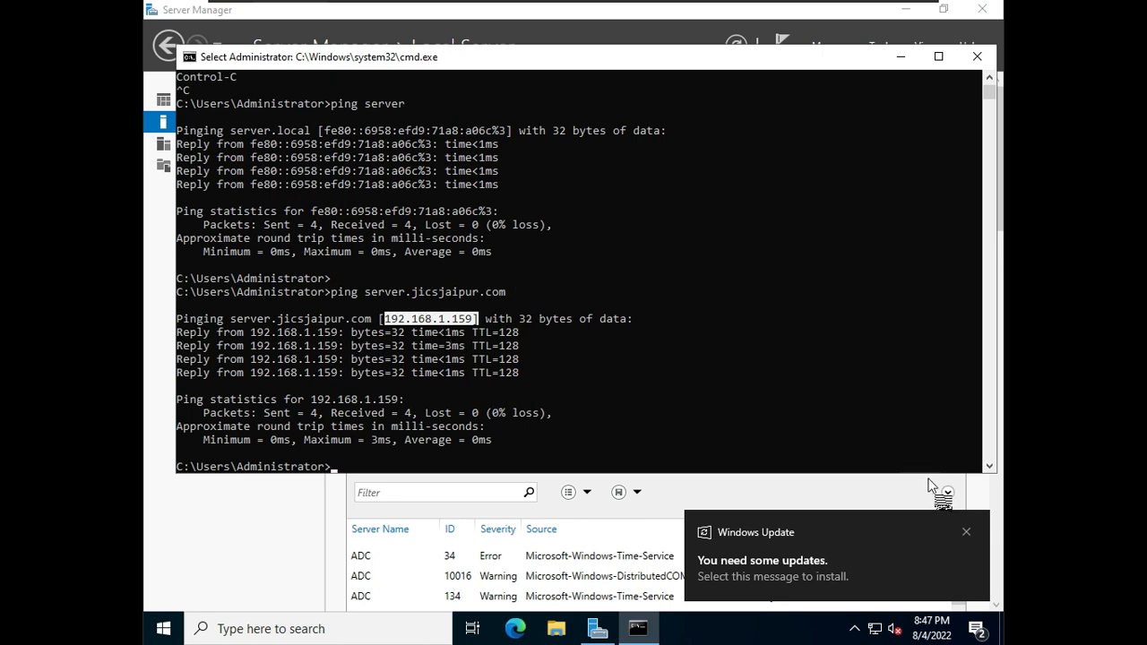
pyautogui.click(967, 534)
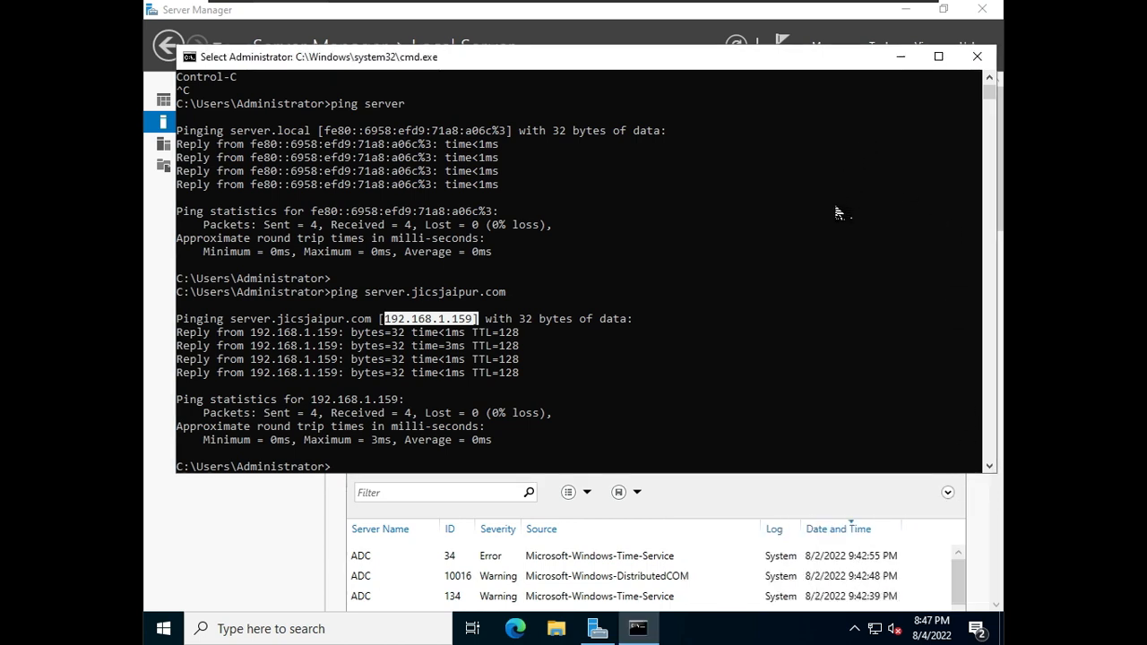
pyautogui.click(904, 59)
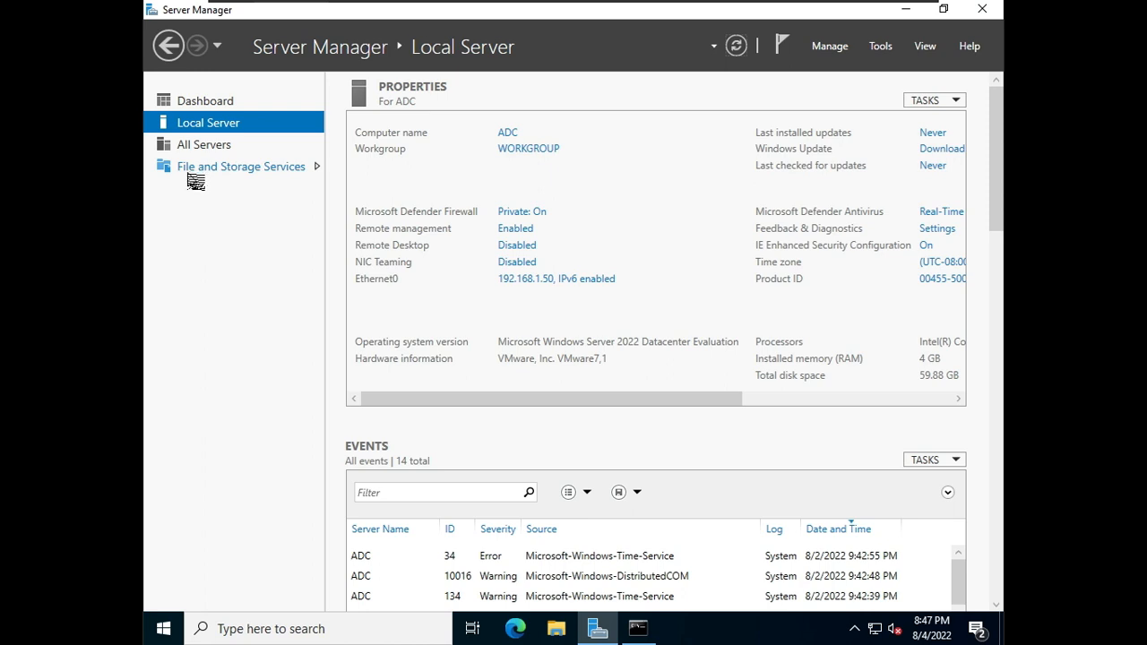
# Step: Open the Add Roles and Features wizard and proceed with role-based installation to the server role selection
pyautogui.moveTo(452, 7)
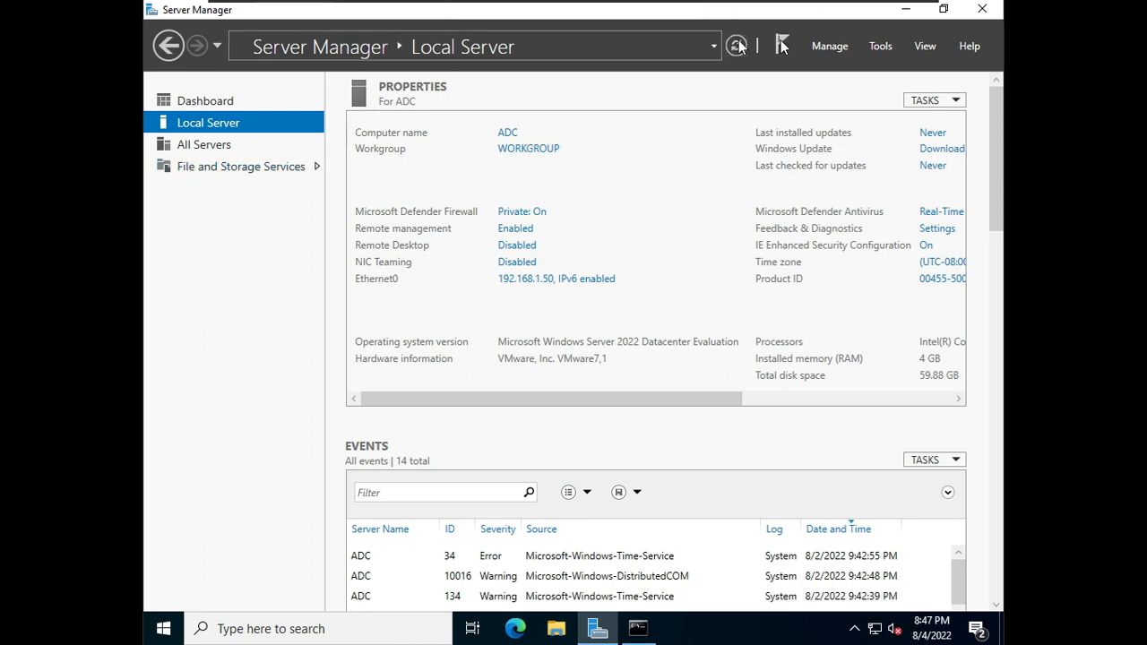
pyautogui.click(832, 43)
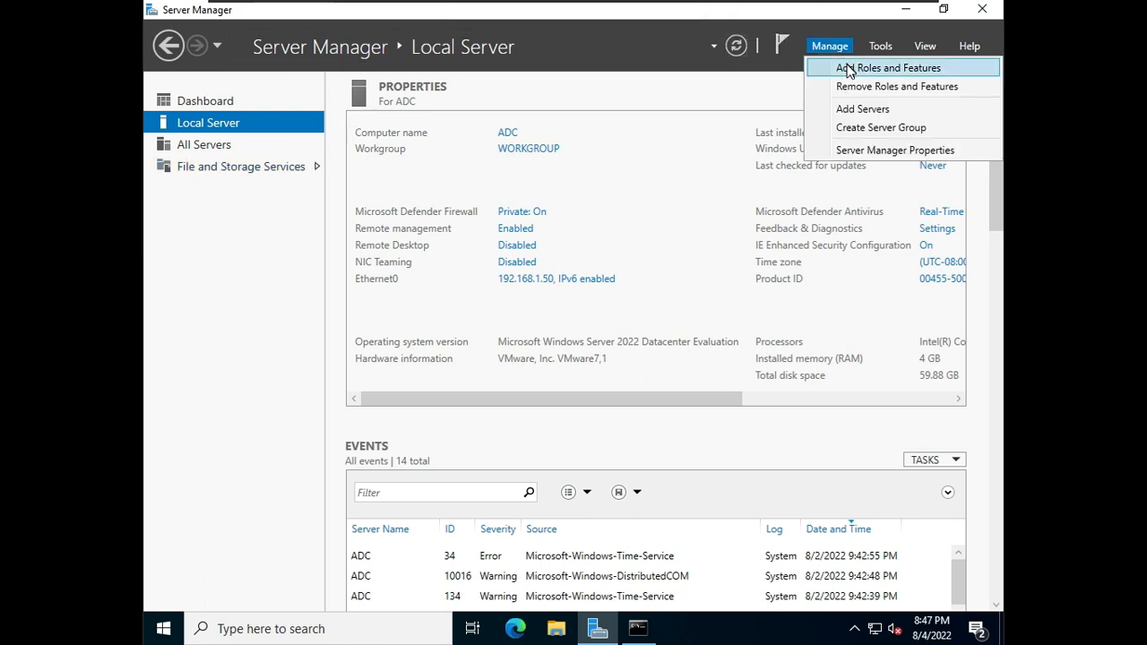
pyautogui.click(850, 71)
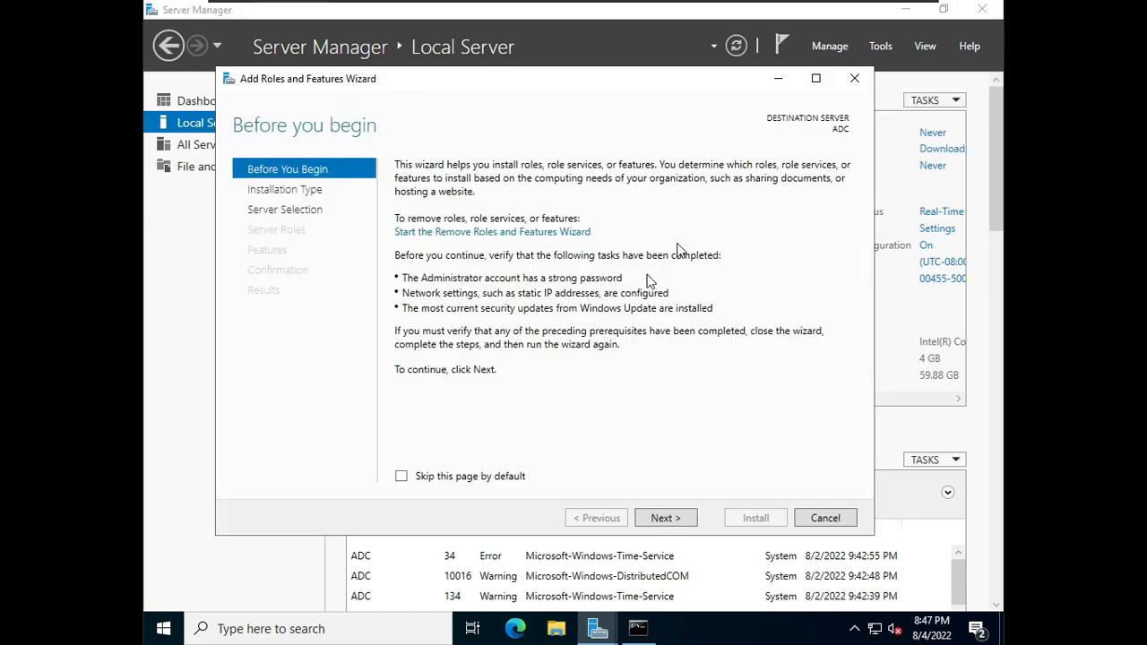
pyautogui.click(665, 517)
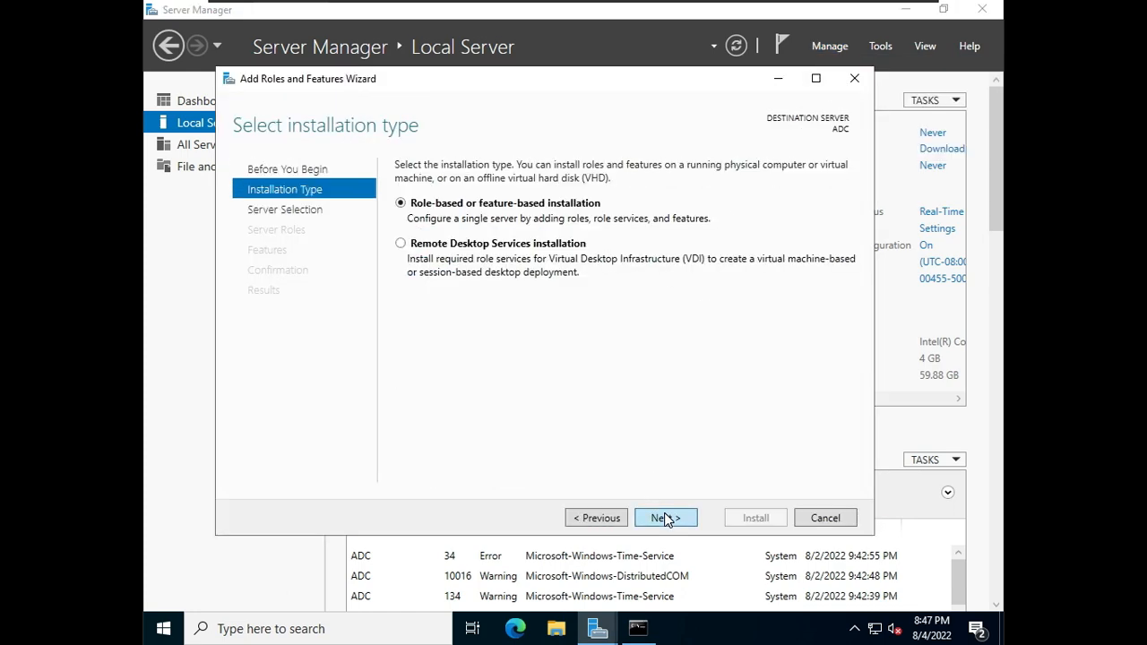
pyautogui.click(664, 518)
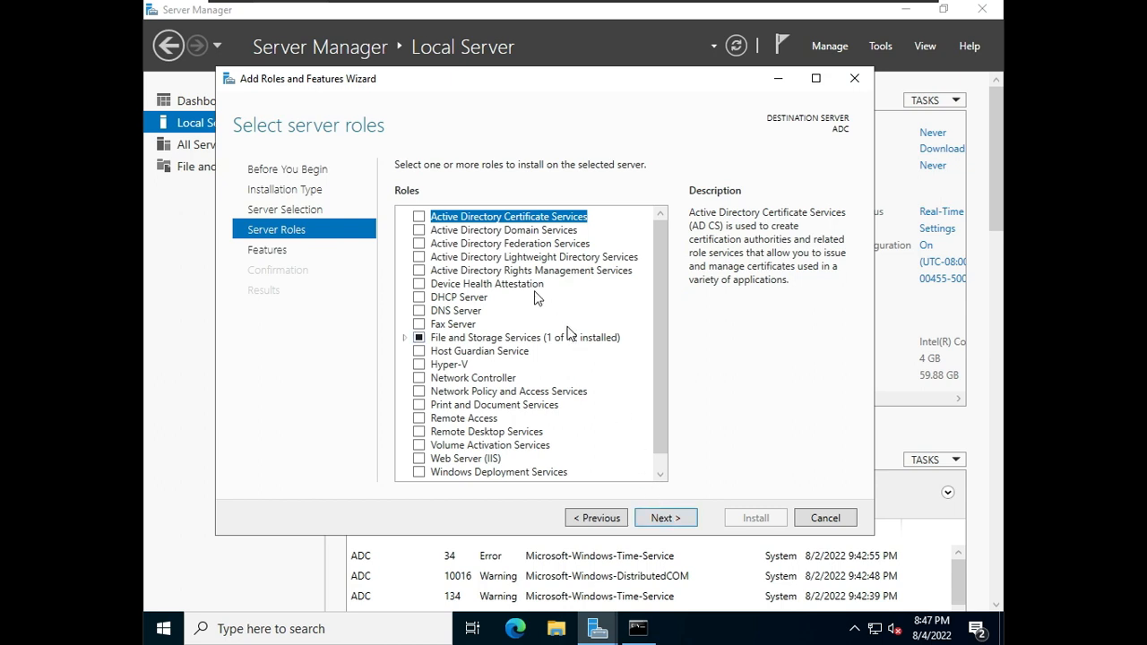
# Step: Select the Active Directory Domain Services role, add its required features, and continue to the confirmation page
pyautogui.click(428, 231)
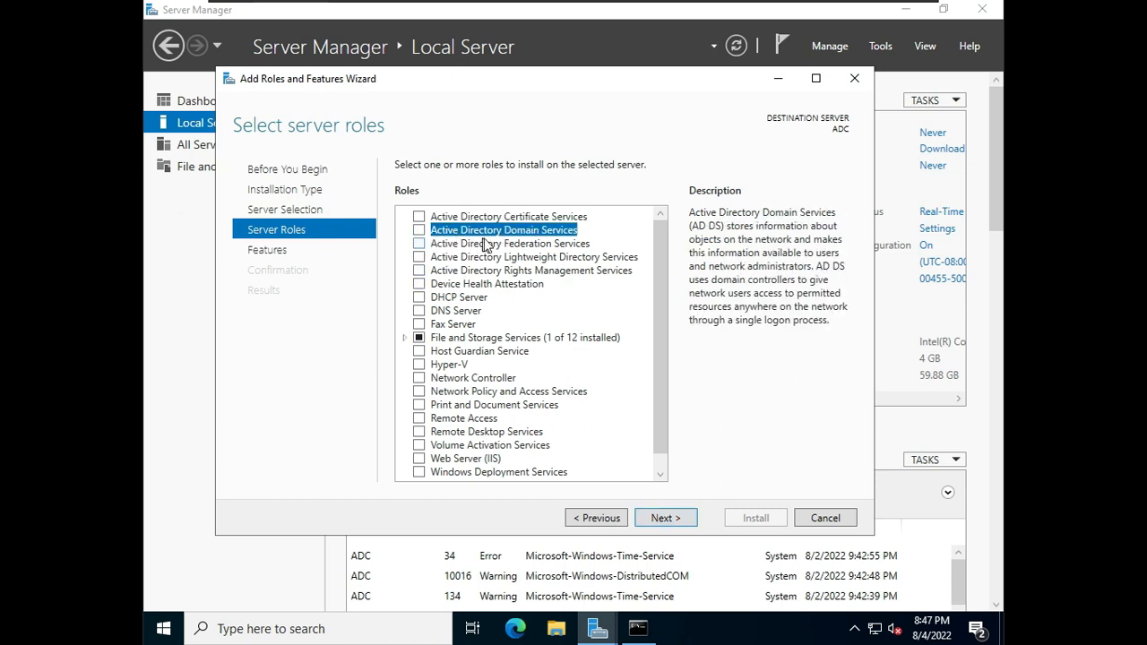
pyautogui.click(419, 231)
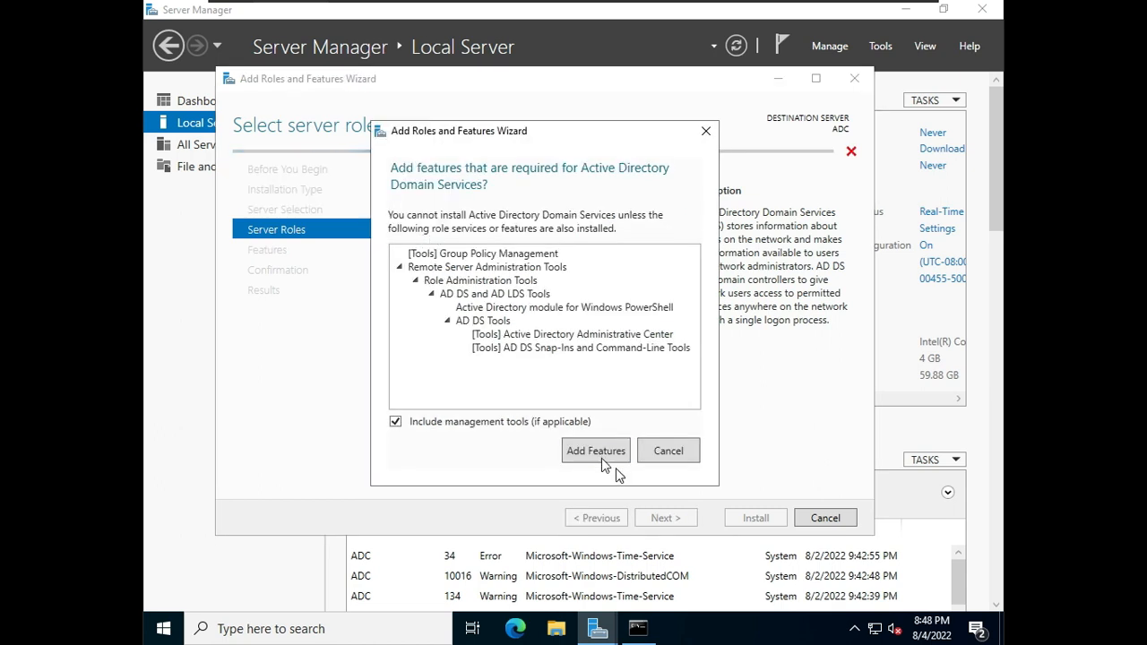
pyautogui.click(596, 452)
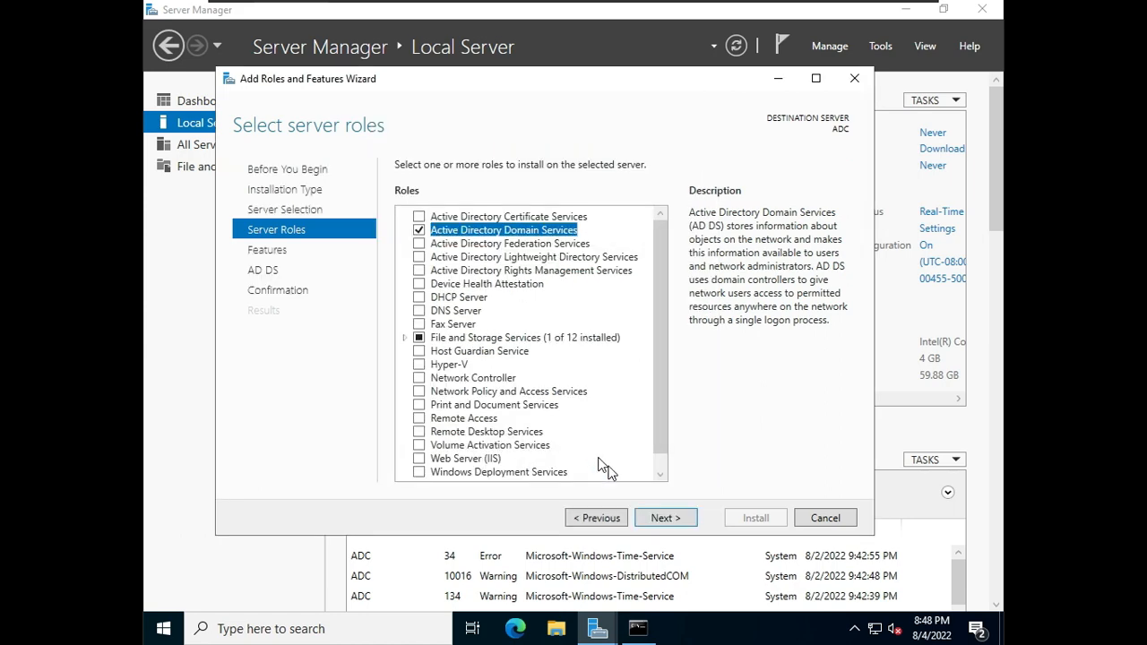
pyautogui.click(668, 520)
pyautogui.click(668, 520)
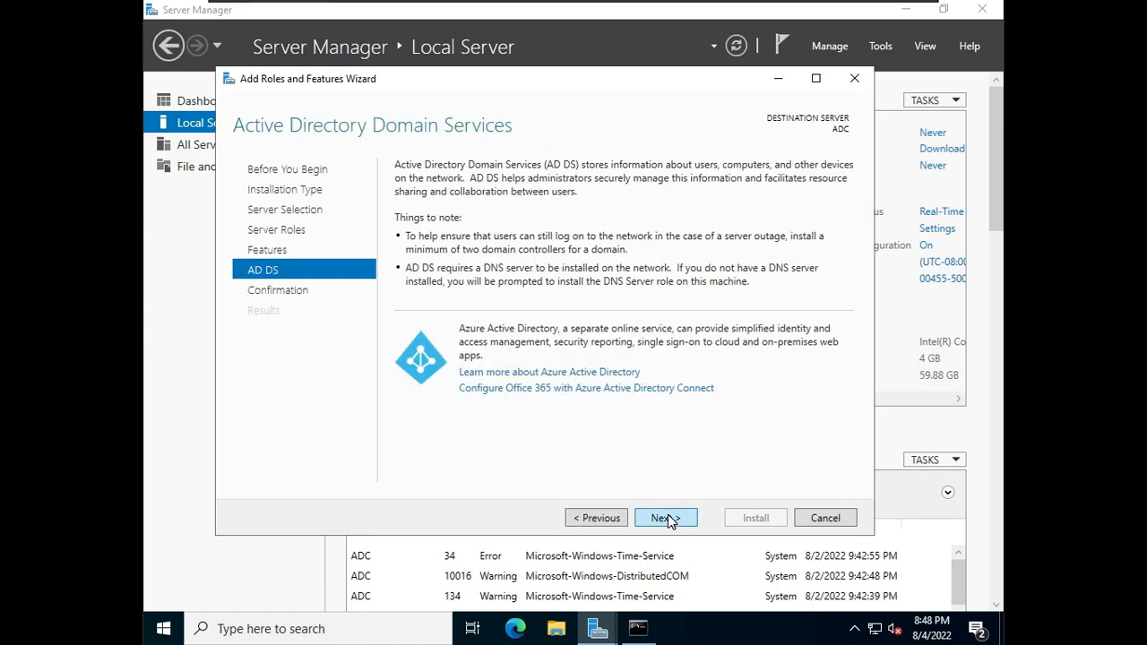
pyautogui.click(669, 519)
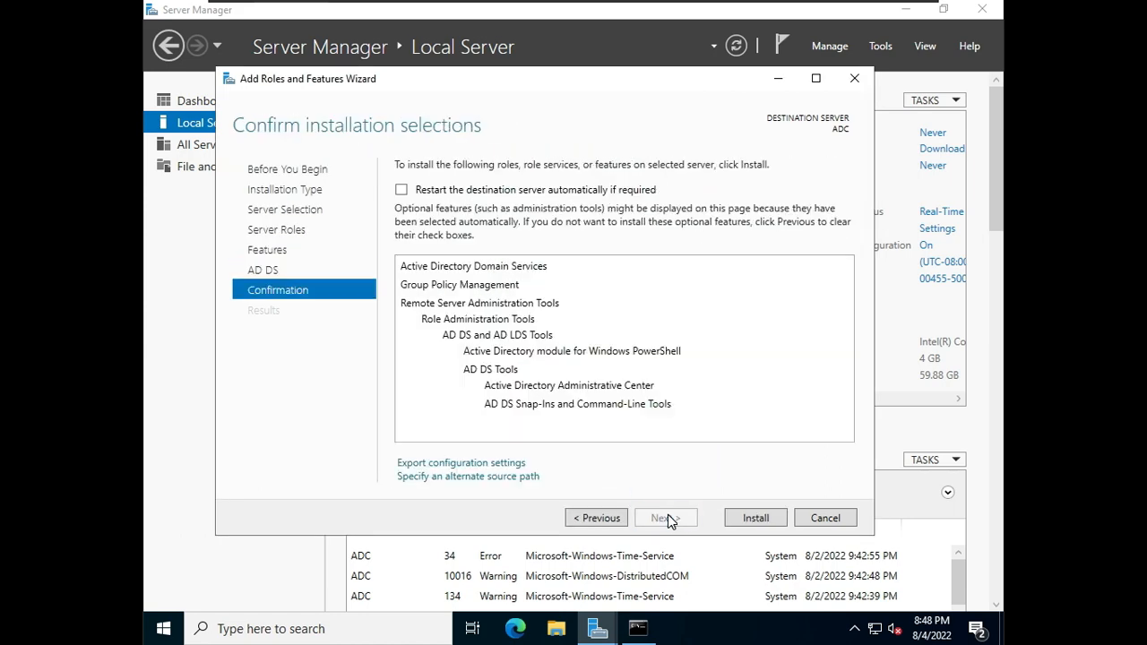
# Step: Allow automatic restart of the destination server and install the selected role
pyautogui.click(401, 190)
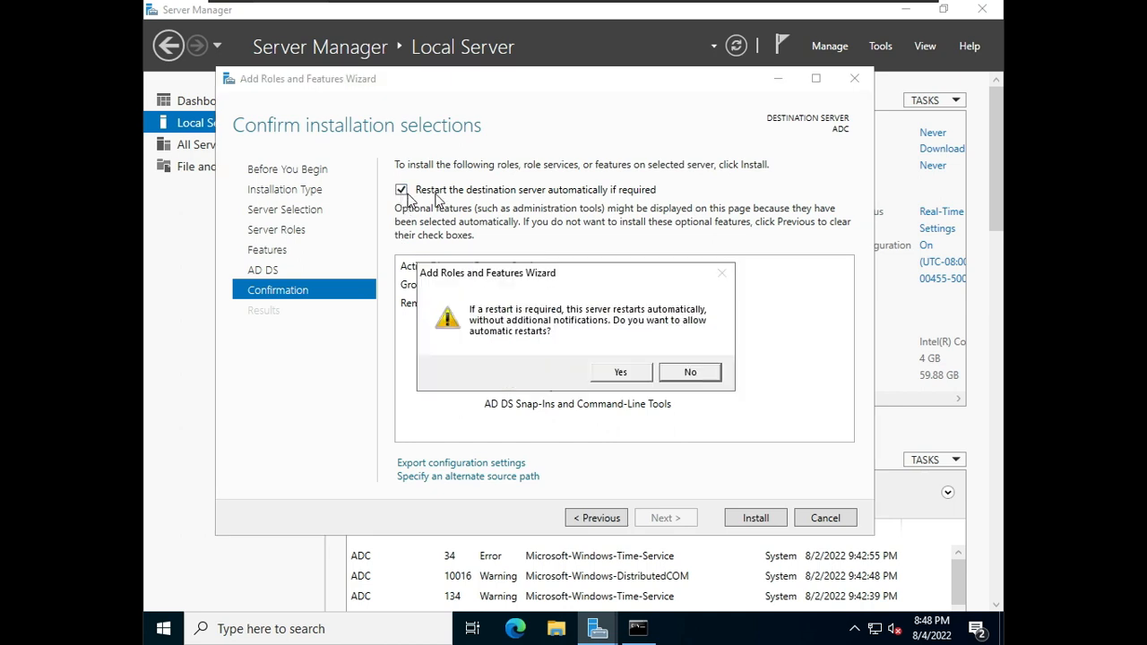
pyautogui.click(621, 372)
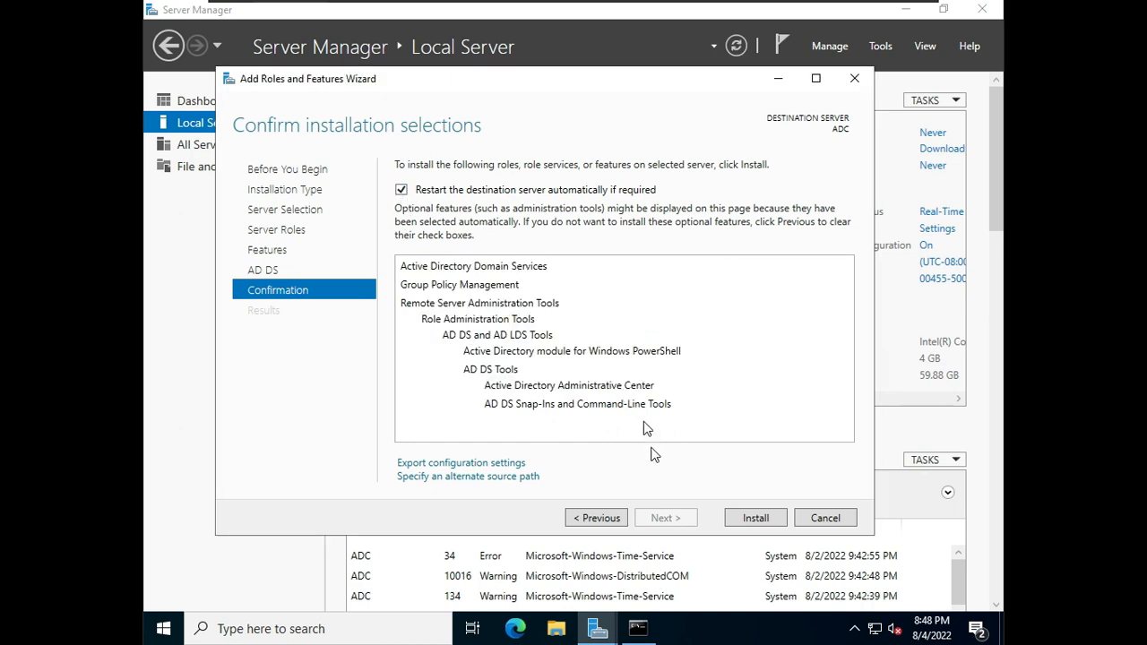
pyautogui.click(749, 527)
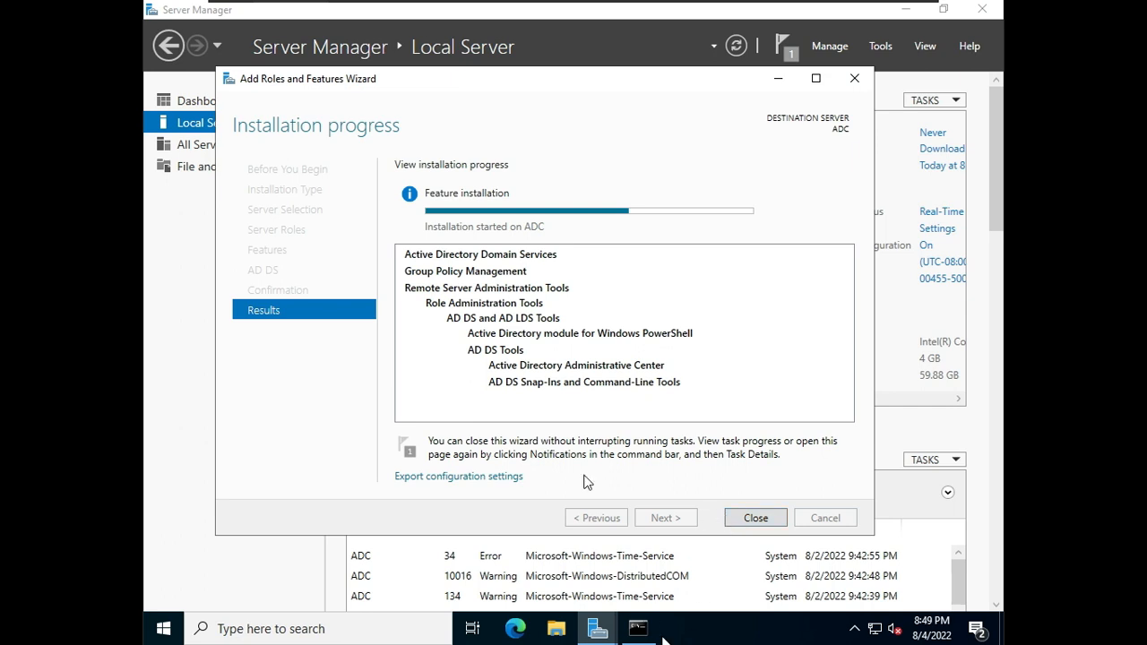
# Step: Switch to the Notepad notes and add the line jicsjaipur\administrator as a new indented line under the ADC points
pyautogui.moveTo(845, 7)
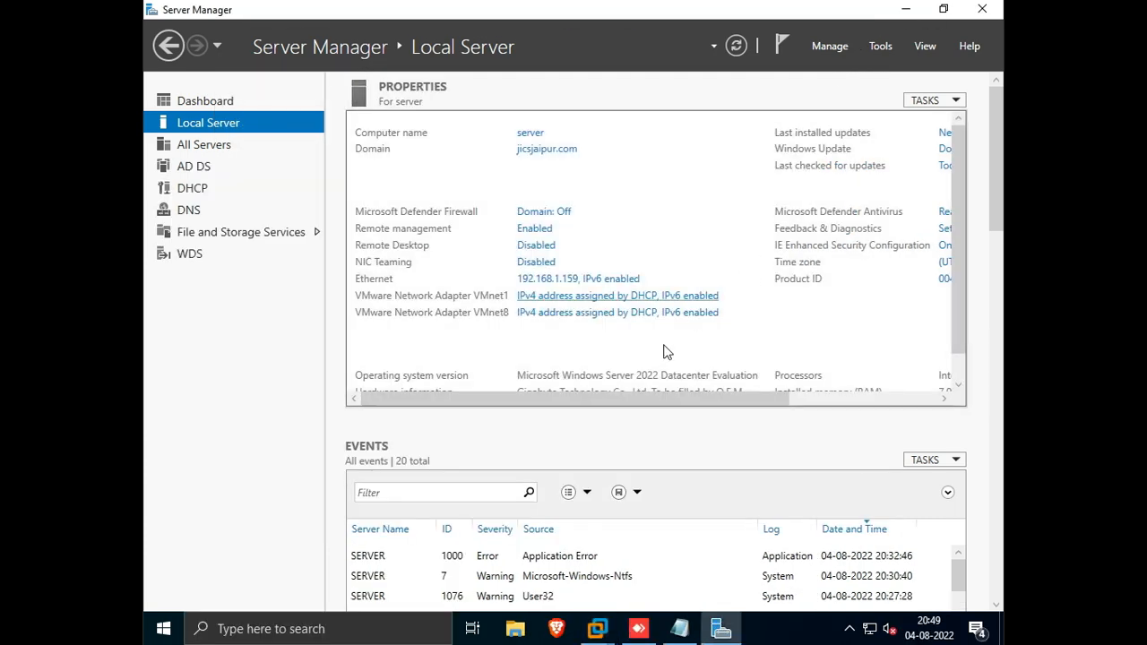
pyautogui.click(680, 630)
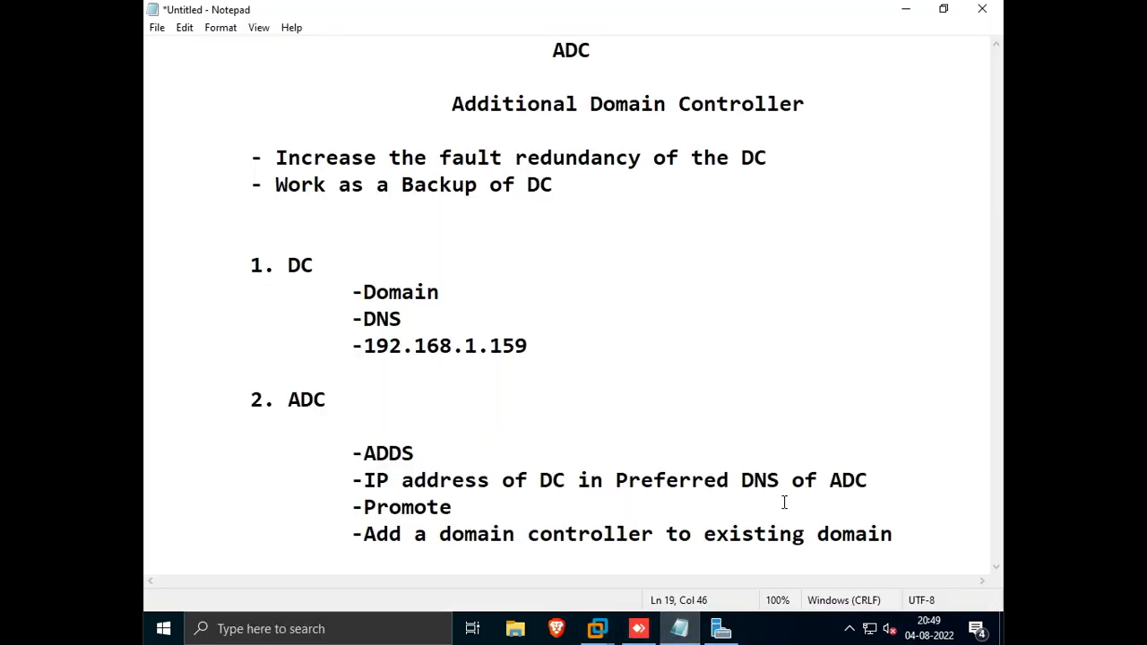
pyautogui.click(935, 553)
pyautogui.press('Return')
pyautogui.press('Return')
pyautogui.press('Tab')
pyautogui.press('Tab')
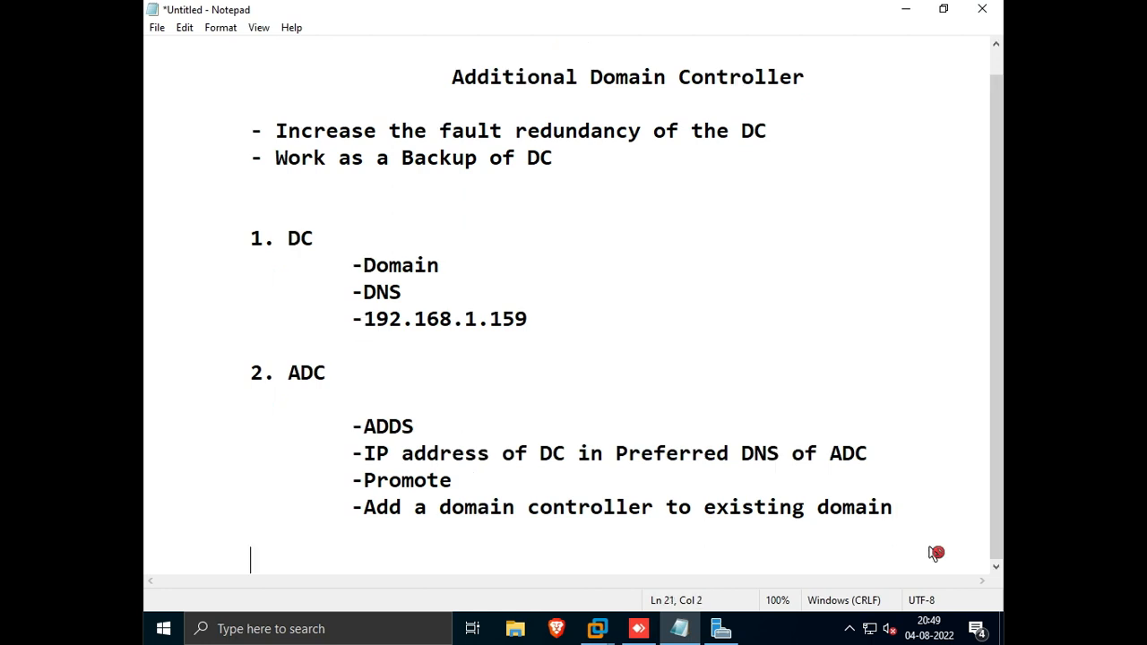
pyautogui.write('-')
pyautogui.press('BackSpace')
pyautogui.click(932, 553)
pyautogui.write('jicsjaipur')
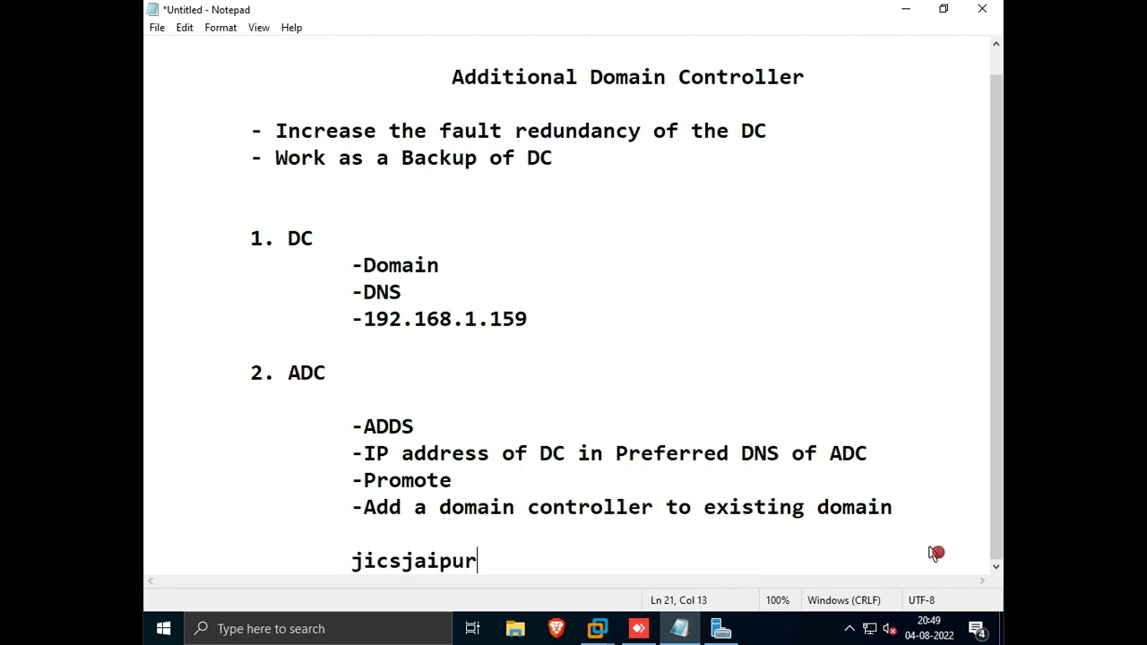
pyautogui.write('\\administrator')
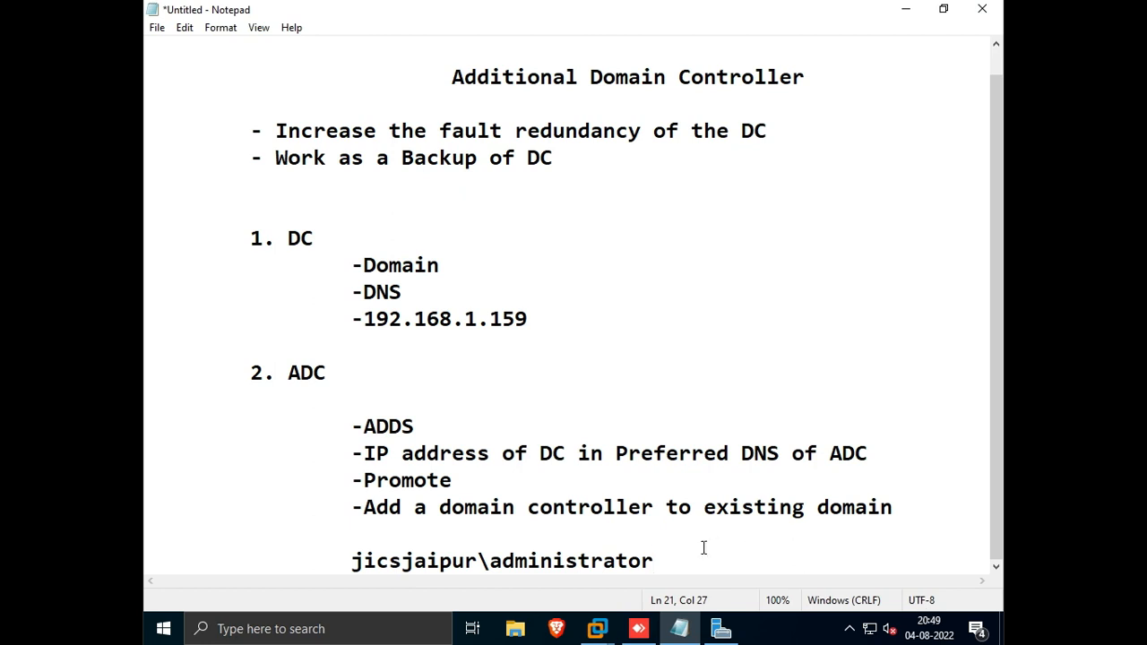
# Step: Highlight the credentials line and the DC heading in the notes for explanation
pyautogui.moveTo(656, 561); pyautogui.dragTo(349, 566)
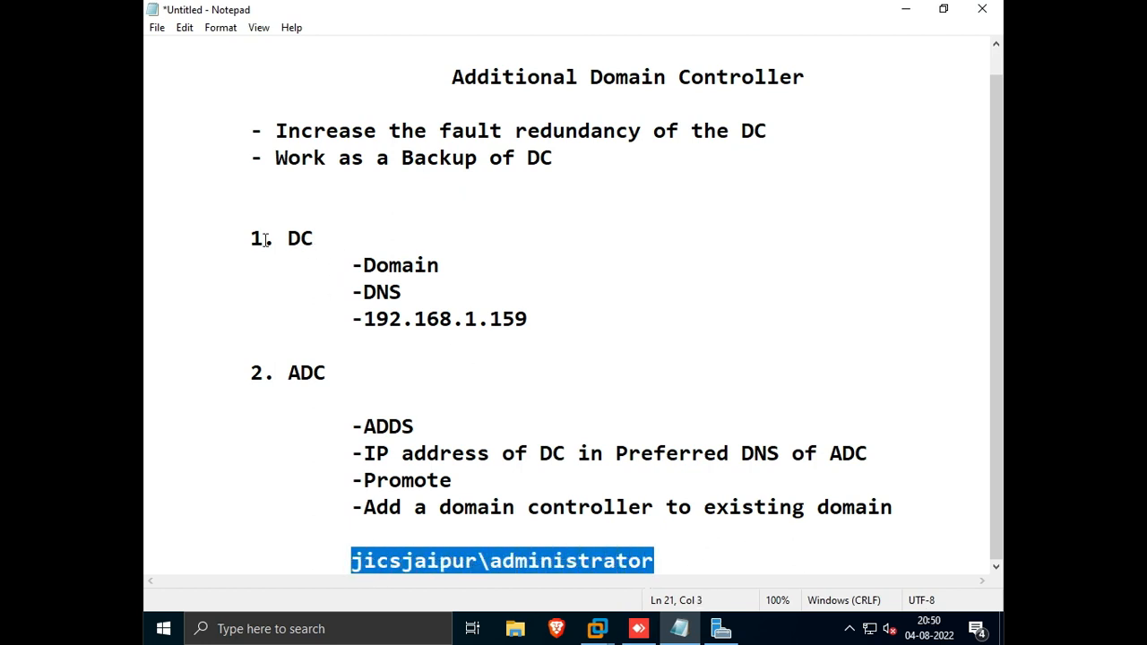
pyautogui.moveTo(275, 239); pyautogui.dragTo(315, 242)
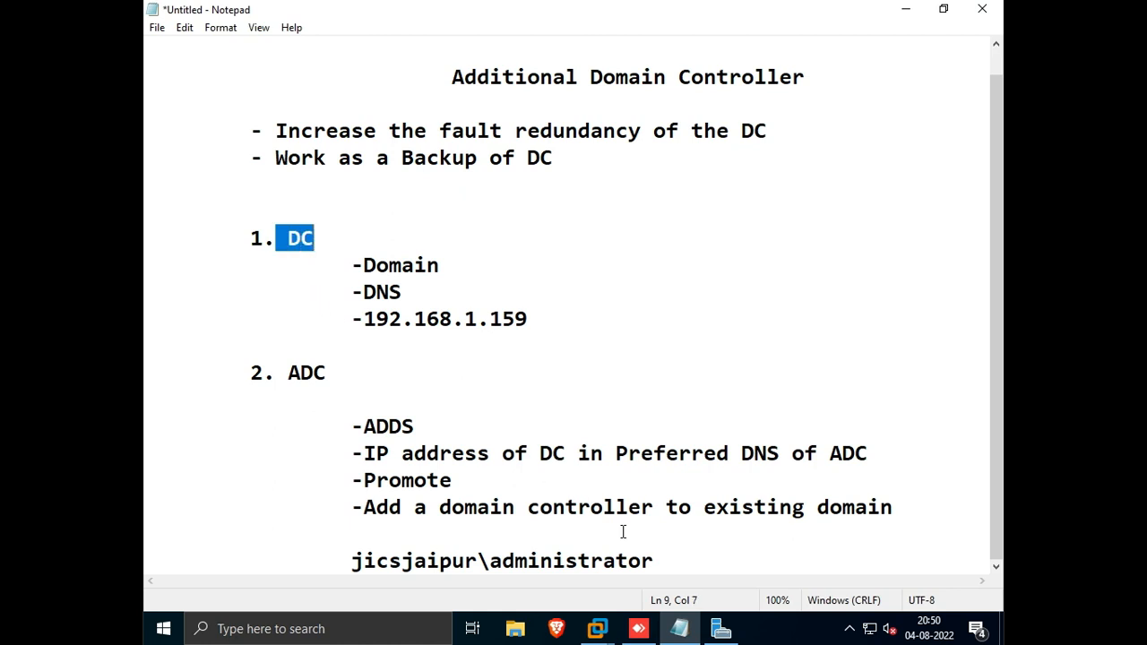
pyautogui.moveTo(660, 561); pyautogui.dragTo(389, 560)
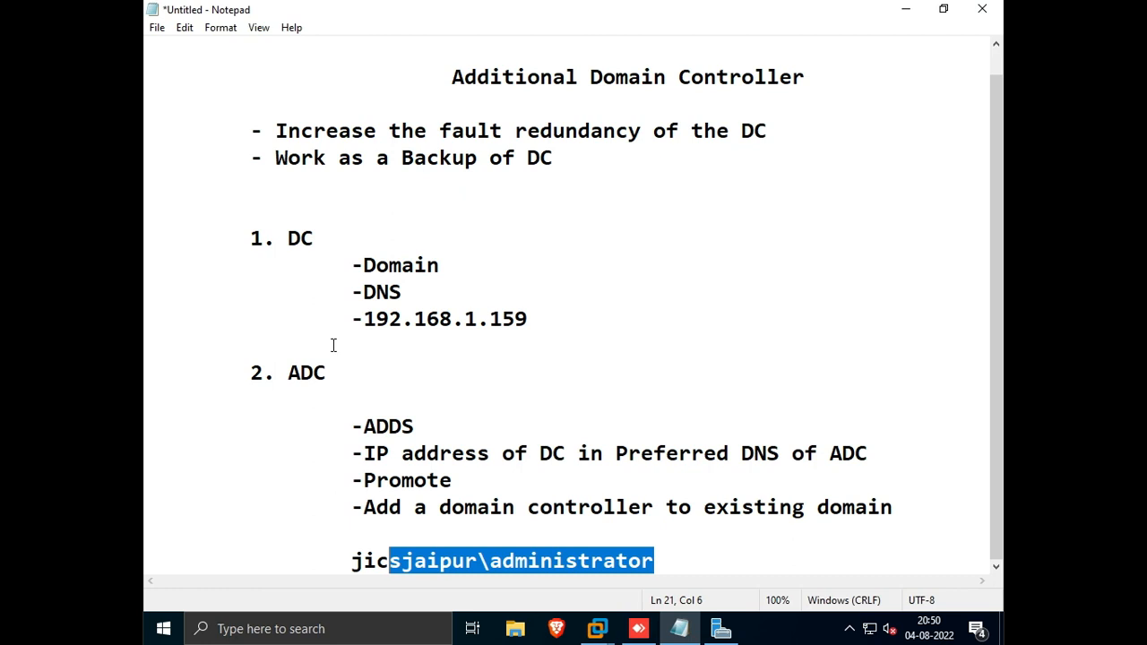
# Step: Highlight the DC details and the ADC steps in the notes for explanation
pyautogui.moveTo(347, 262); pyautogui.dragTo(550, 315)
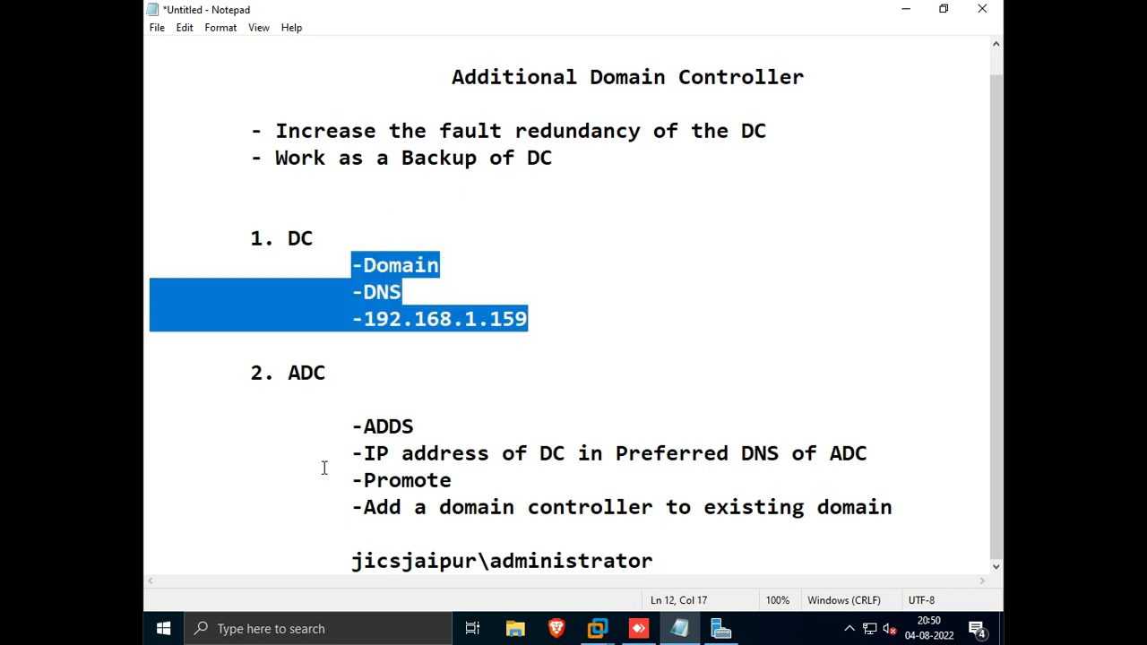
pyautogui.moveTo(325, 414); pyautogui.dragTo(427, 507)
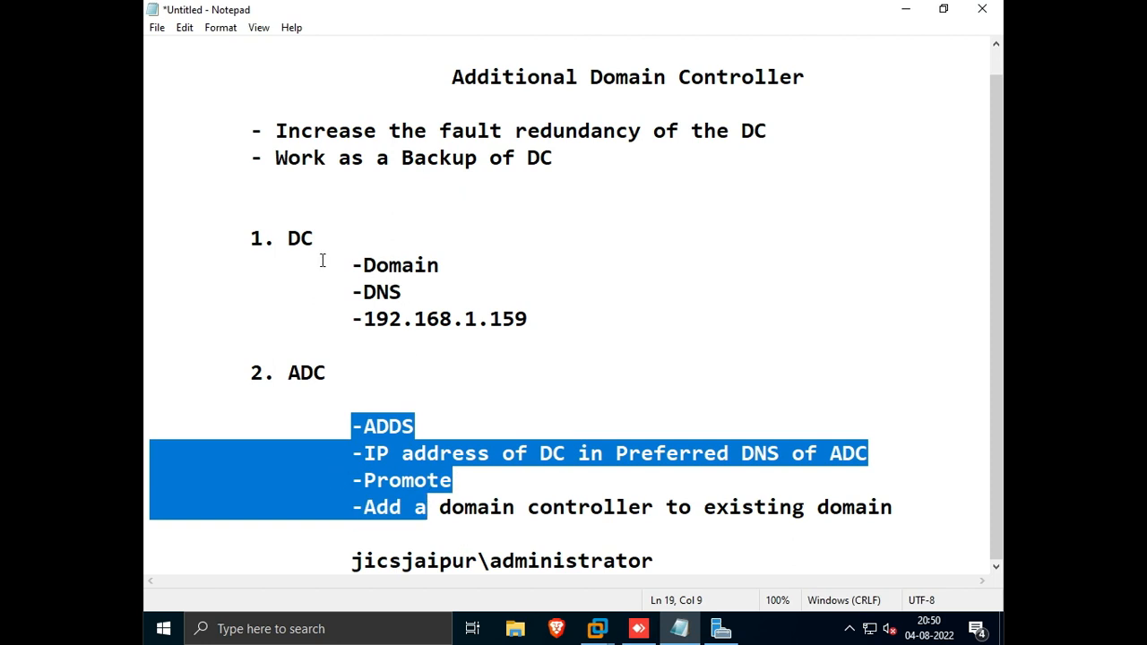
pyautogui.moveTo(323, 263); pyautogui.dragTo(500, 357)
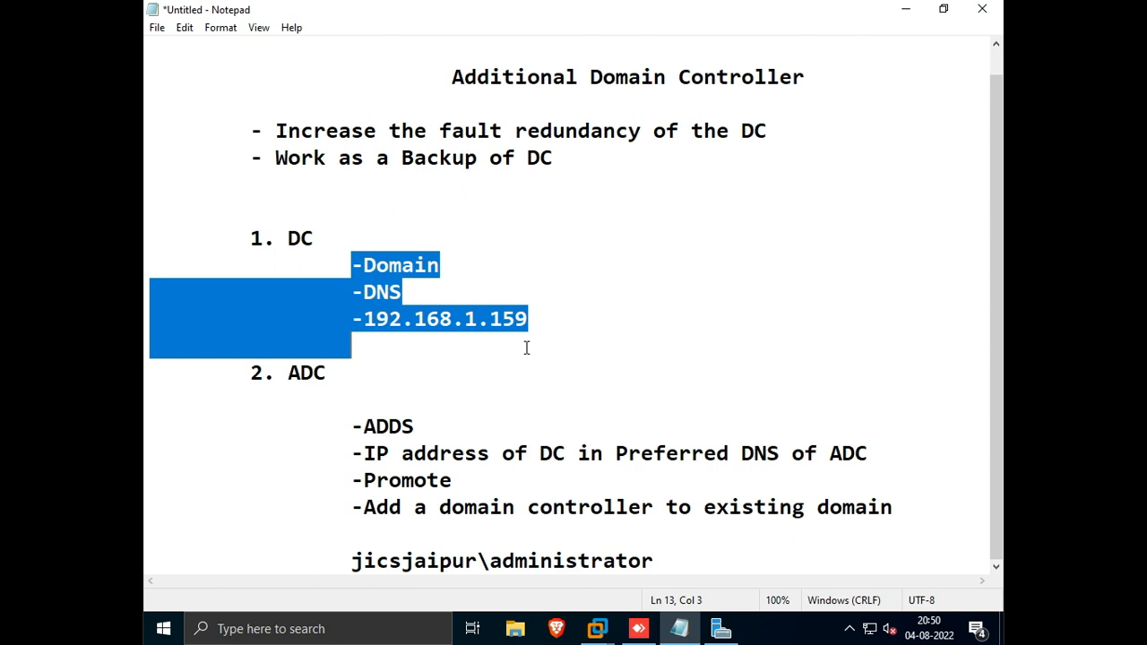
# Step: Minimize the notes, switch to the ADC virtual machine, and start promoting the server to a domain controller
pyautogui.click(916, 9)
pyautogui.moveTo(597, 628)
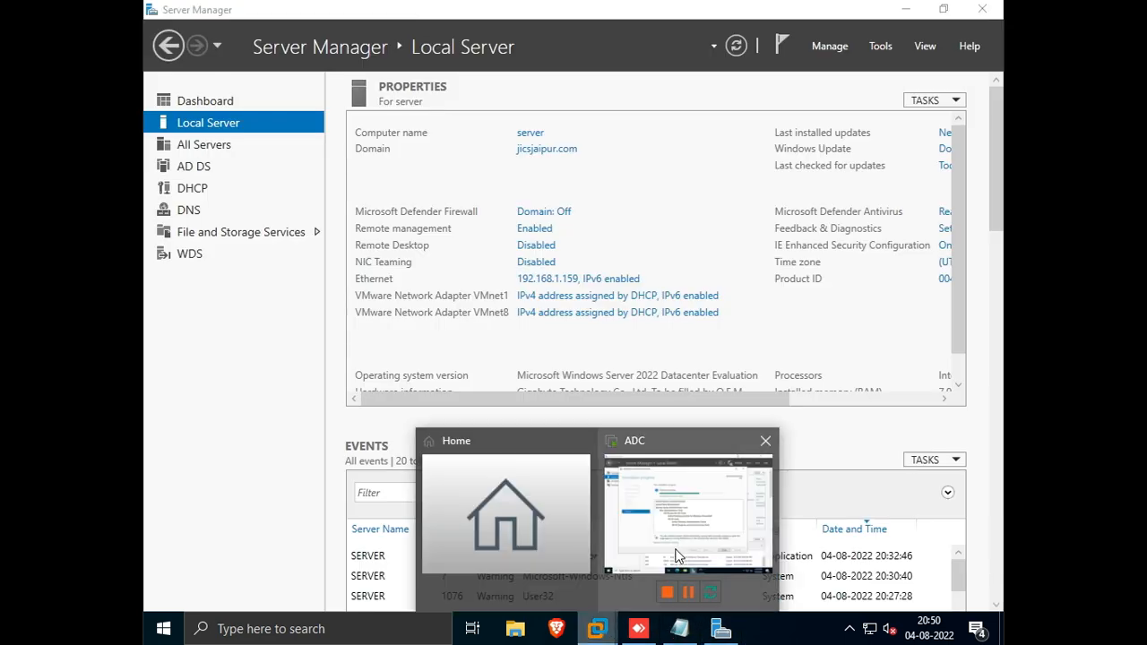
pyautogui.click(677, 556)
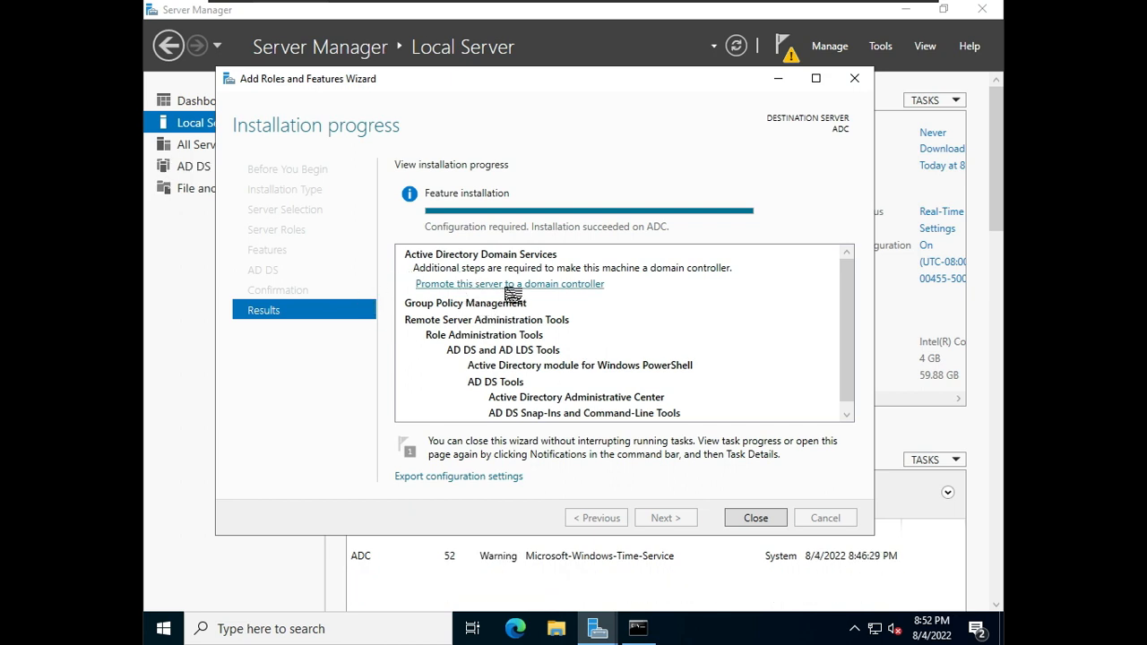
pyautogui.click(506, 285)
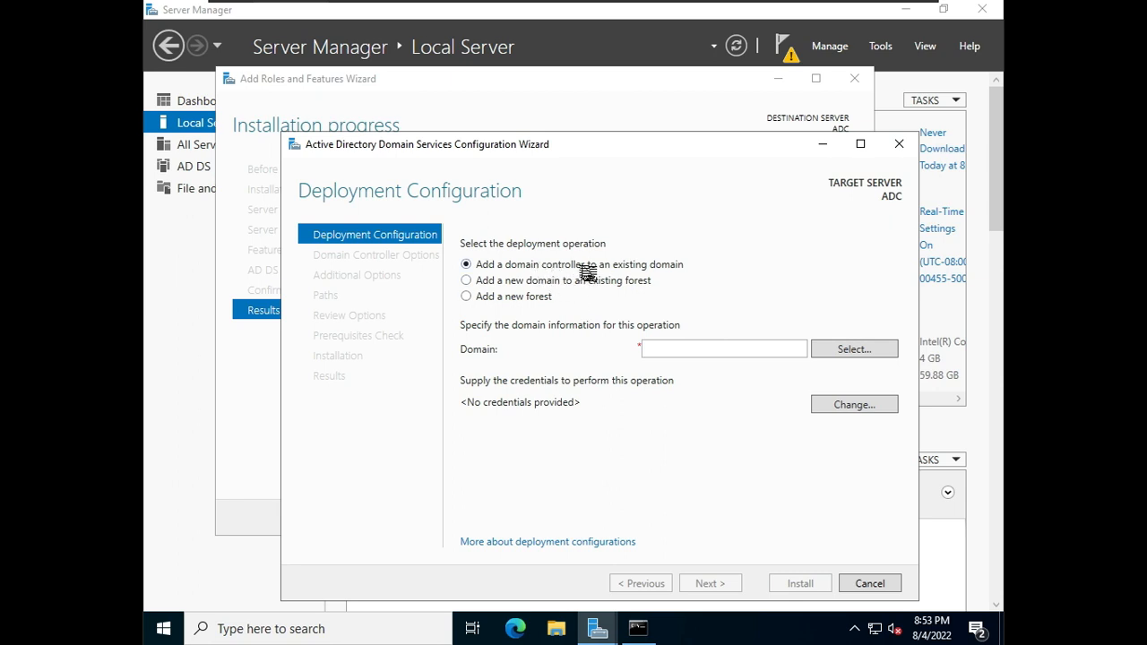
# Step: Enter jicsjaipur.com as the domain for adding a domain controller to an existing domain
pyautogui.click(679, 349)
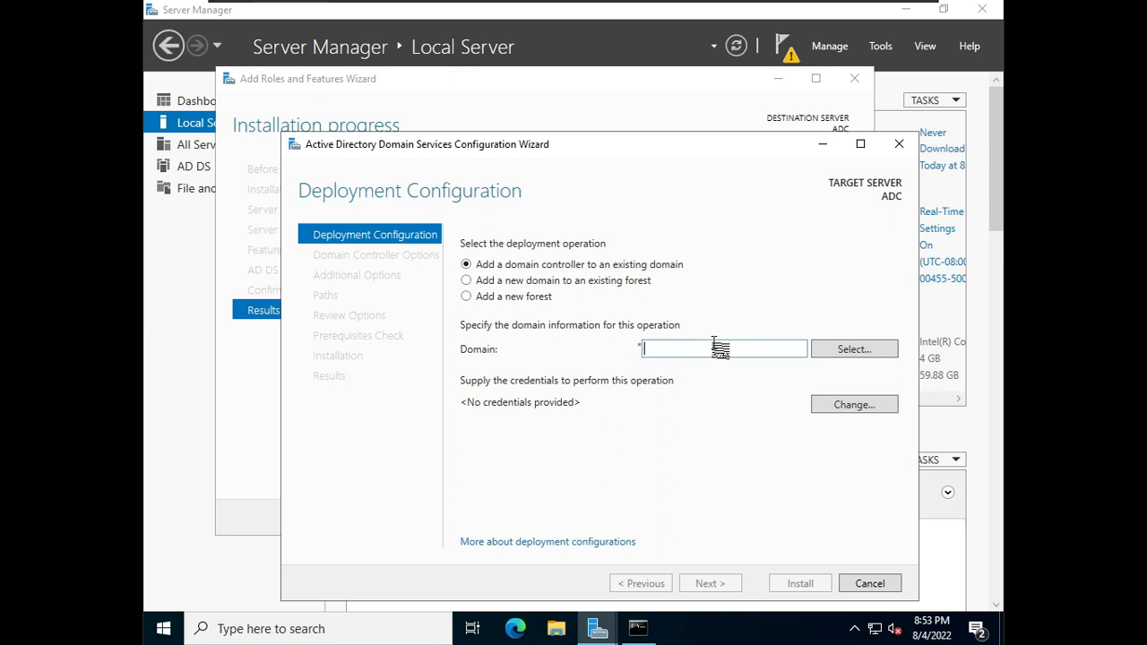
pyautogui.write('jicsjaipur.com')
# Step: Supply deployment credentials as jicsjaipur\administrator with the account password
pyautogui.click(877, 355)
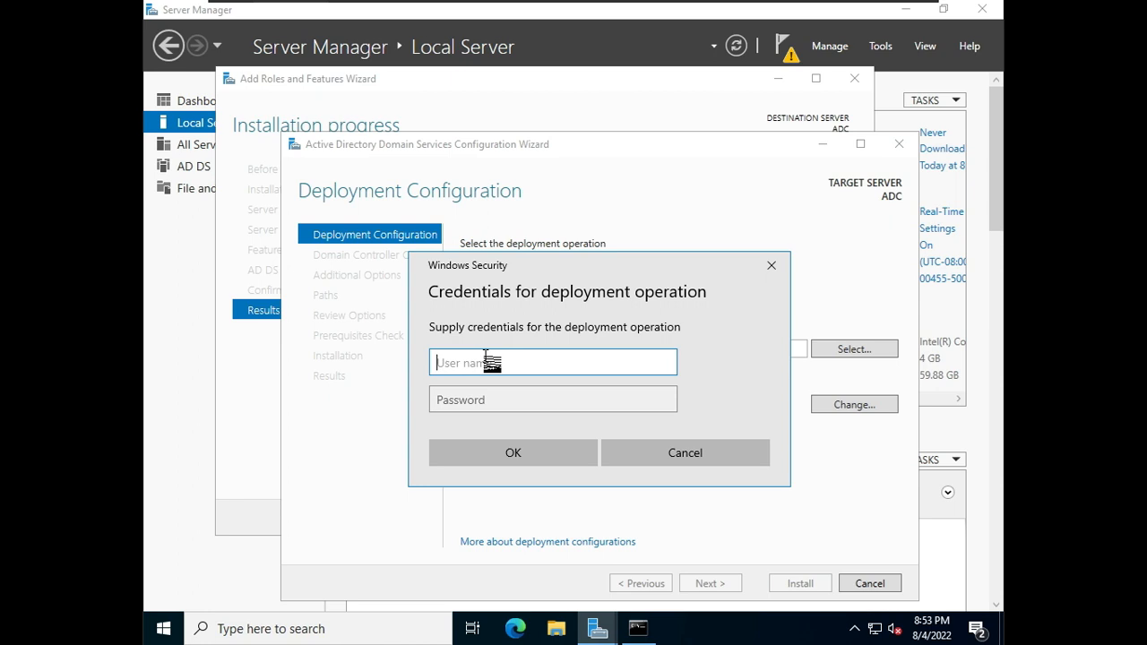
pyautogui.write('administrator')
pyautogui.press('Tab')
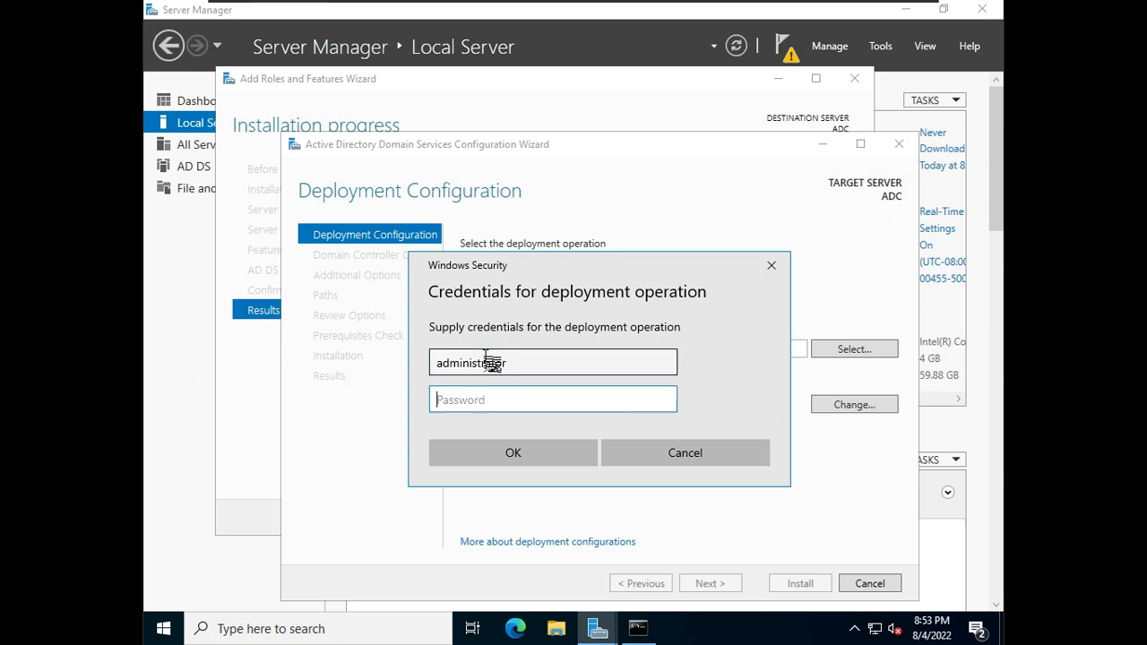
pyautogui.write('Pa')
pyautogui.click(511, 363)
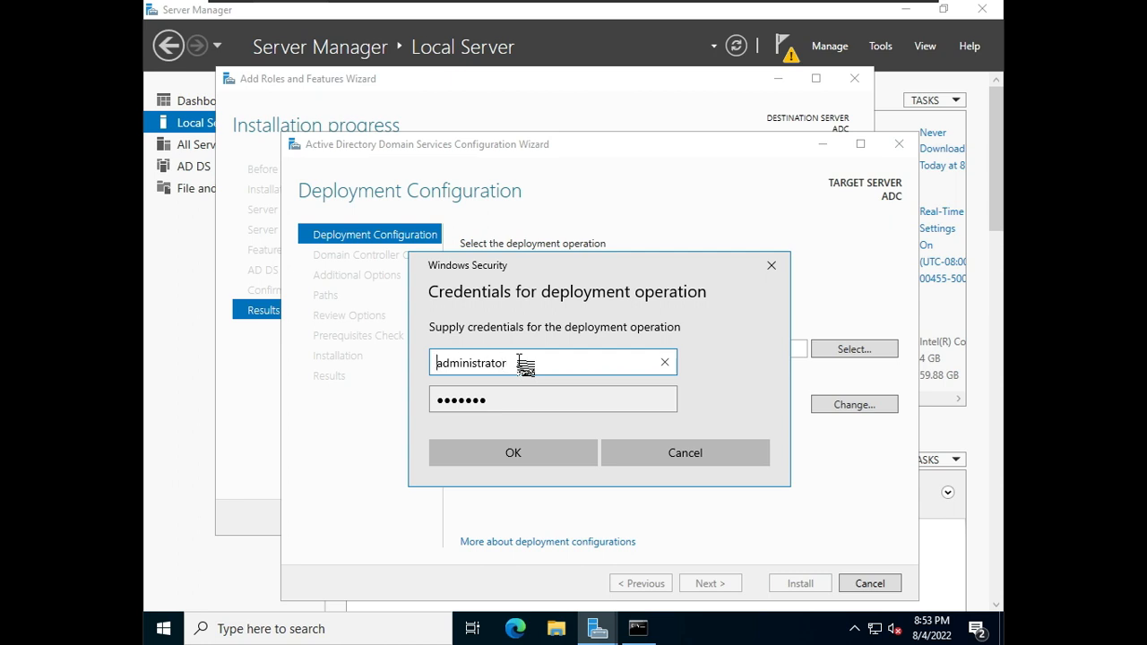
pyautogui.write('jicsjaipur')
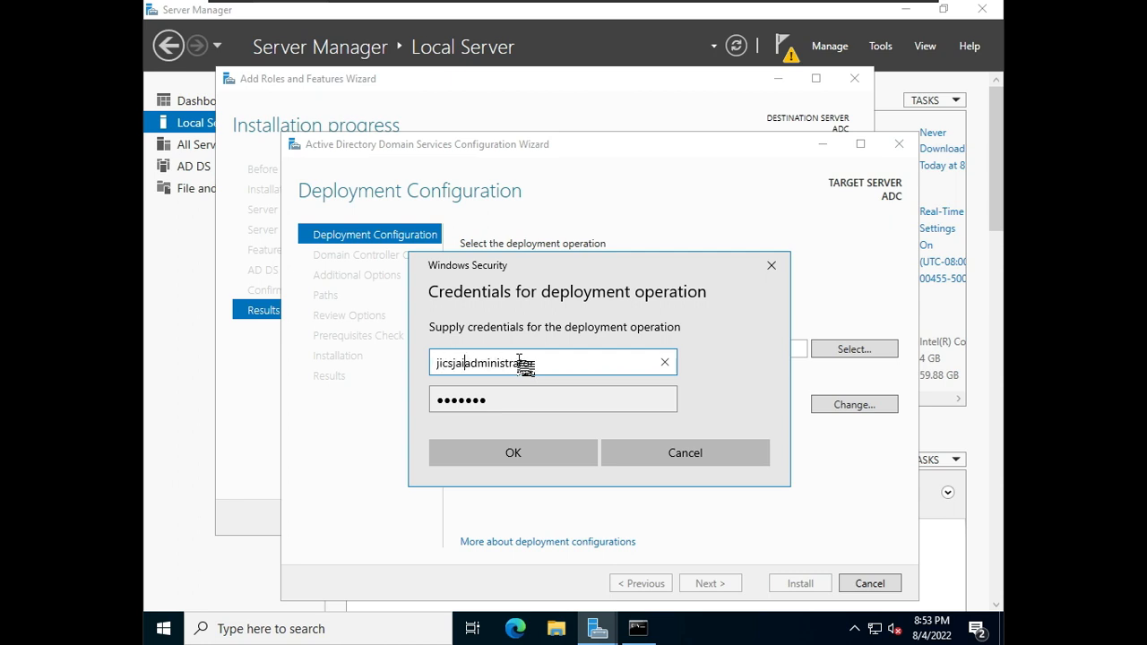
pyautogui.write('\\')
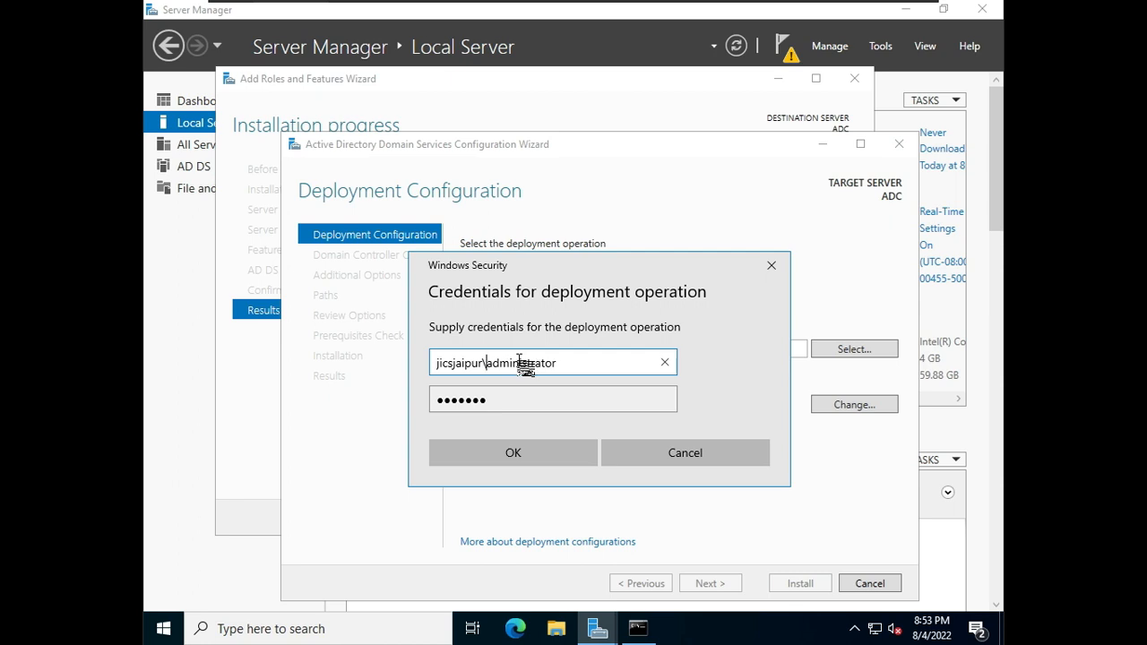
pyautogui.click(536, 457)
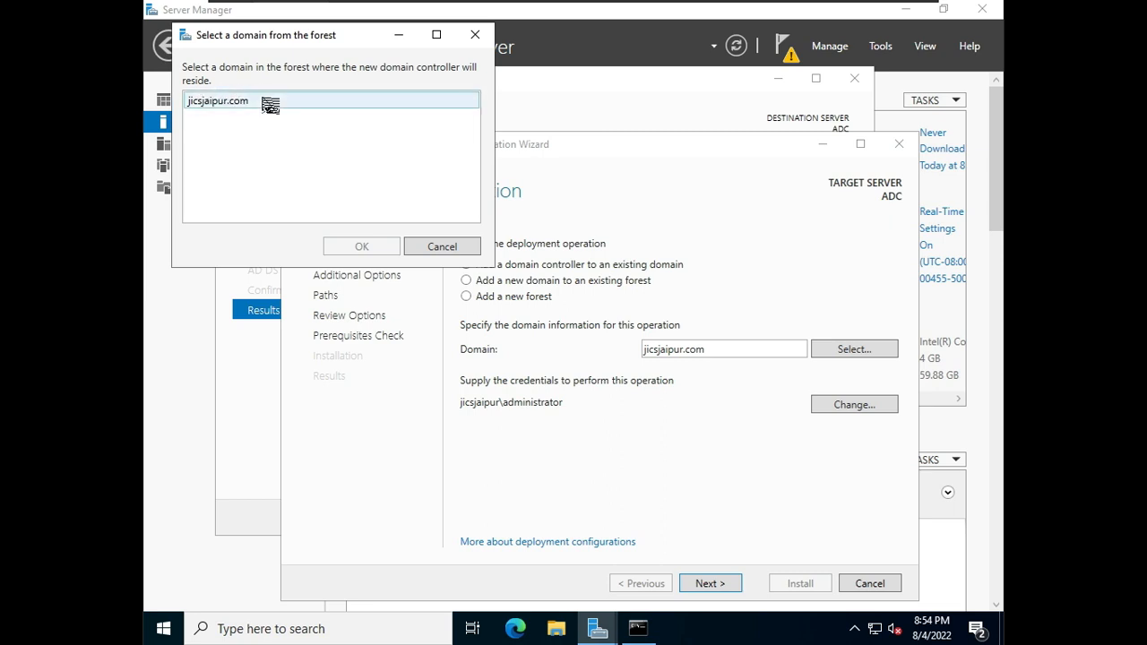
# Step: Select jicsjaipur.com as the forest domain and continue to the domain controller options
pyautogui.click(224, 104)
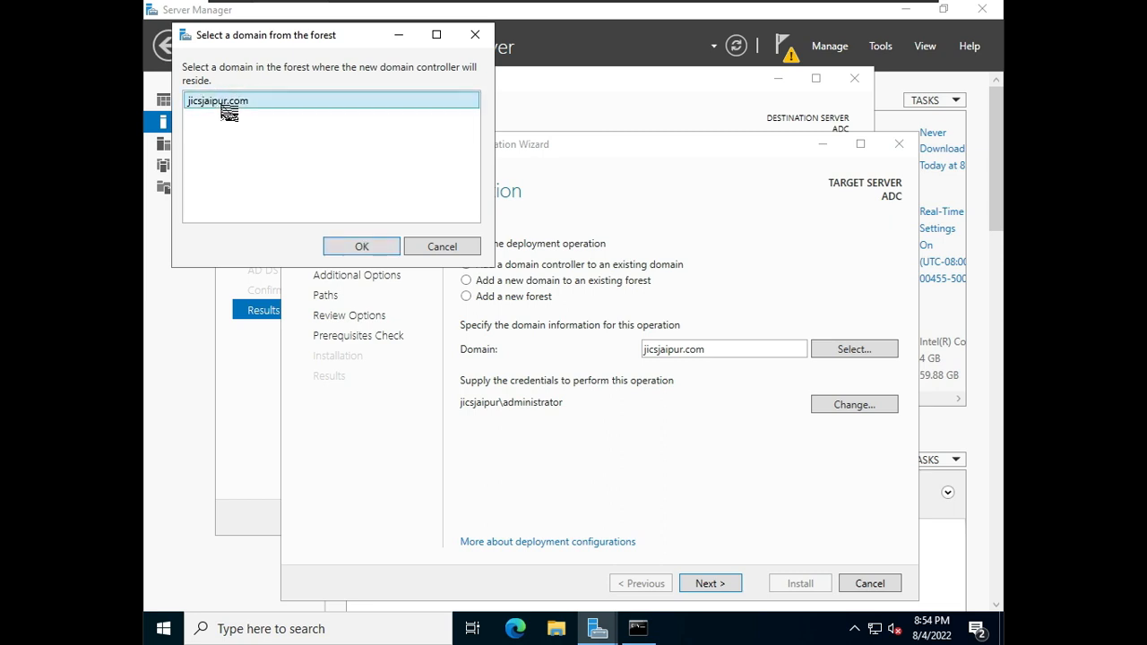
pyautogui.click(380, 252)
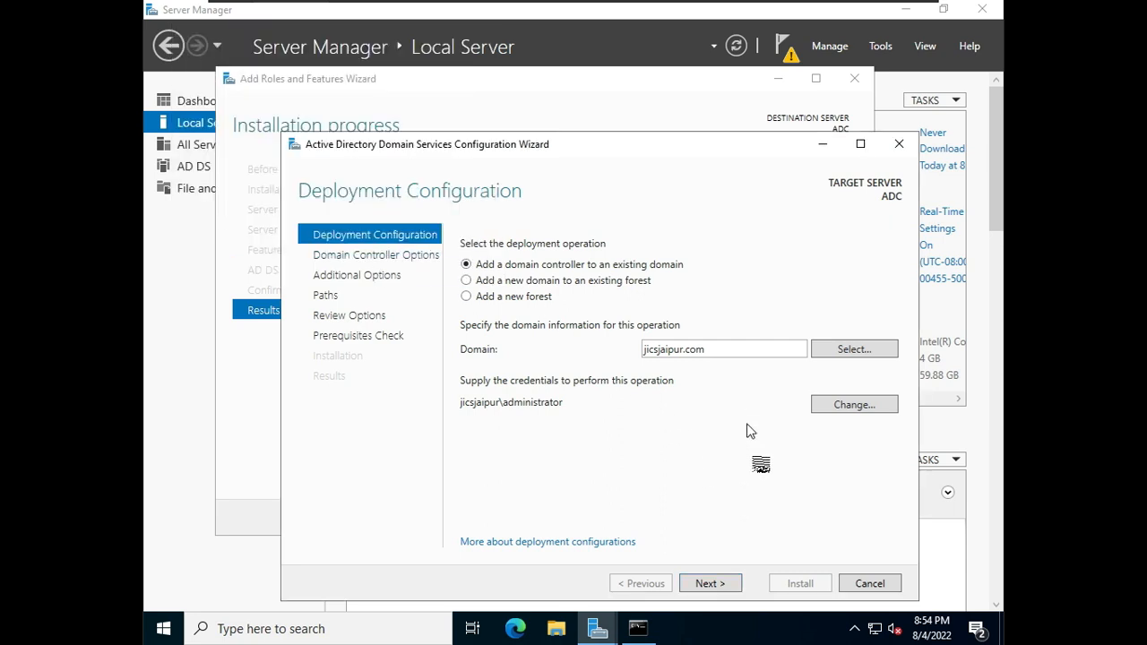
pyautogui.click(708, 584)
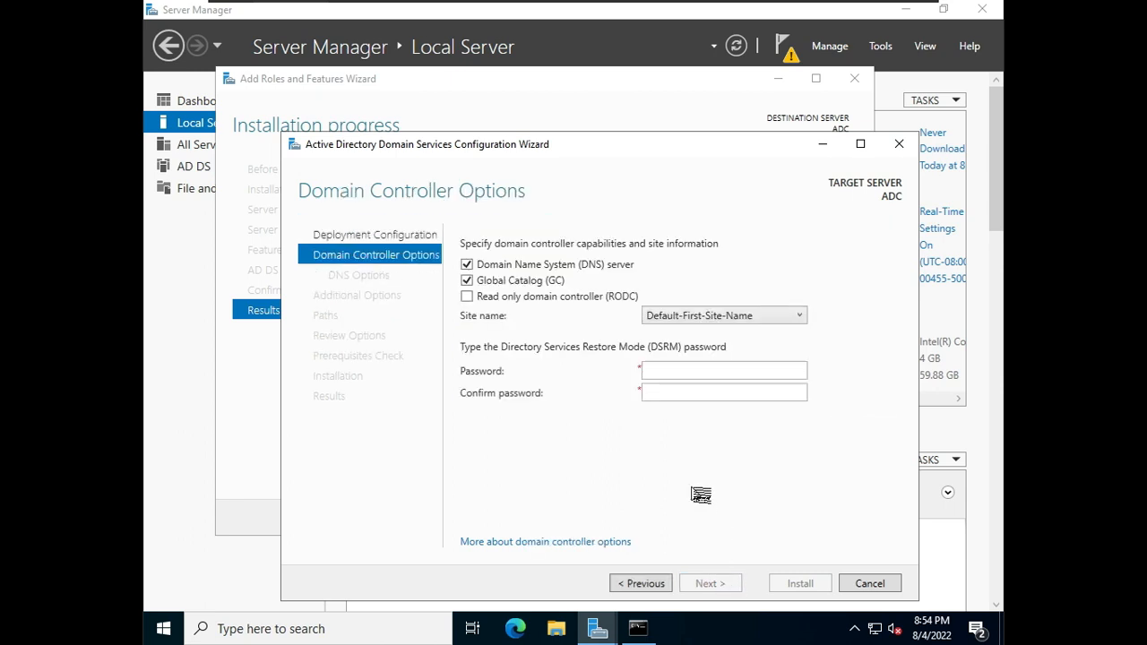
# Step: Enter and confirm the Directory Services Restore Mode password, then continue
pyautogui.click(719, 371)
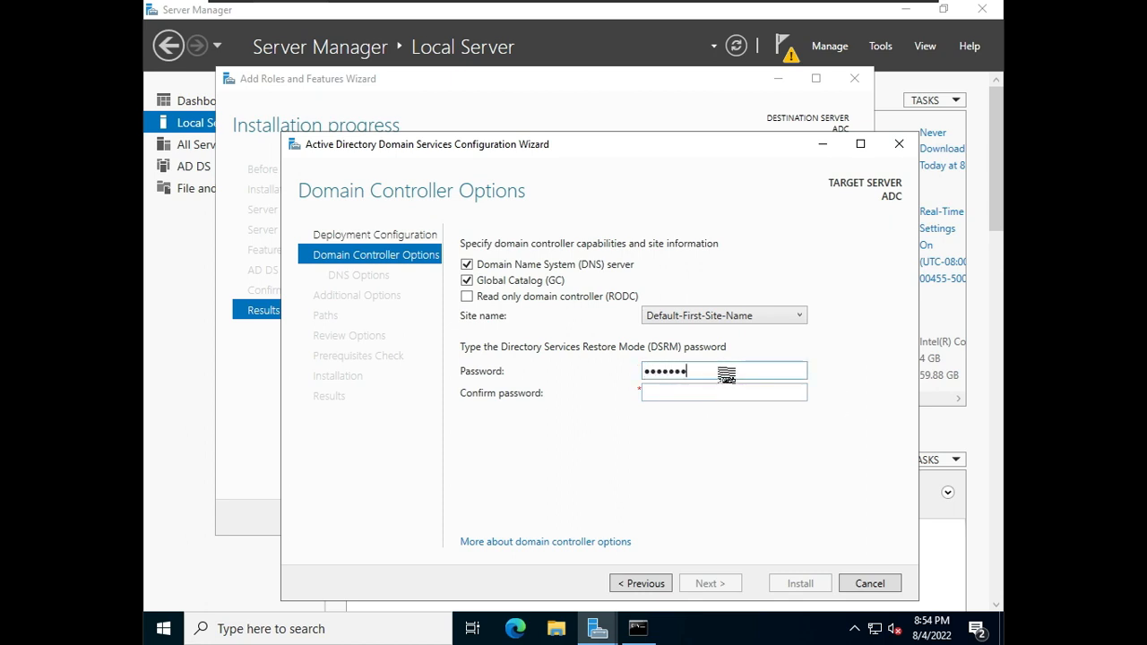
pyautogui.press('Tab')
pyautogui.write('••••••')
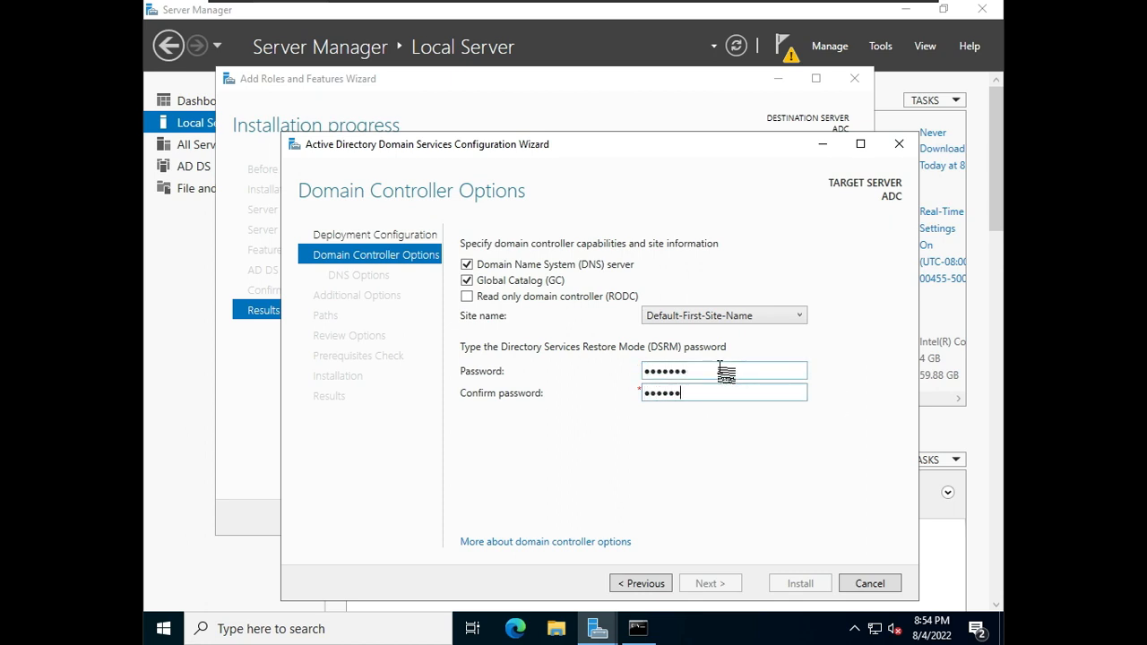
pyautogui.write('•')
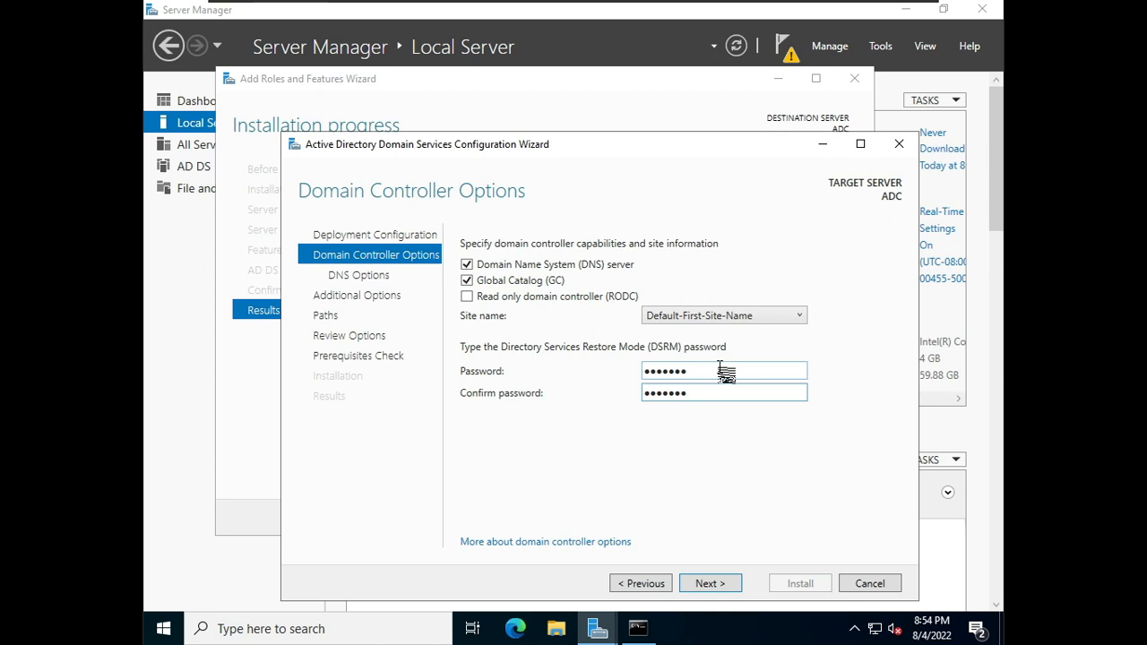
pyautogui.click(710, 583)
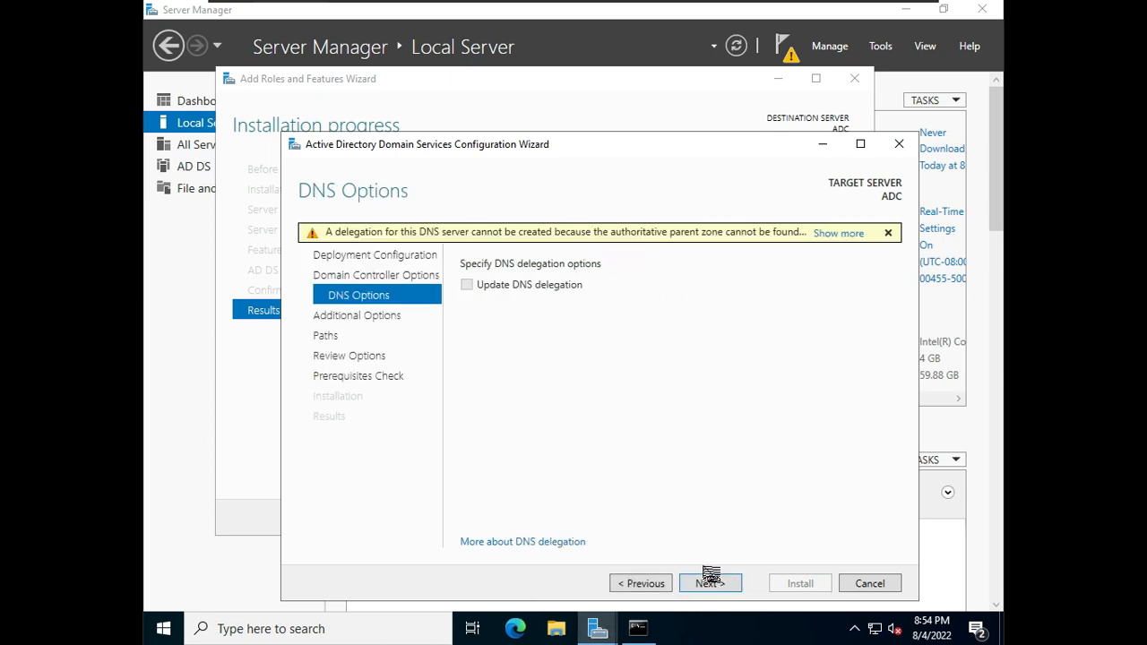
# Step: Pass the DNS options and set replication to come from server.jicsjaipur.com, then continue
pyautogui.click(716, 584)
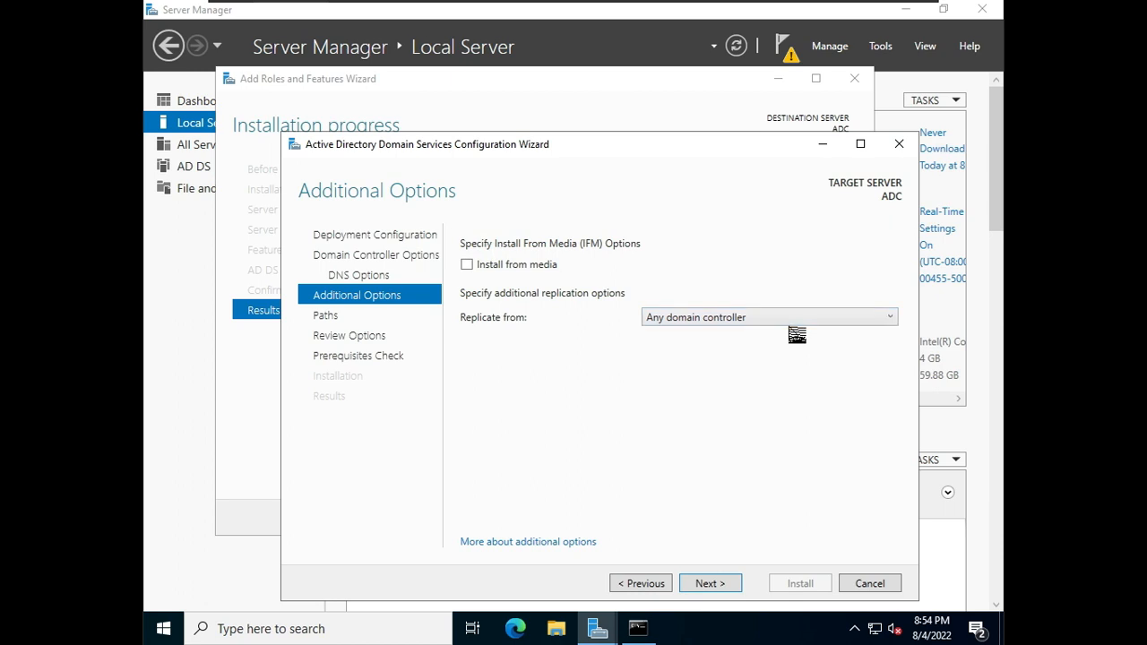
pyautogui.click(794, 319)
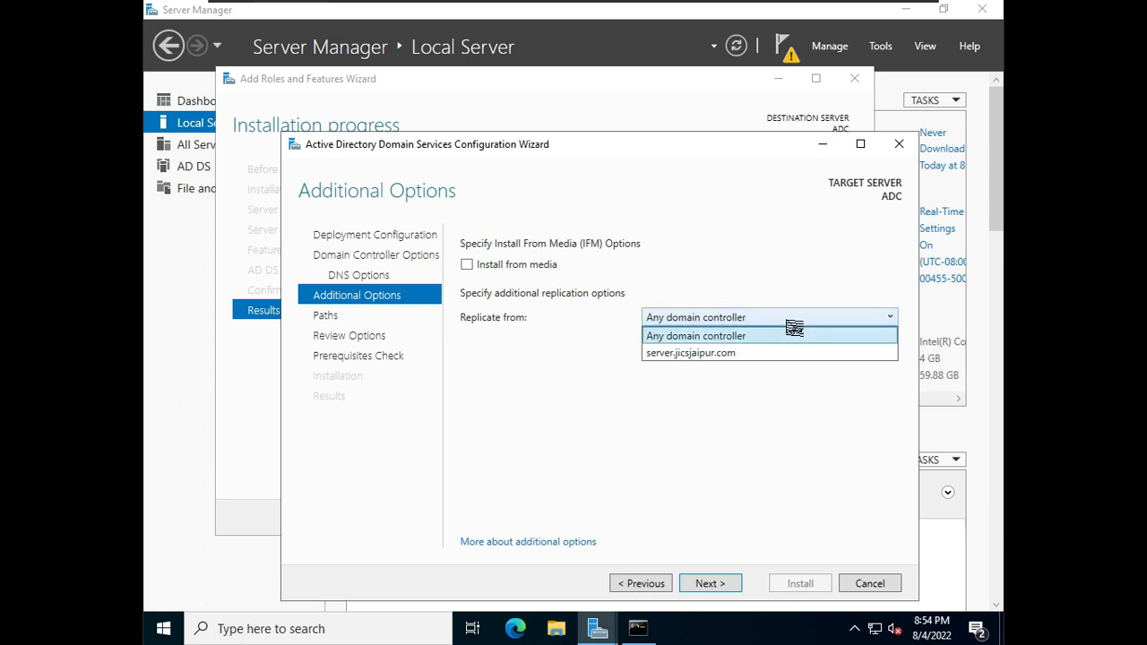
pyautogui.click(747, 356)
pyautogui.click(726, 586)
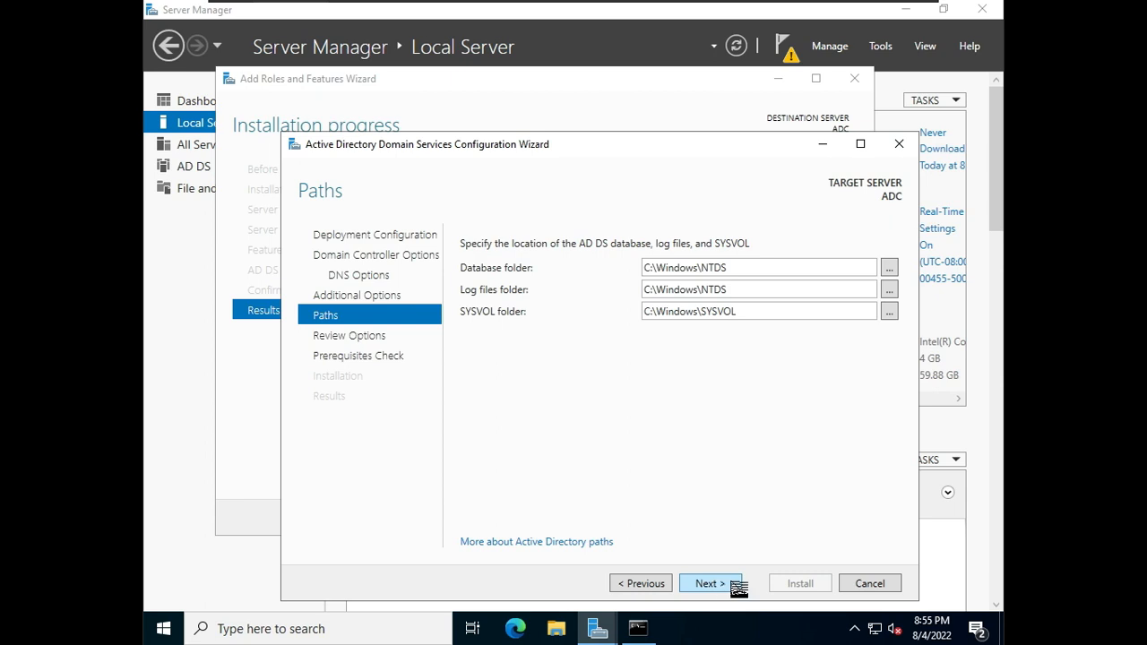
# Step: Keep the default database, log and SYSVOL paths and review the selected options before continuing
pyautogui.click(738, 588)
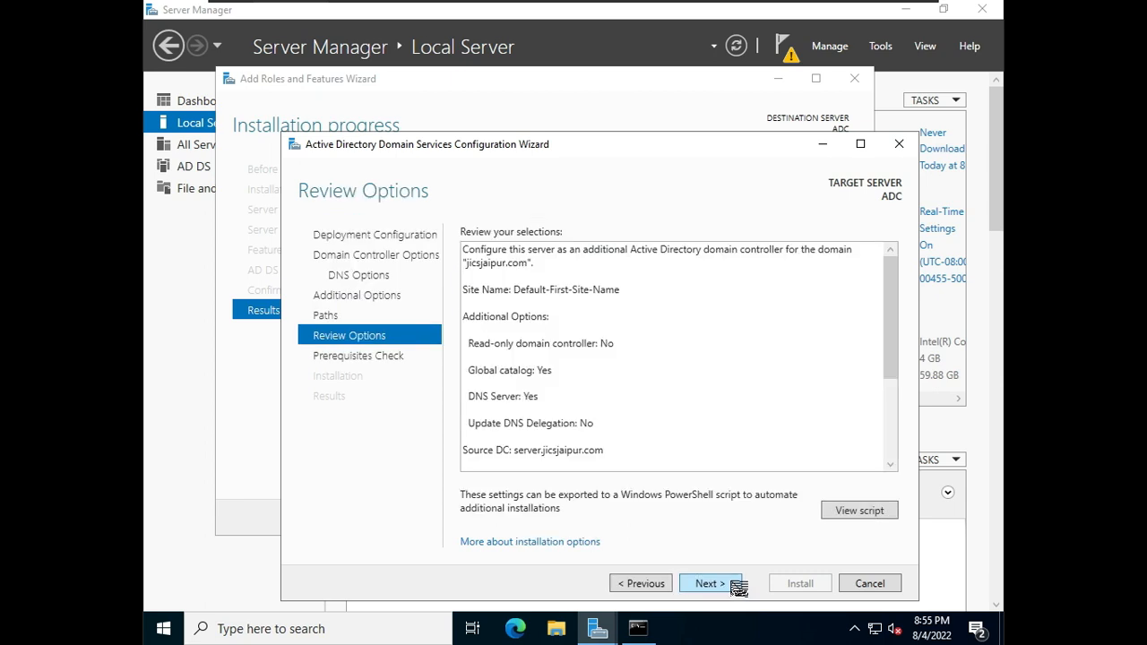
pyautogui.scroll(-3, 660, 379)
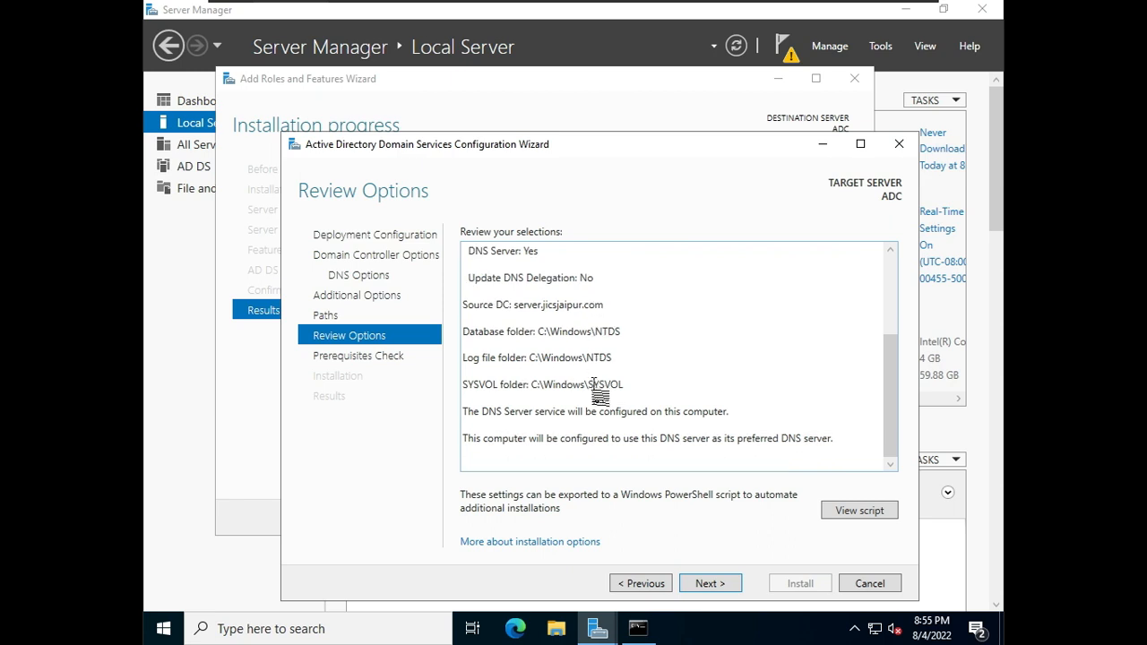
pyautogui.scroll(5, 598, 395)
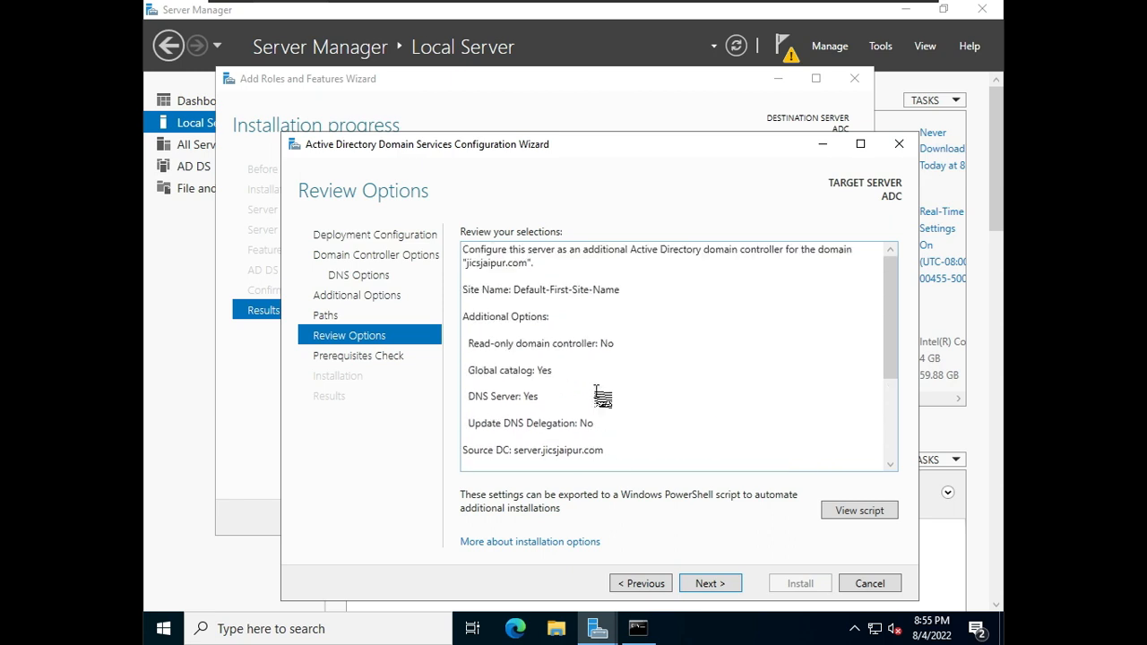
pyautogui.click(710, 584)
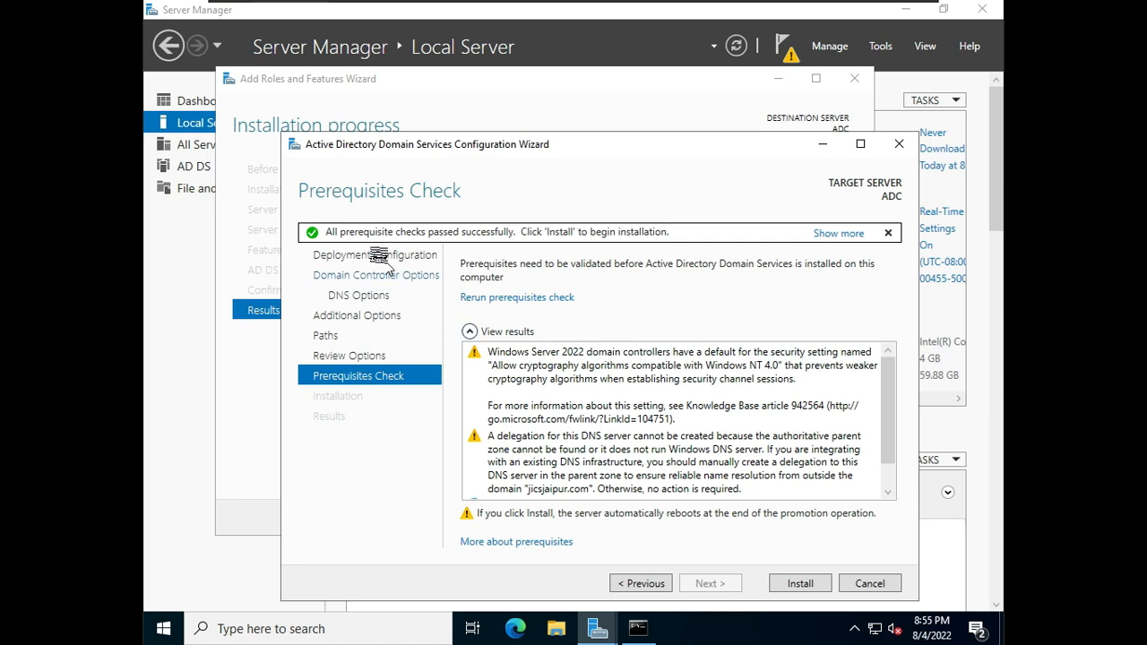
# Step: Install the domain controller promotion, then close the sign-out notice and both wizards
pyautogui.click(797, 587)
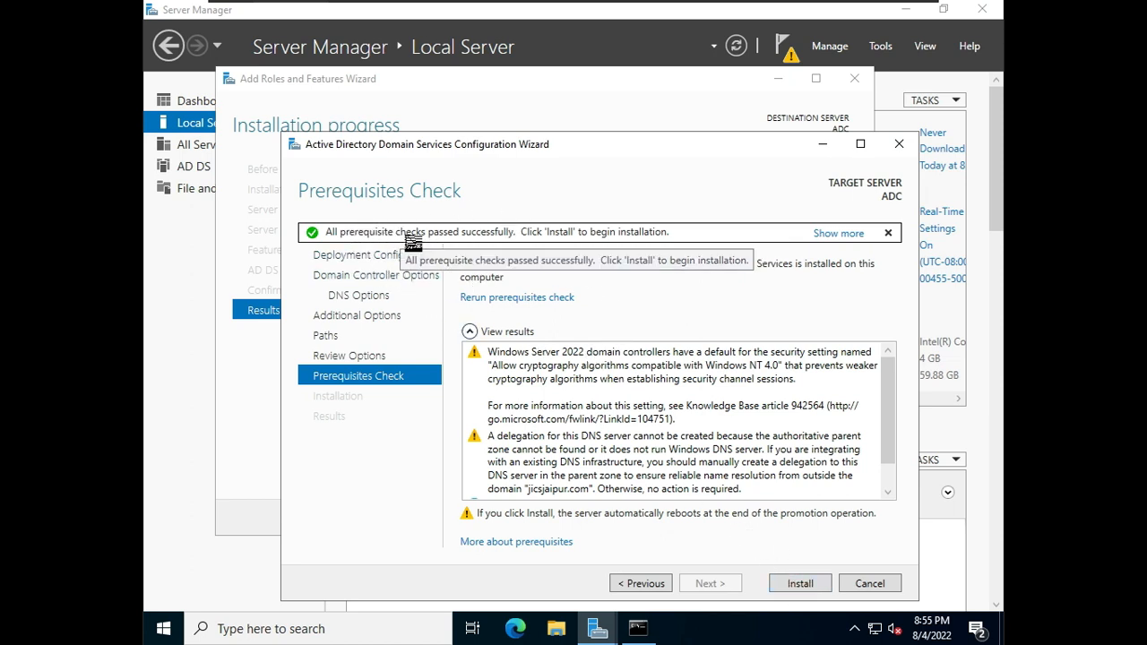
pyautogui.click(790, 581)
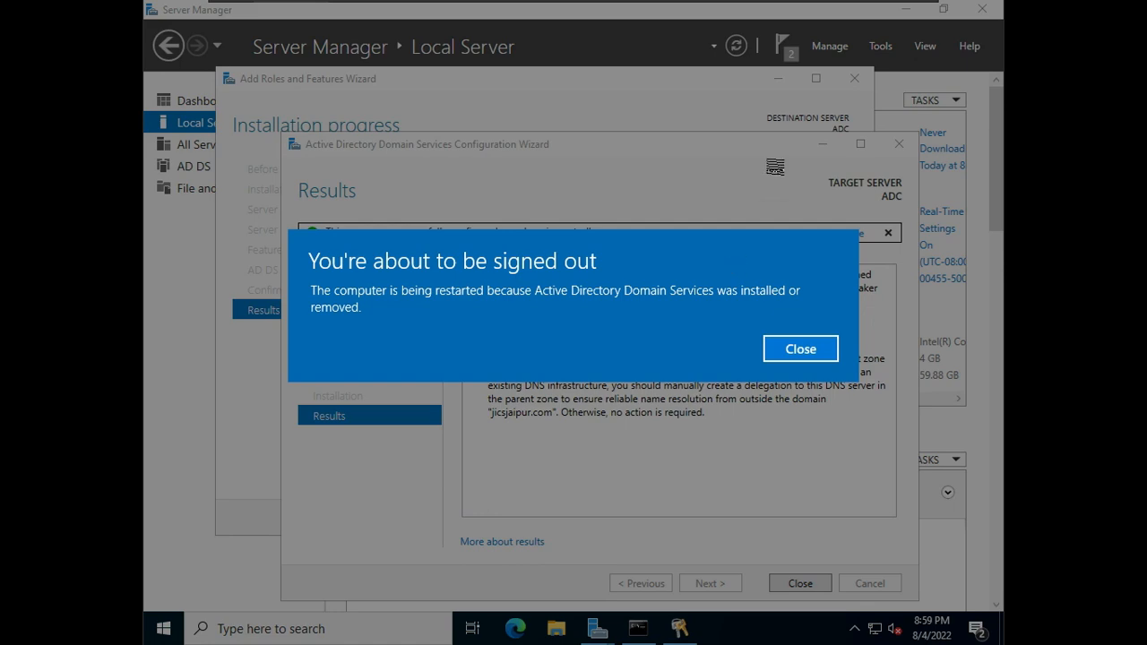
pyautogui.click(831, 358)
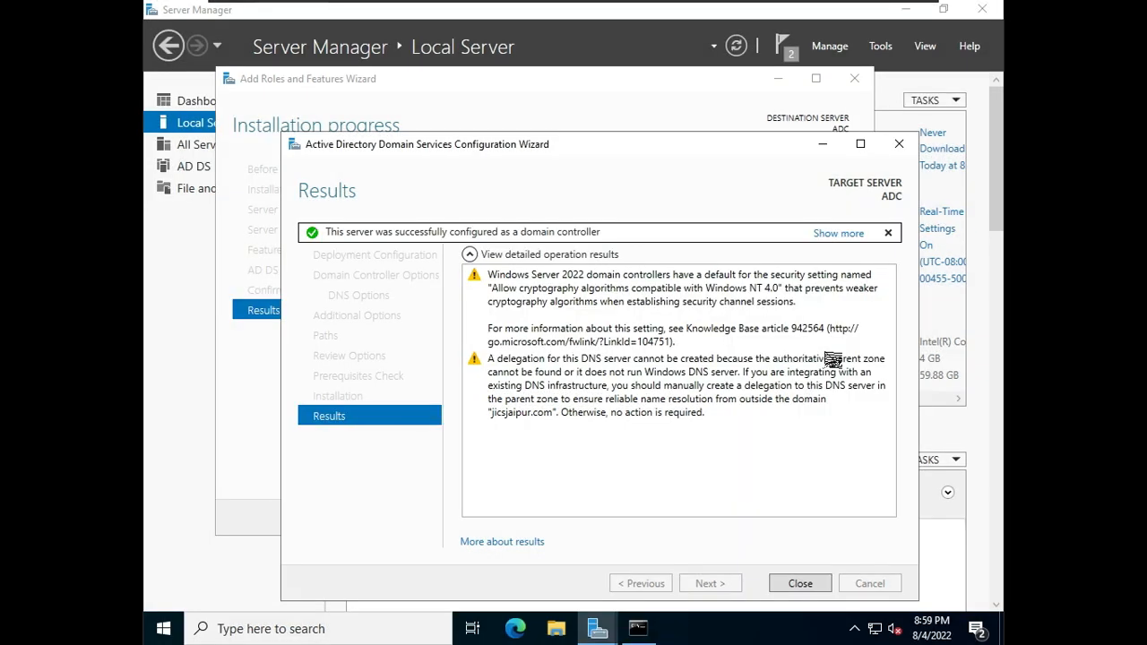
pyautogui.click(800, 584)
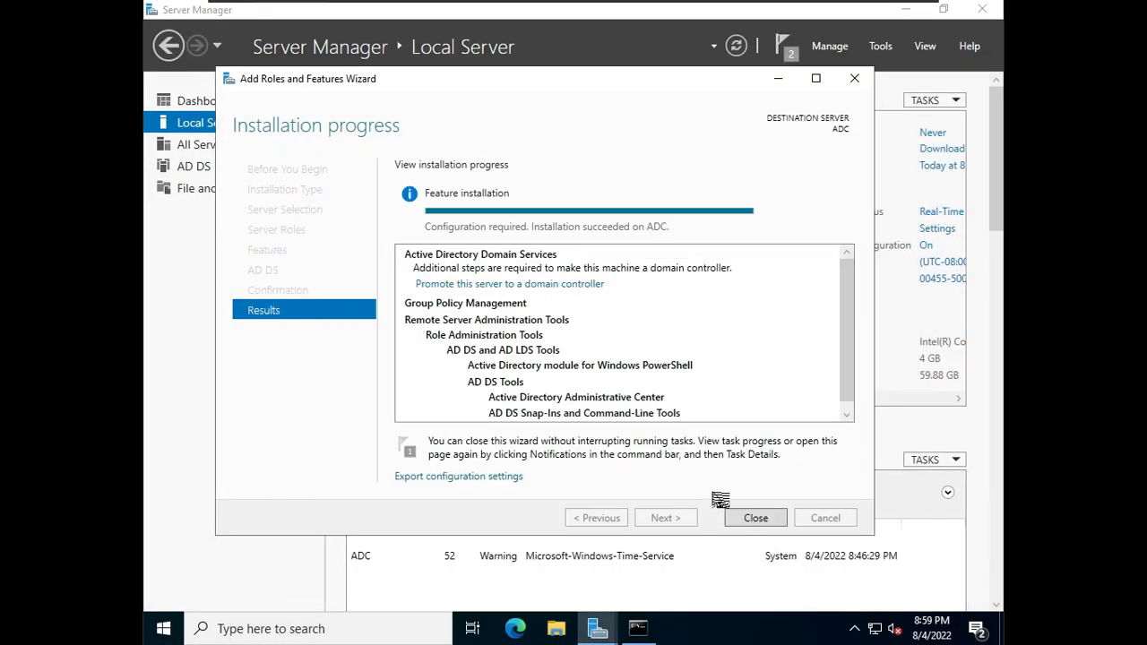
pyautogui.click(757, 520)
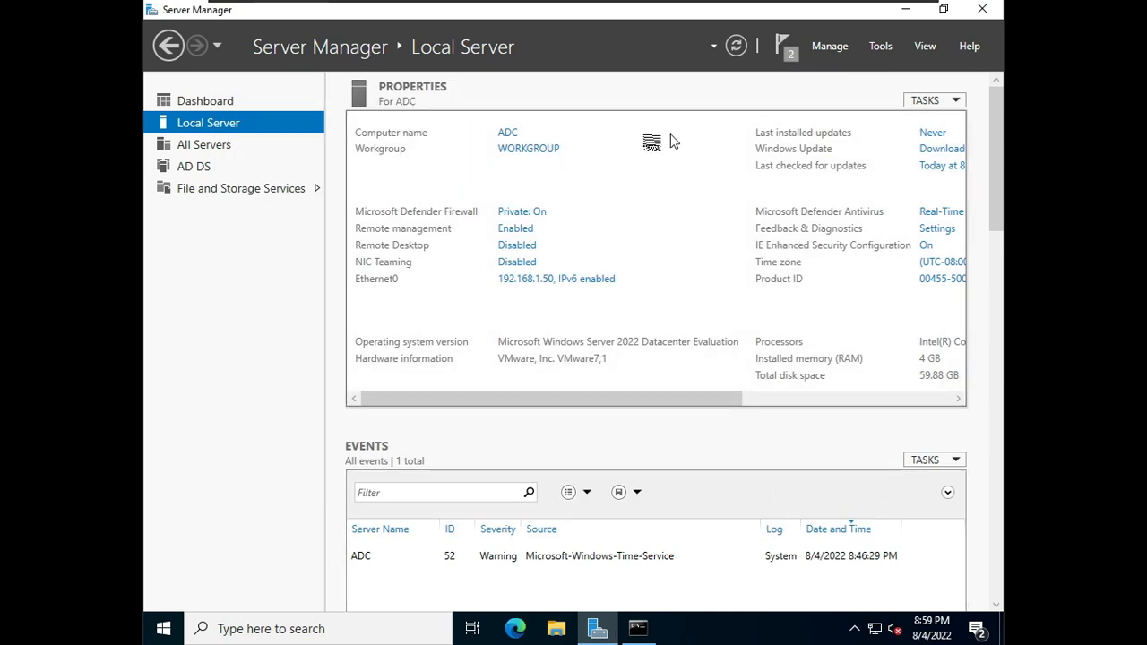
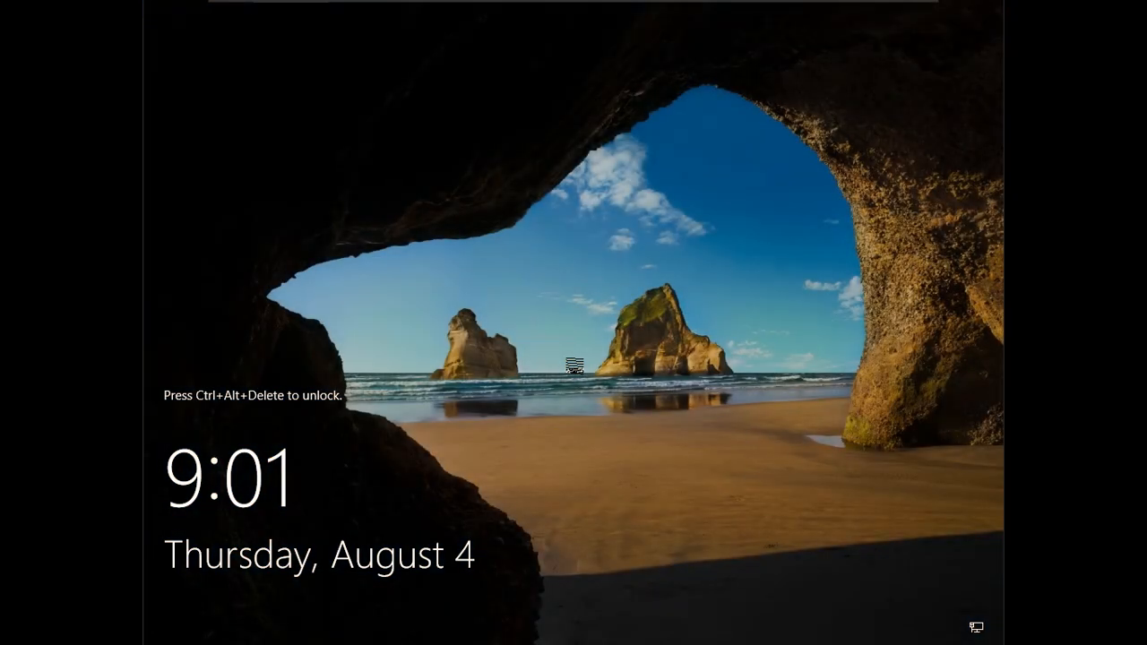
# Step: Unlock the server and sign in as the domain Administrator with the account password
pyautogui.hotkey('ctrl', 'alt', 'Delete')
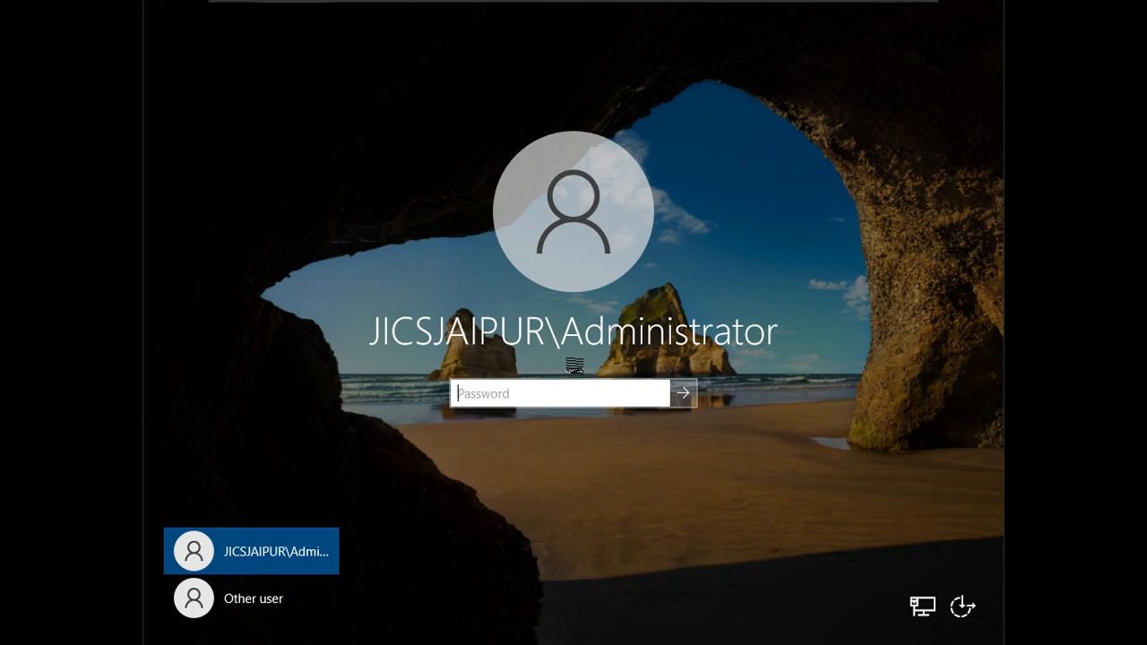
pyautogui.write('•••••••')
pyautogui.press('Return')
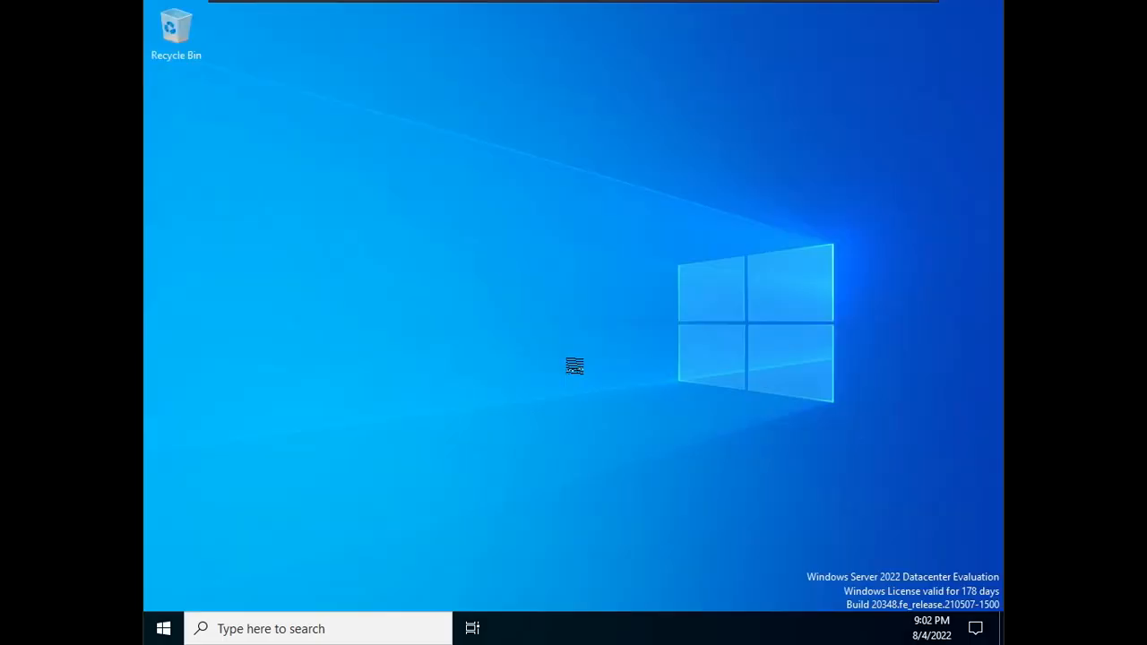
# Step: Open Server Manager, dismiss the Windows Admin Center notice and open the local server's properties
pyautogui.press('super')
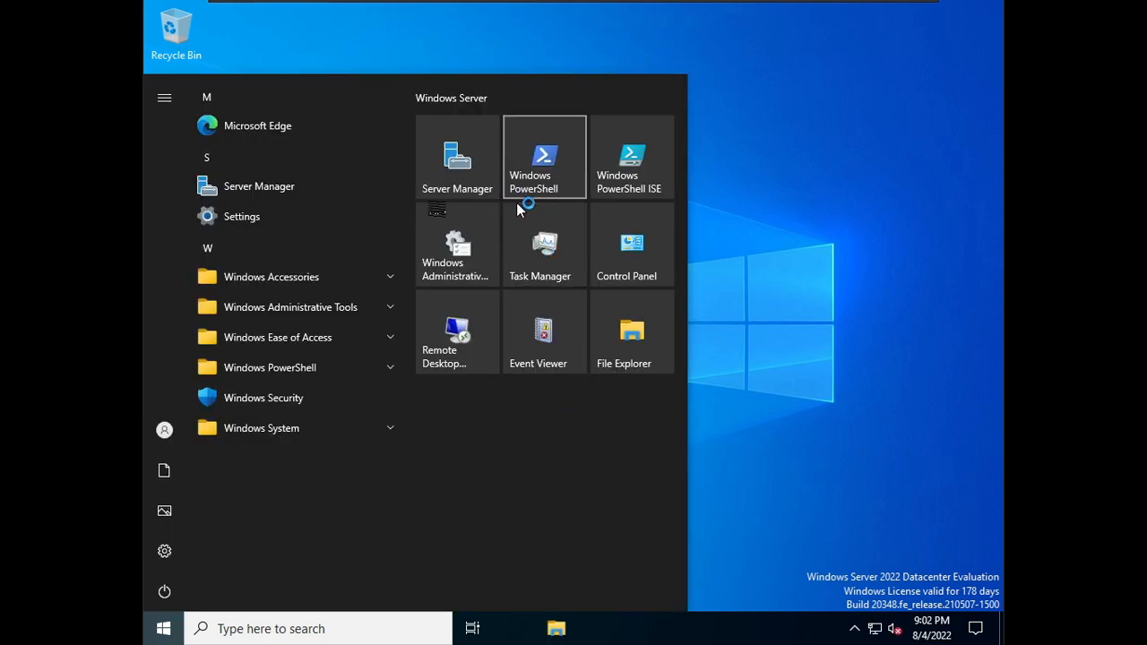
pyautogui.click(795, 185)
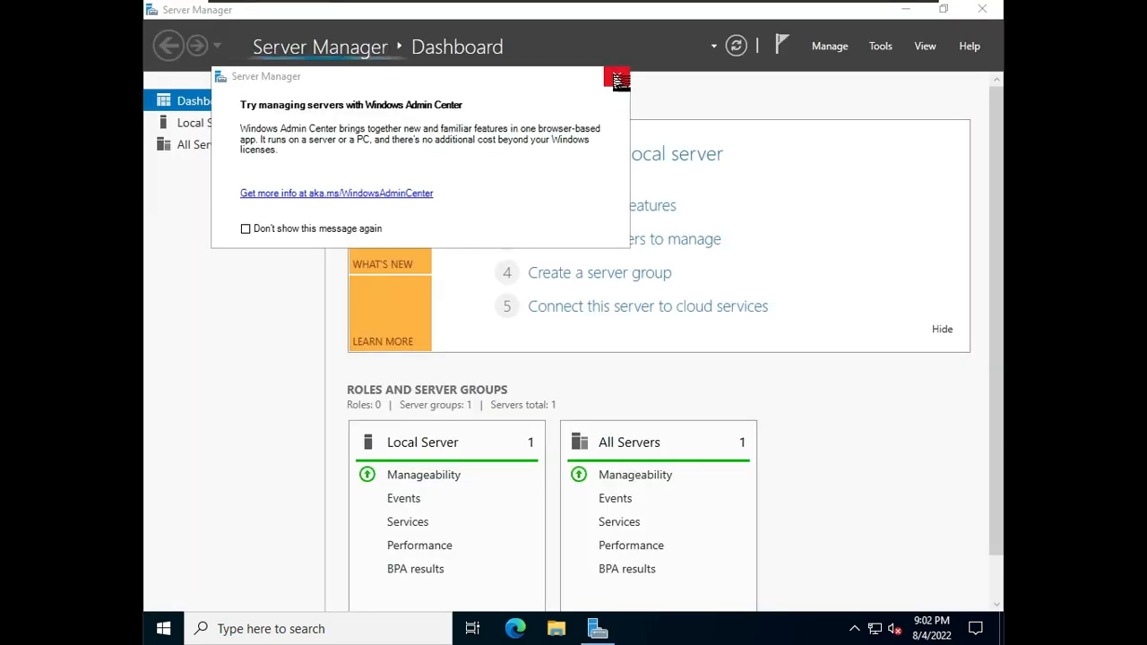
pyautogui.click(616, 77)
pyautogui.click(243, 126)
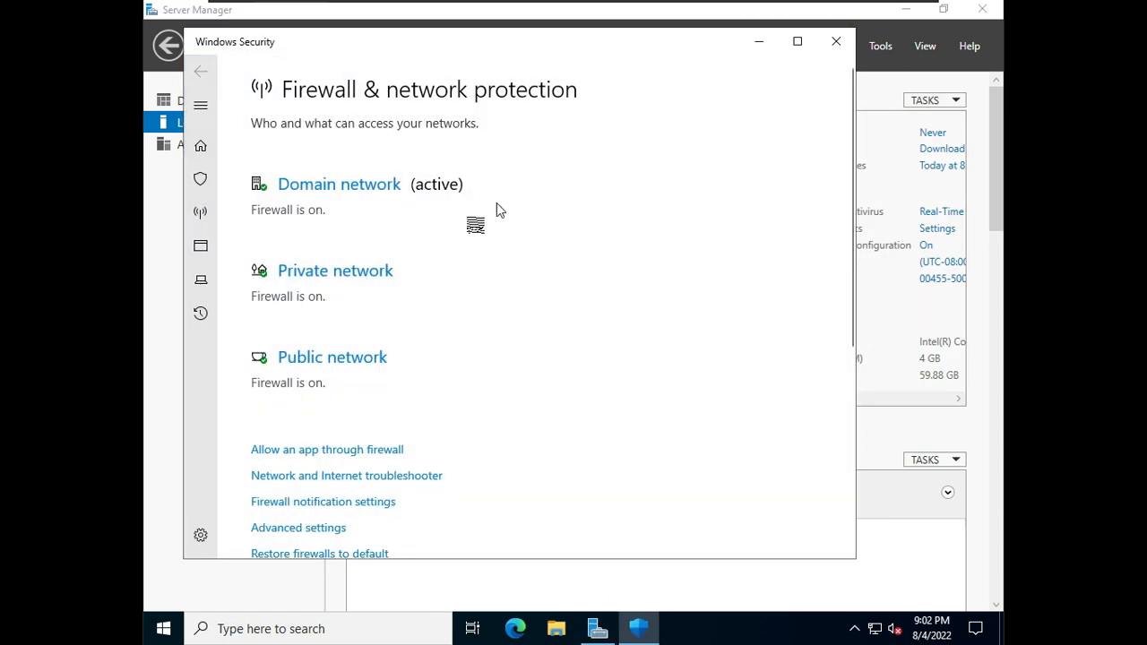
# Step: Turn off Microsoft Defender Firewall for the domain network and return to the network overview
pyautogui.click(392, 185)
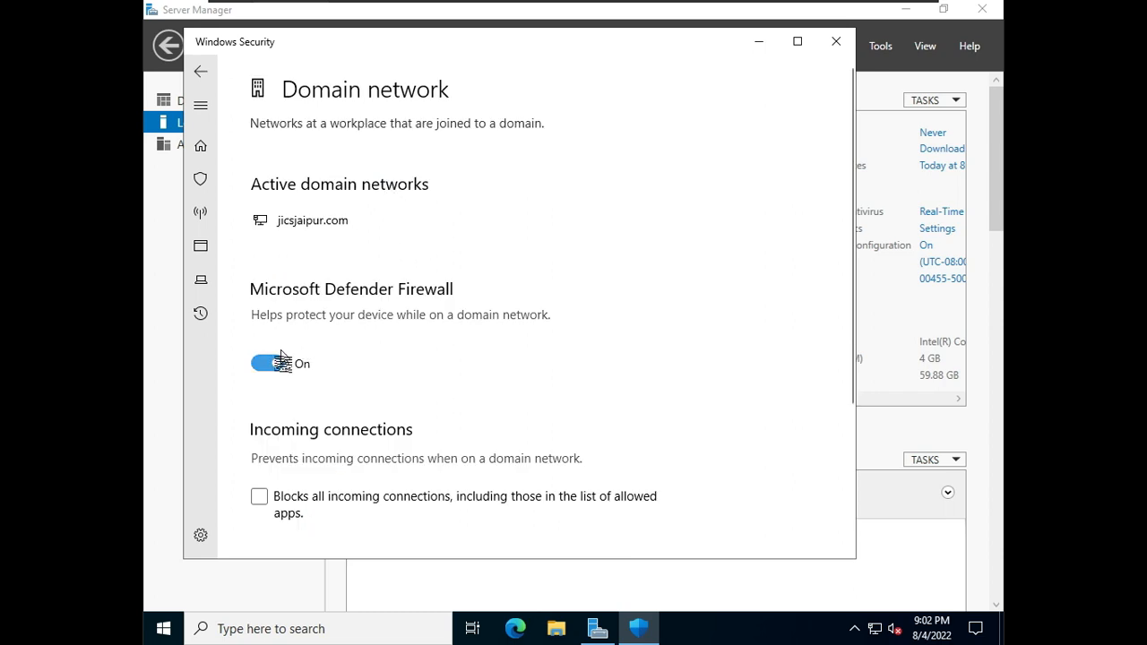
pyautogui.click(268, 364)
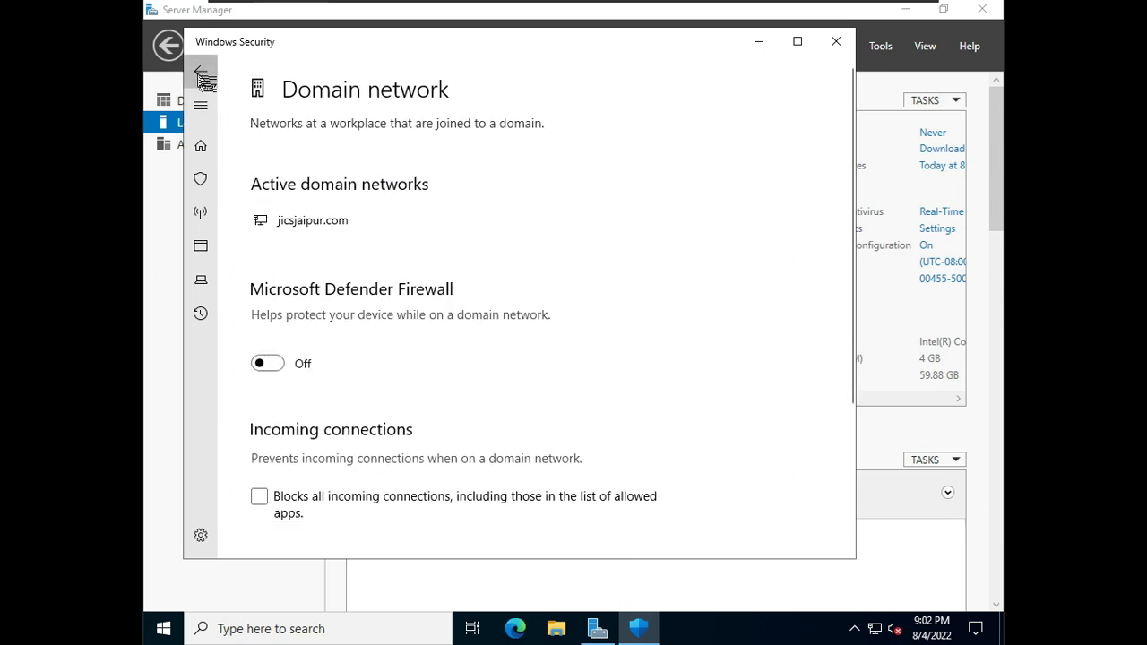
pyautogui.click(200, 71)
# Step: Turn off Microsoft Defender Firewall for the private network and return to the network overview
pyautogui.click(356, 335)
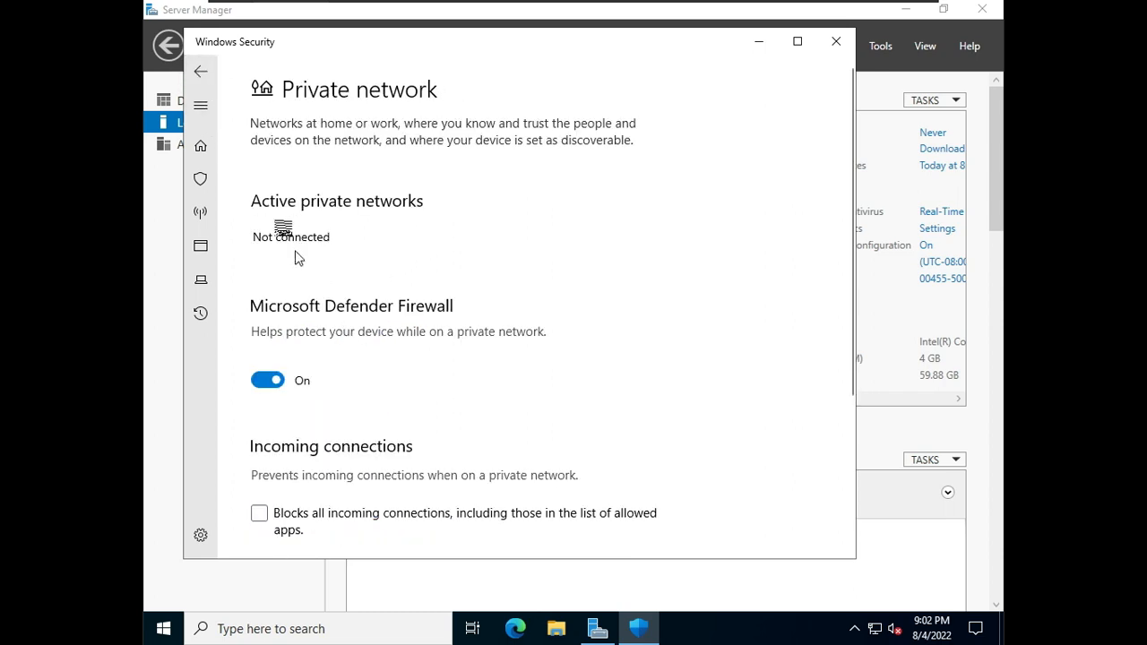
pyautogui.click(269, 380)
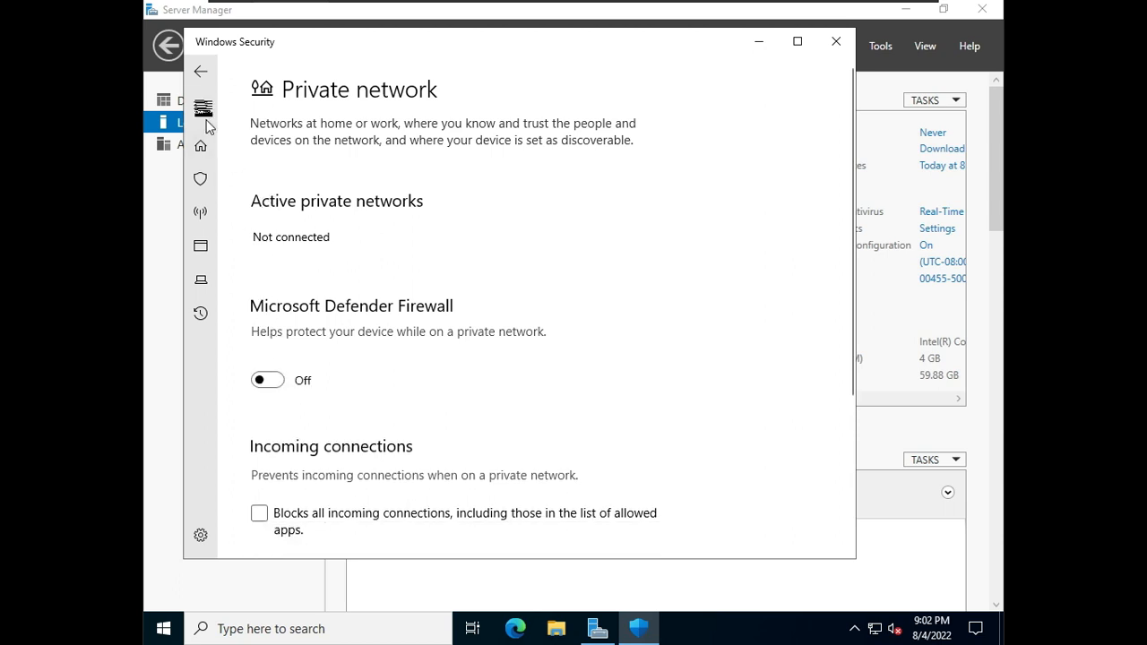
pyautogui.click(201, 74)
# Step: Turn off Microsoft Defender Firewall for the public network, then close Windows Security
pyautogui.scroll(-5, 389, 358)
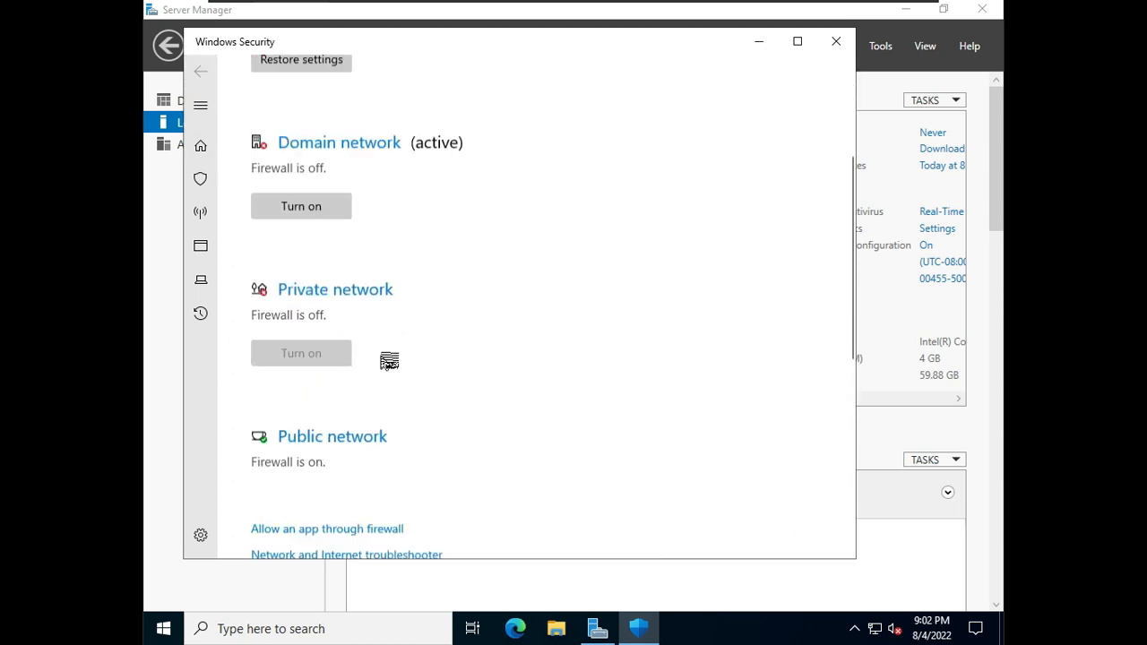
pyautogui.click(344, 304)
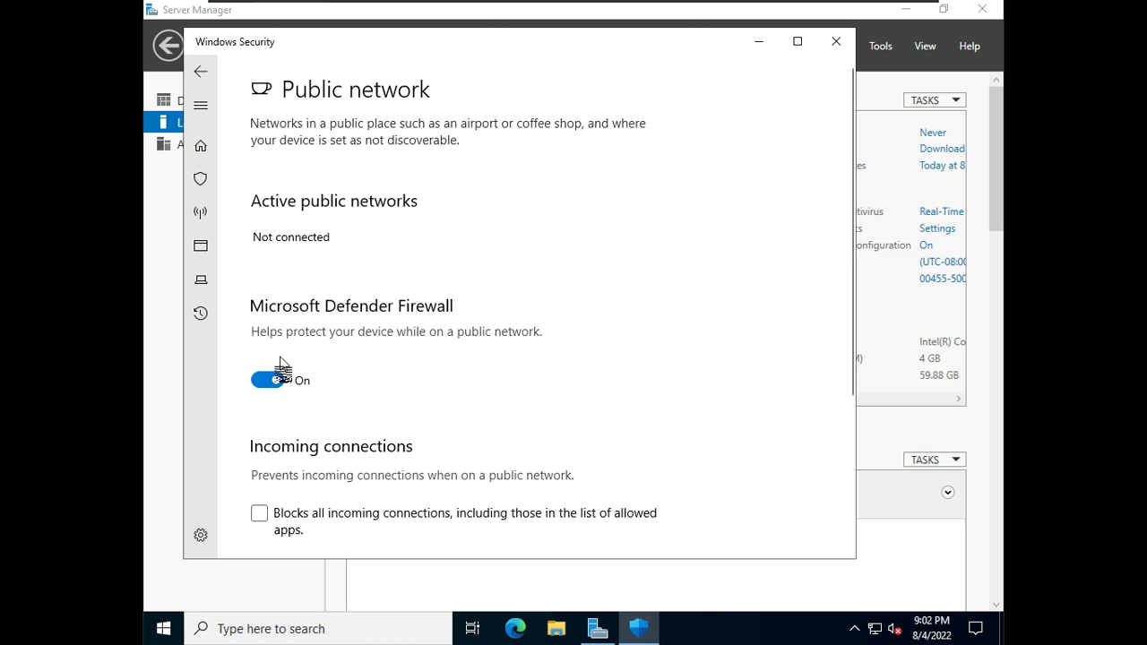
pyautogui.click(269, 380)
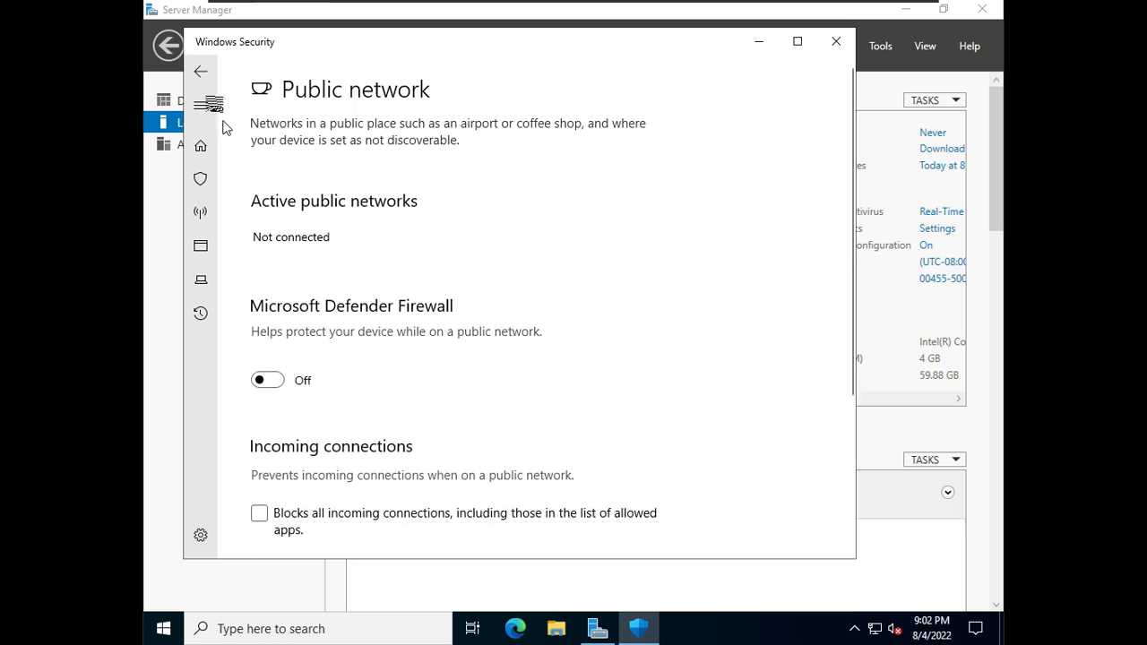
pyautogui.click(201, 72)
pyautogui.click(836, 41)
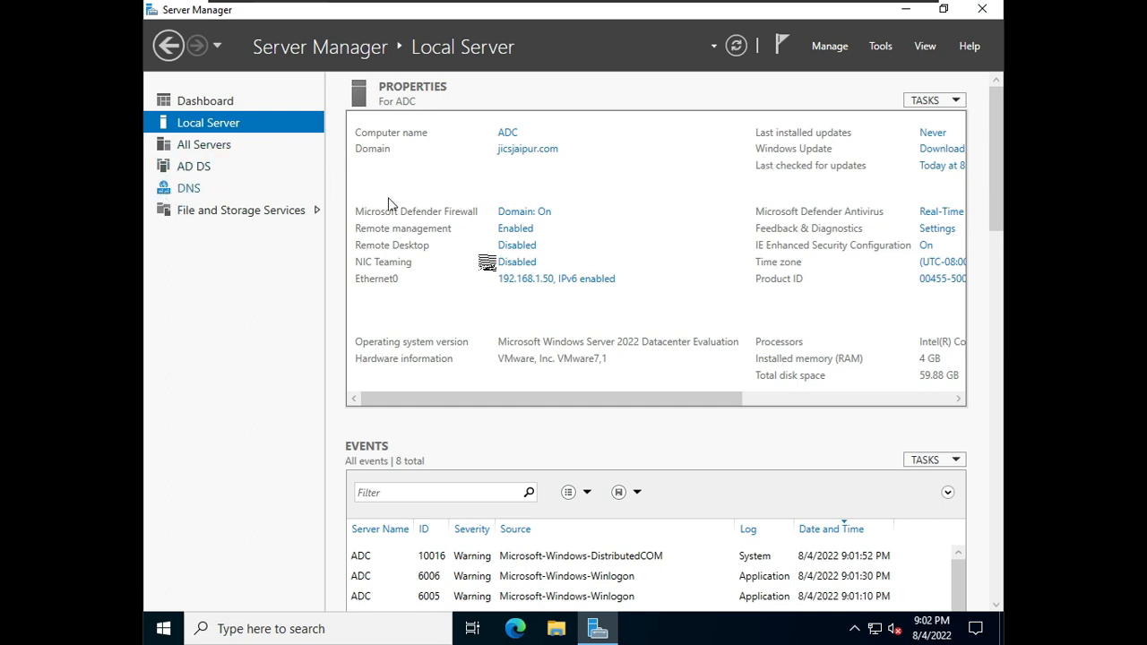
# Step: Open Active Directory Users and Computers from Server Manager's tools
pyautogui.moveTo(858, 7)
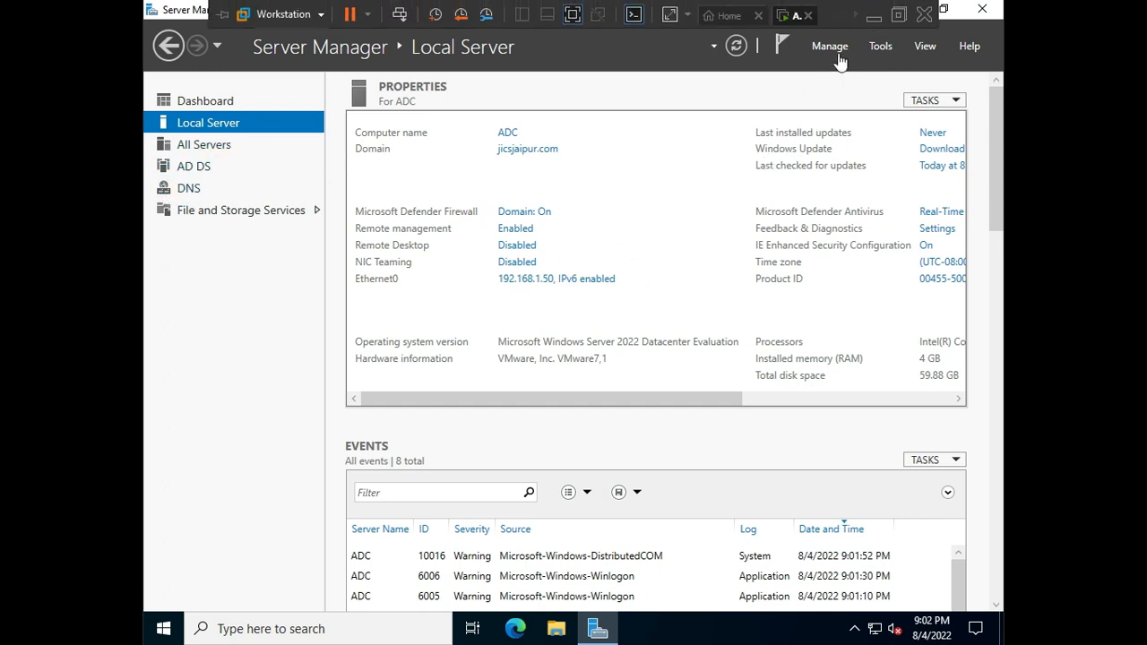
pyautogui.click(882, 51)
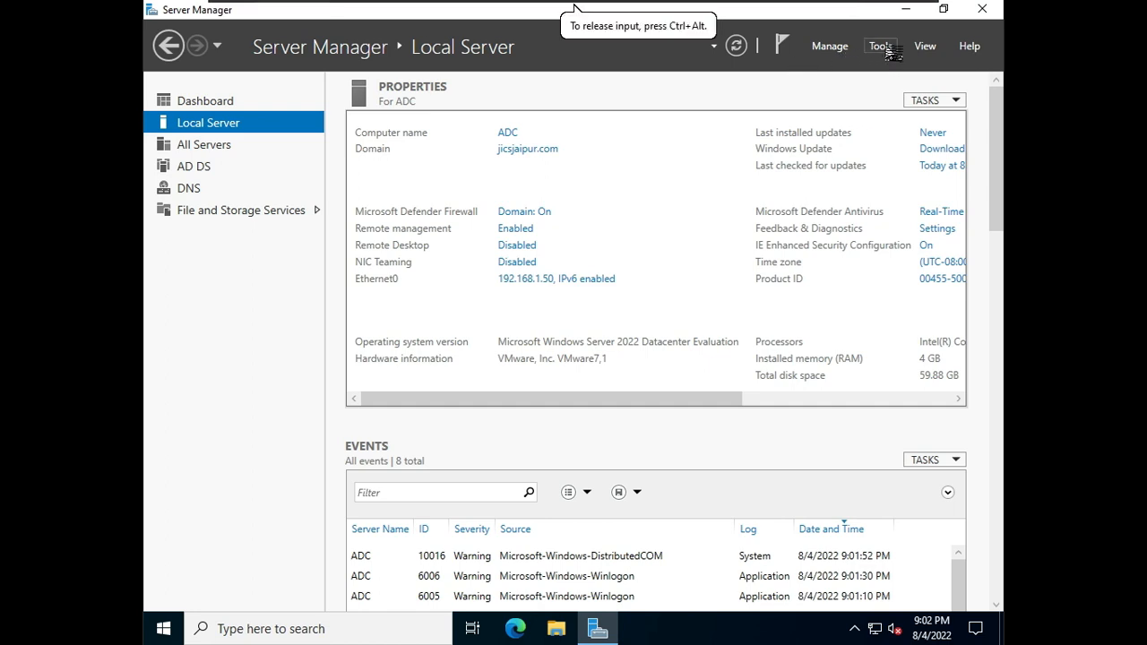
pyautogui.click(881, 47)
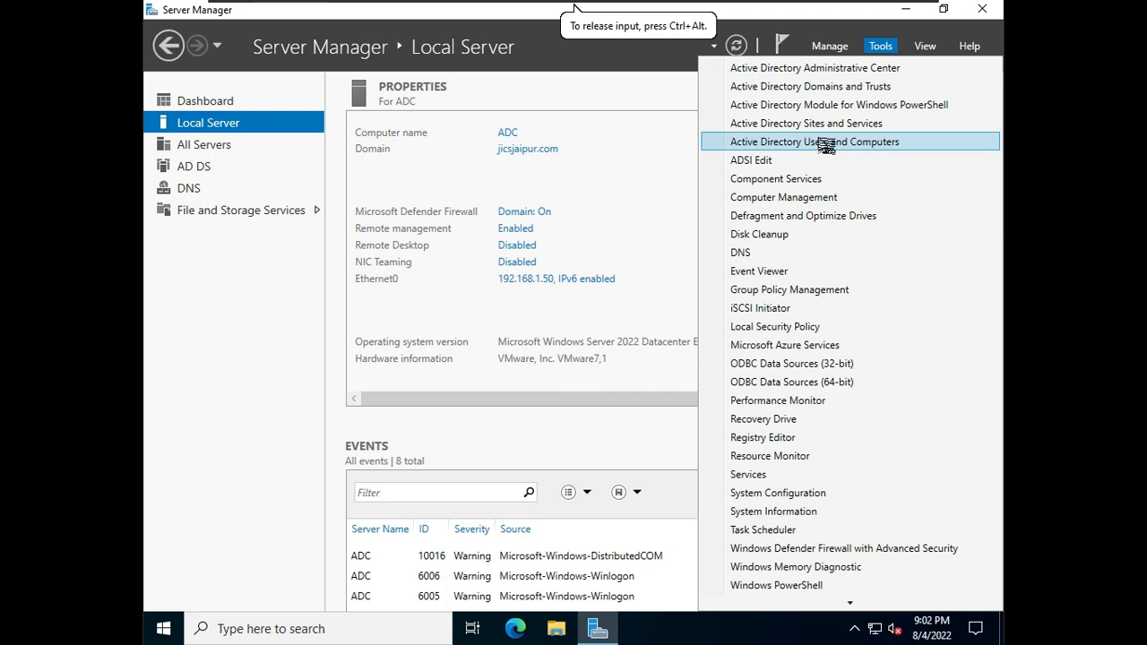
pyautogui.click(815, 142)
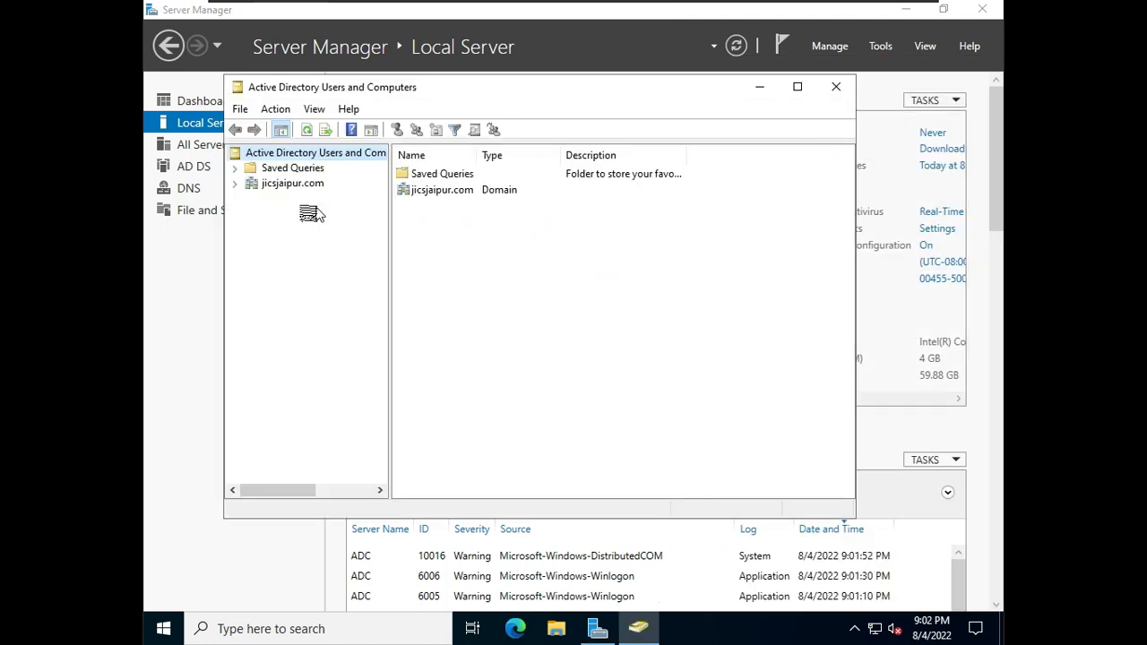
# Step: Expand jicsjaipur.com and examine the accounts in the Users container on the new domain controller
pyautogui.click(236, 184)
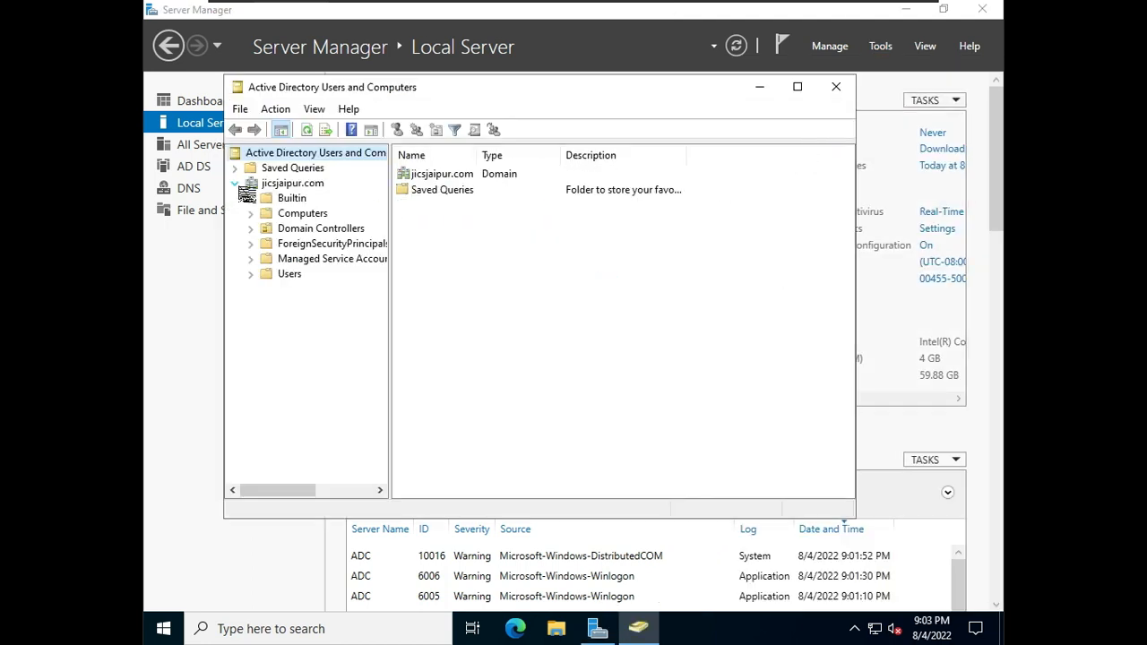
pyautogui.click(282, 276)
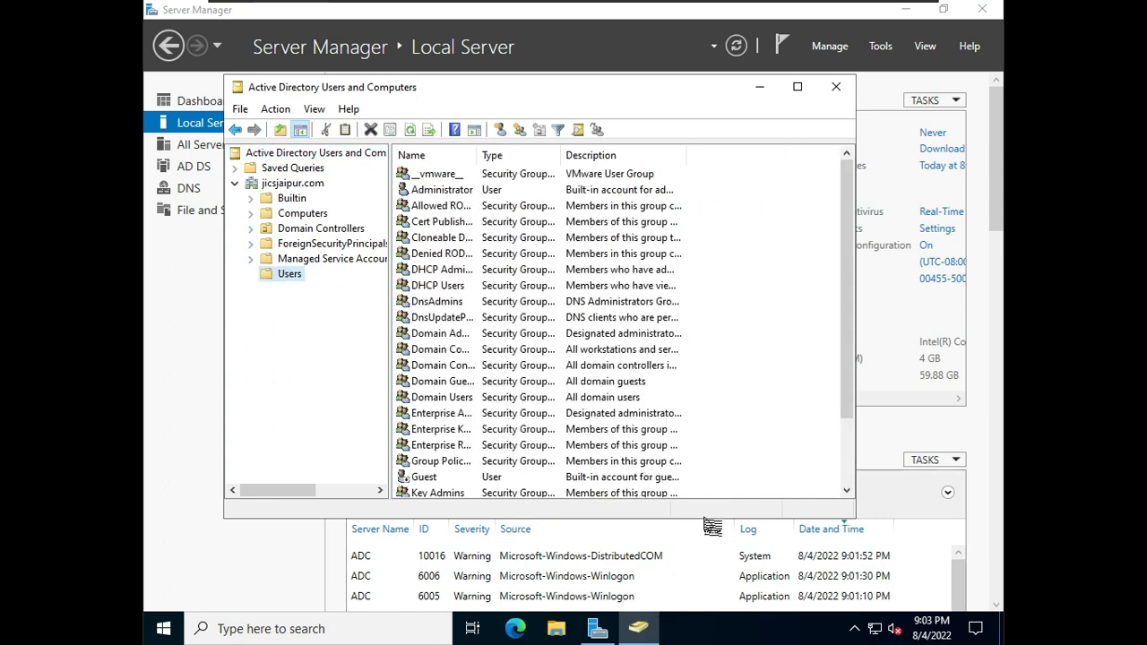
pyautogui.moveTo(707, 522); pyautogui.dragTo(707, 589)
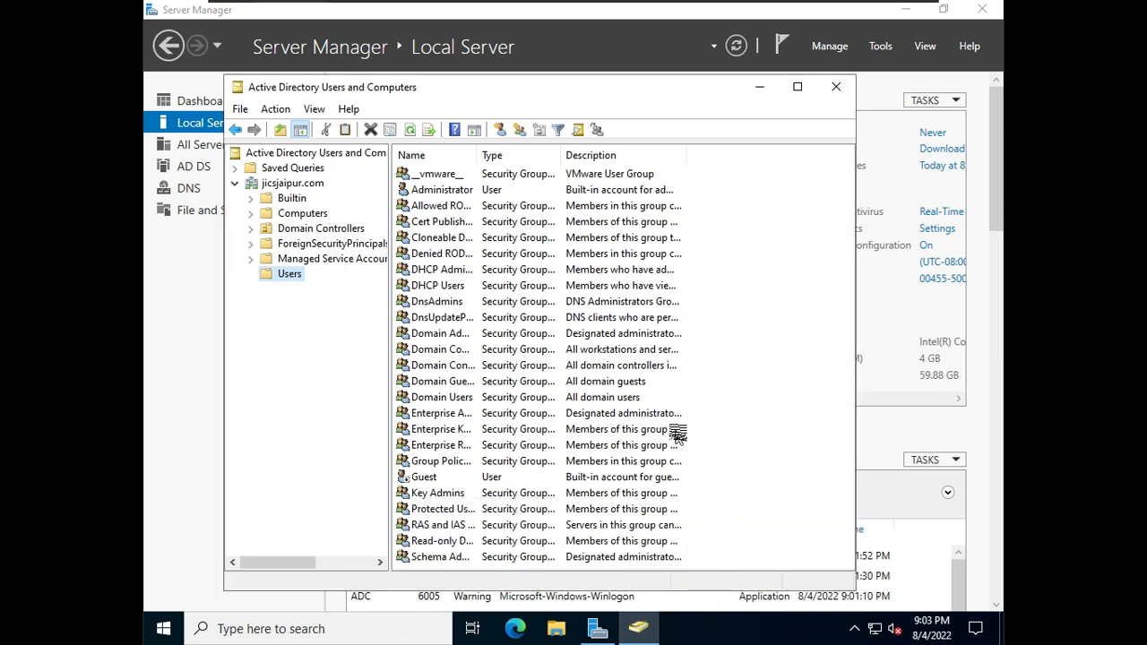
pyautogui.moveTo(686, 97); pyautogui.dragTo(697, 56)
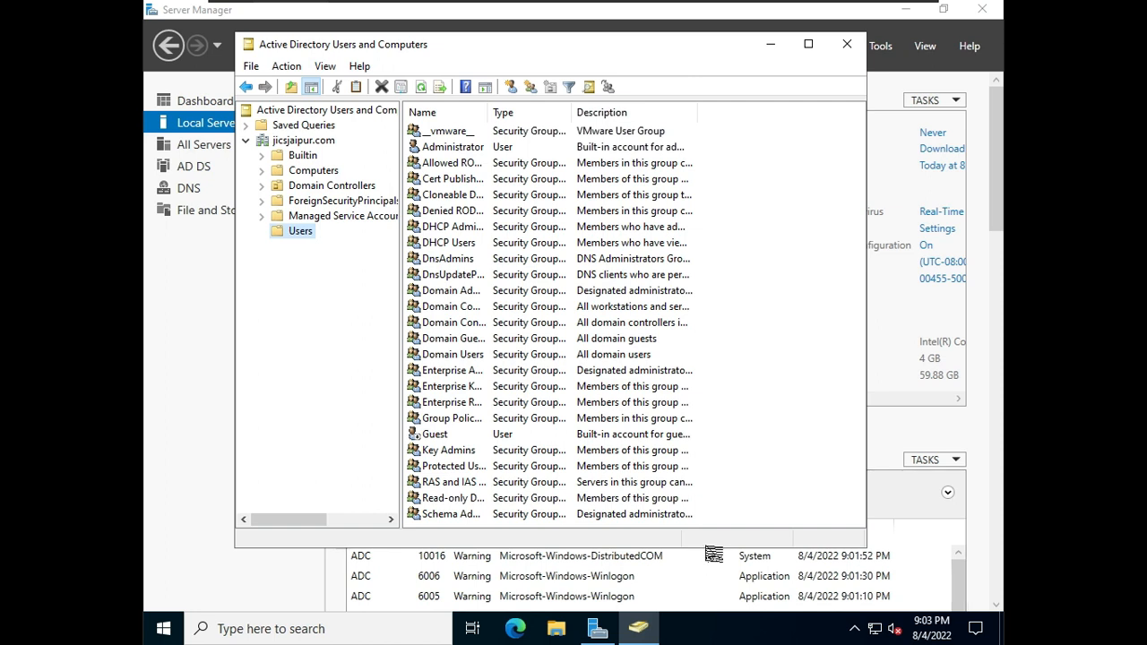
pyautogui.moveTo(707, 549); pyautogui.dragTo(715, 604)
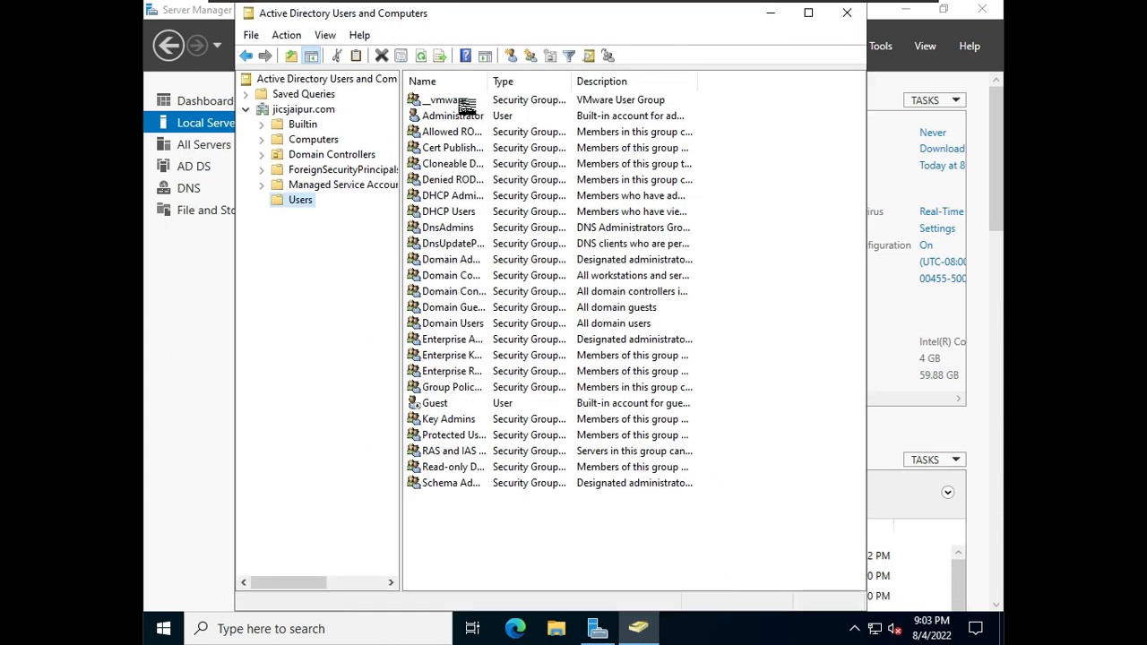
# Step: Switch to the primary domain controller and open Active Directory Users and Computers there
pyautogui.moveTo(657, 2)
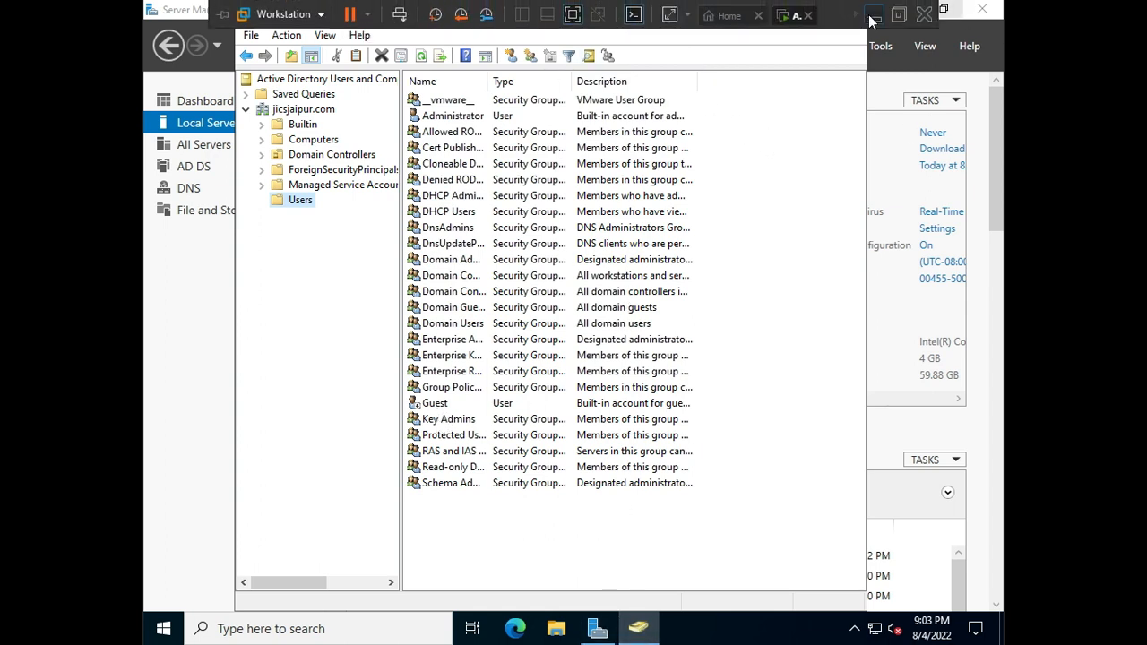
pyautogui.click(873, 15)
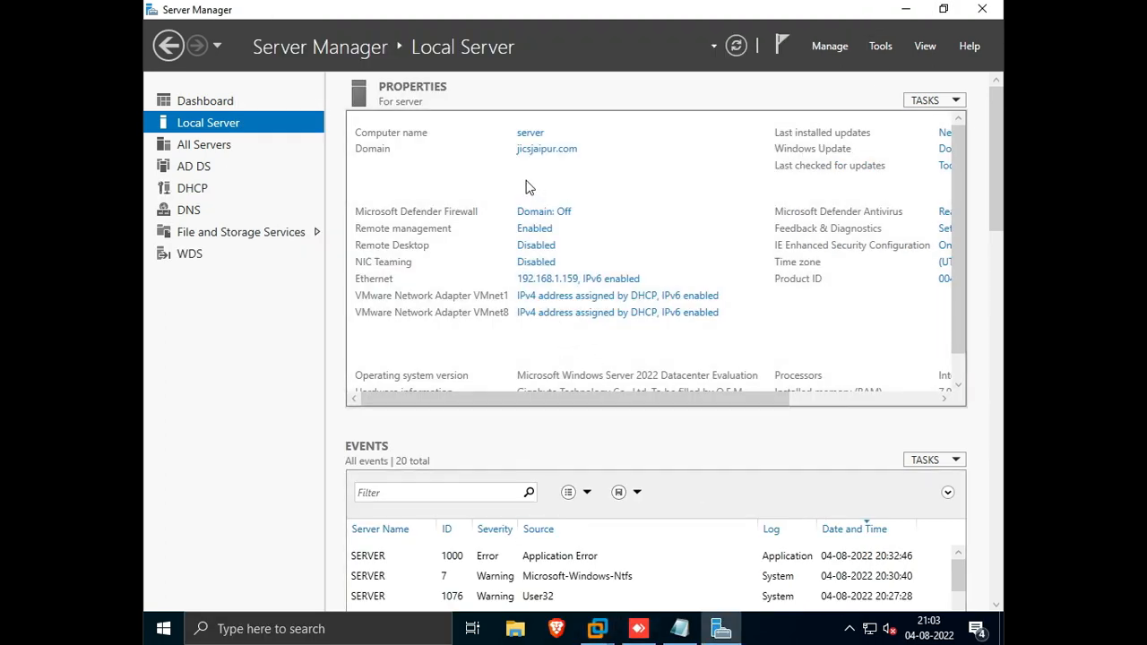
pyautogui.click(871, 46)
pyautogui.click(832, 142)
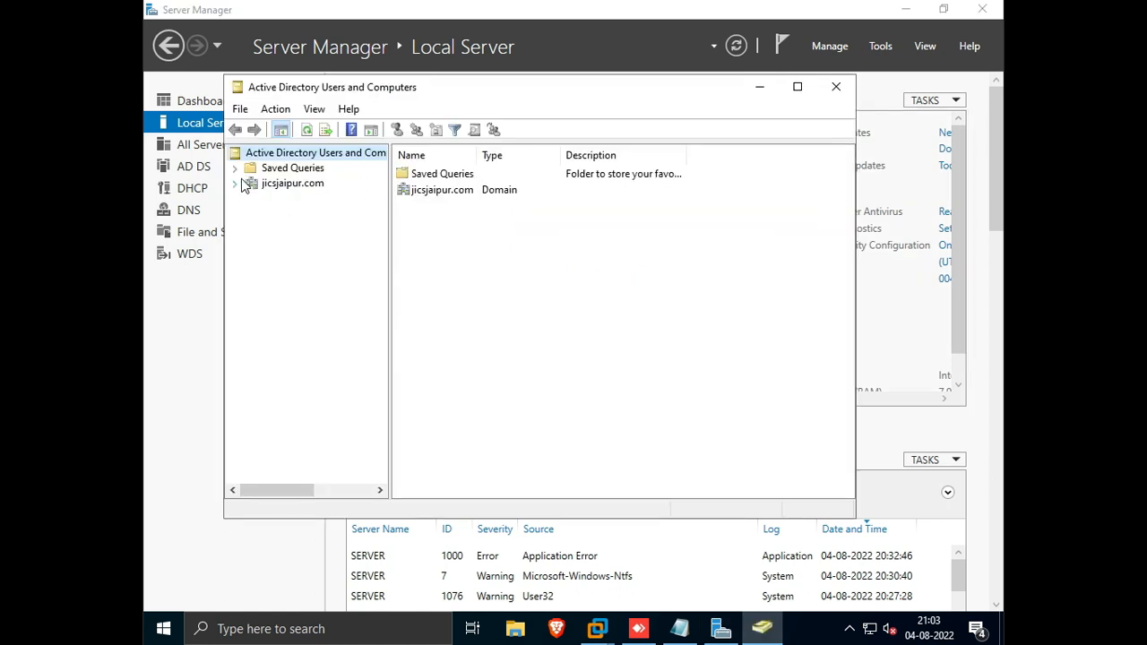
# Step: Expand jicsjaipur.com, open the Users container and start creating a new user object in it
pyautogui.click(234, 183)
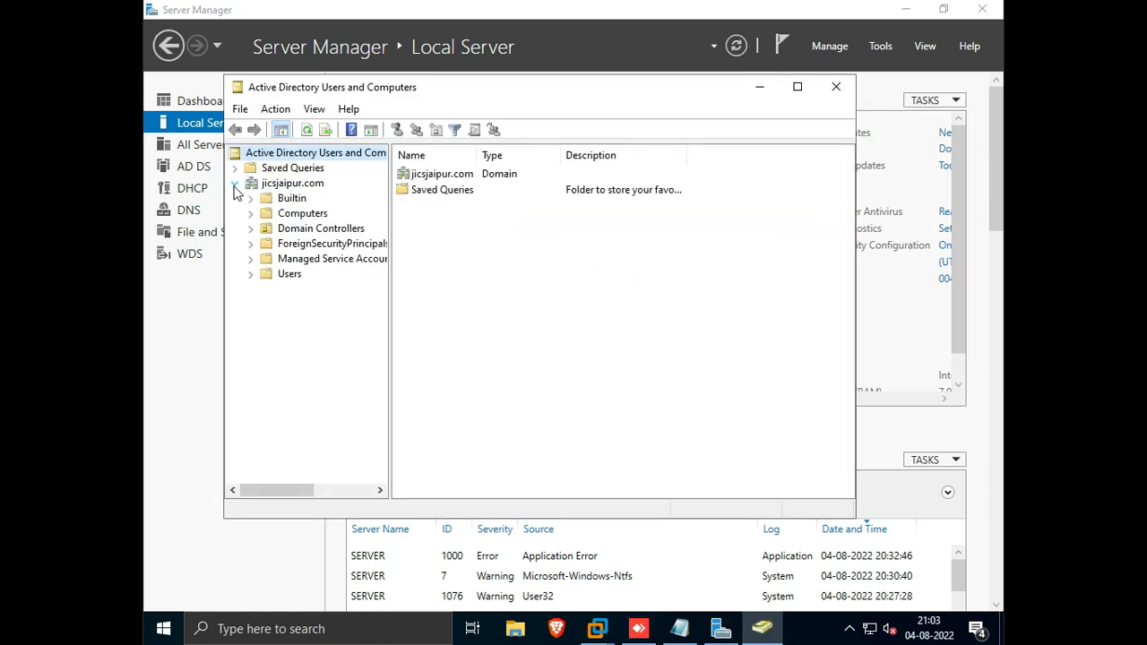
pyautogui.click(290, 275)
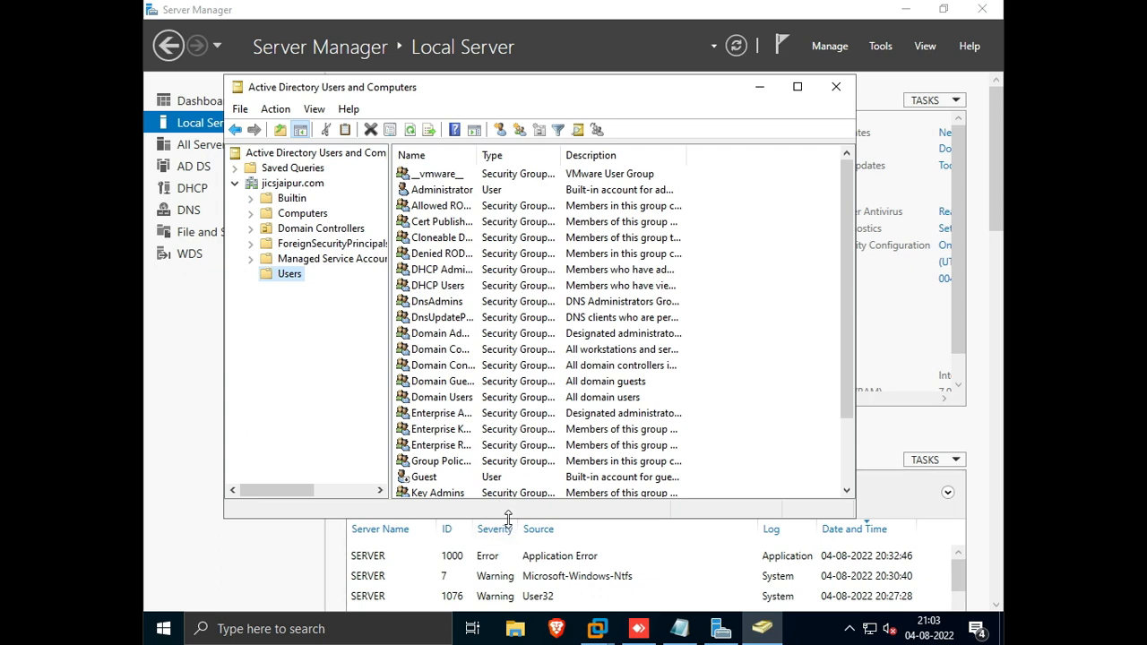
pyautogui.moveTo(508, 518); pyautogui.dragTo(513, 611)
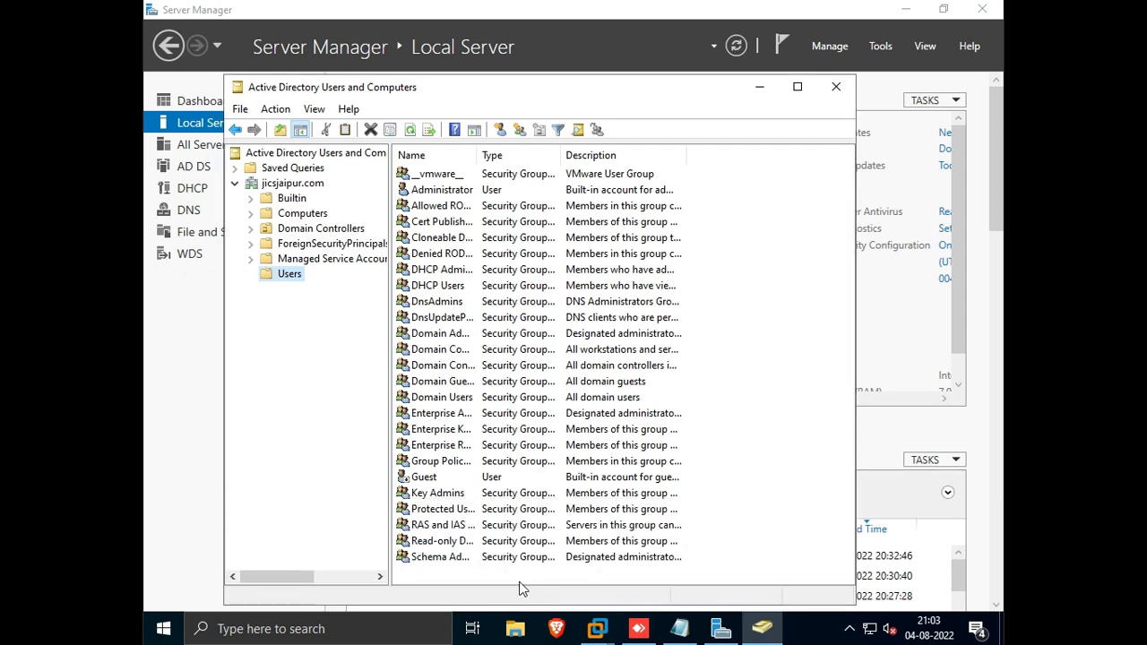
pyautogui.rightClick(733, 362)
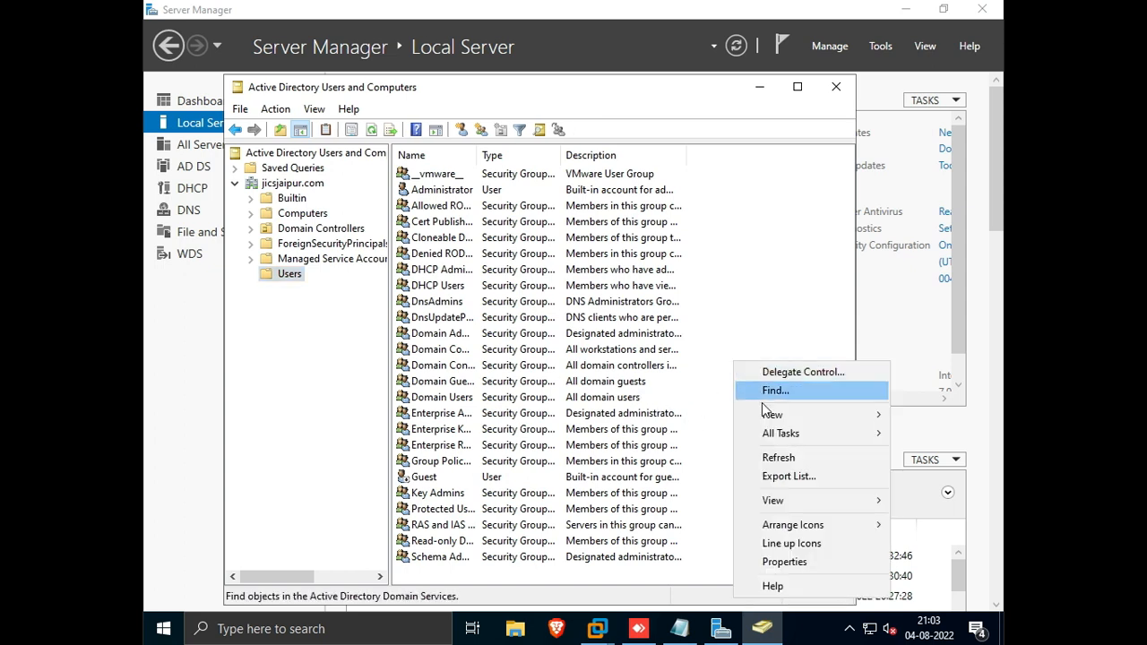
pyautogui.moveTo(770, 414)
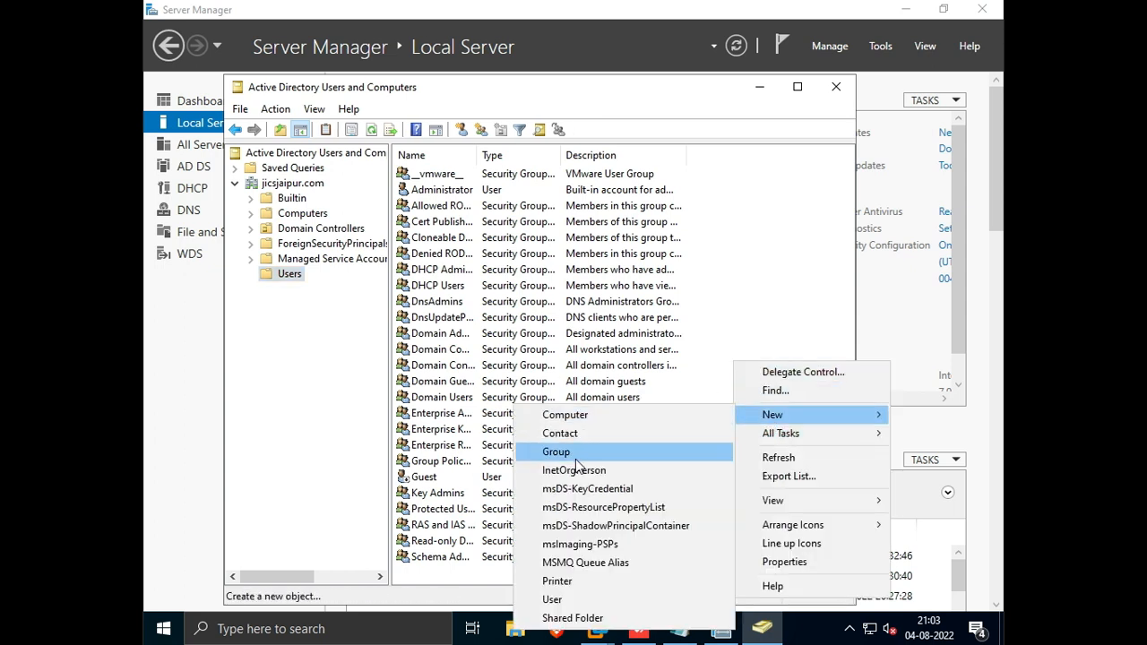
pyautogui.click(571, 602)
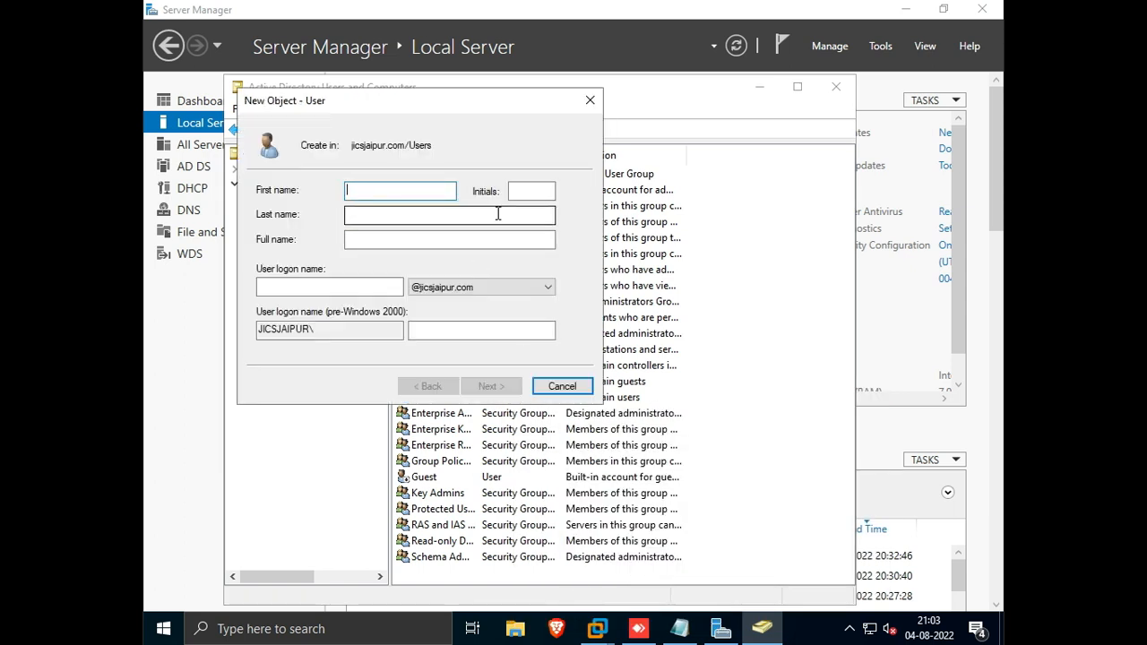
# Step: Enter Test as the new user's first name and logon name, then continue to the password page
pyautogui.write('Test')
pyautogui.click(299, 285)
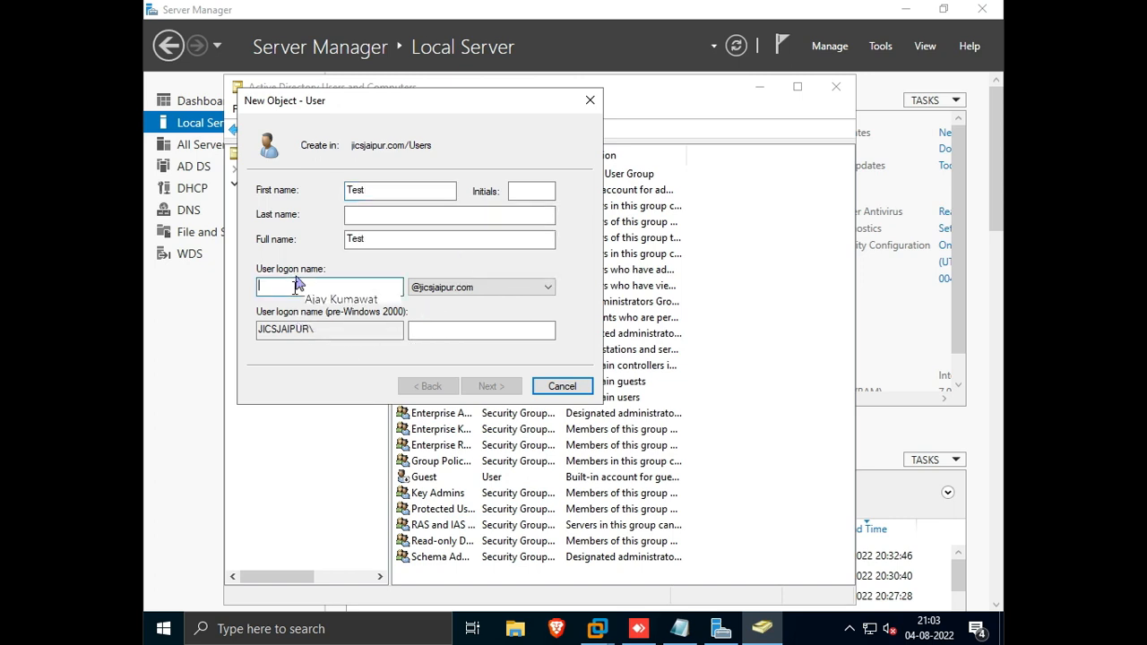
pyautogui.write('Test')
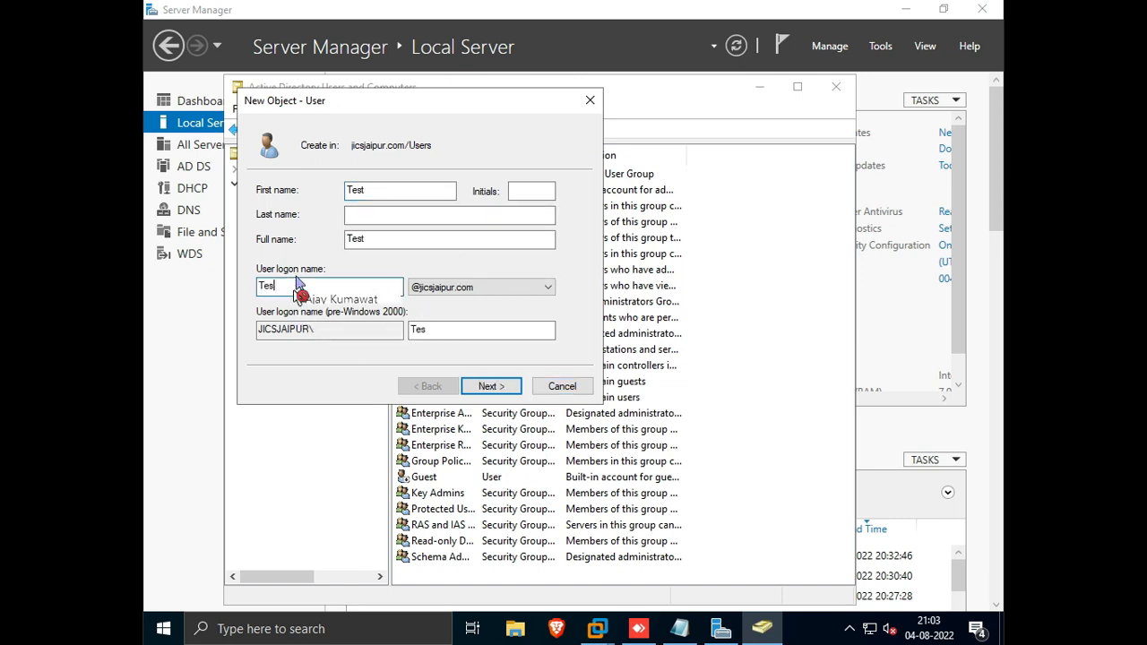
pyautogui.press('Tab')
pyautogui.press('Tab')
pyautogui.press('Tab')
pyautogui.press('Tab')
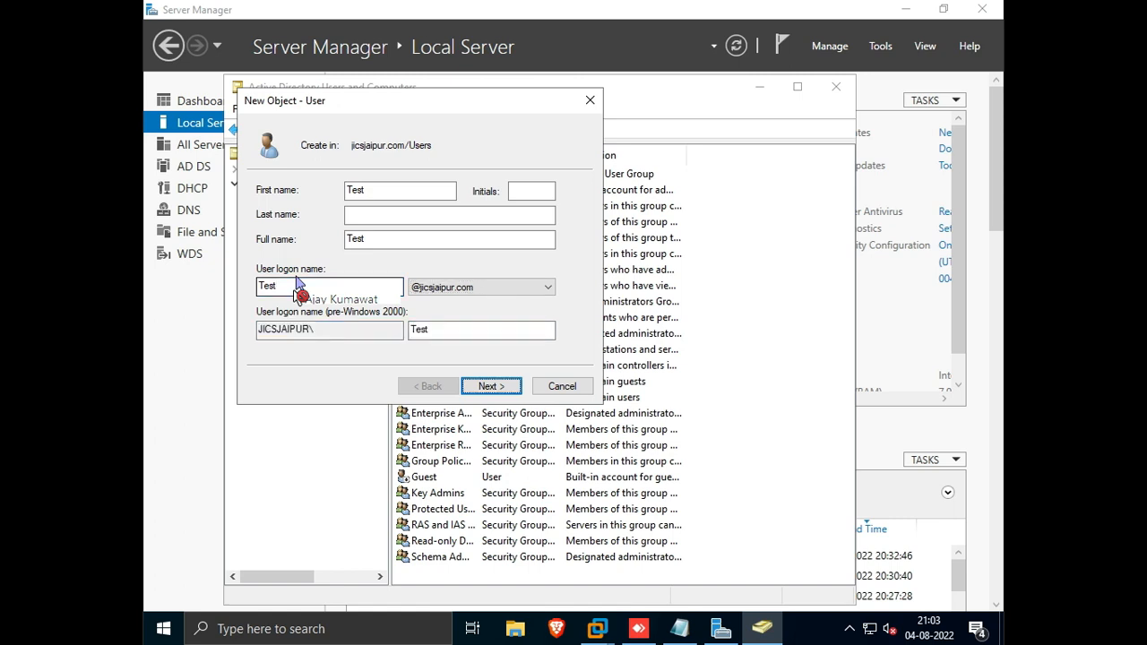
pyautogui.press('Return')
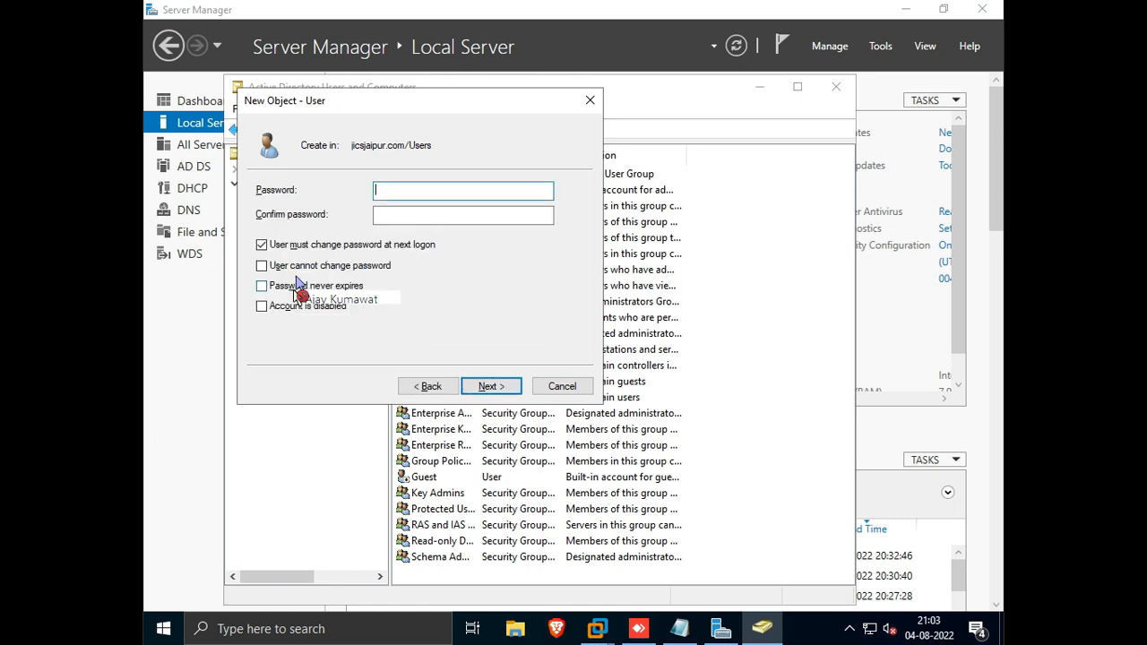
# Step: Enter and confirm the new user's password
pyautogui.write('•••••••')
pyautogui.press('Tab')
pyautogui.write('•••••')
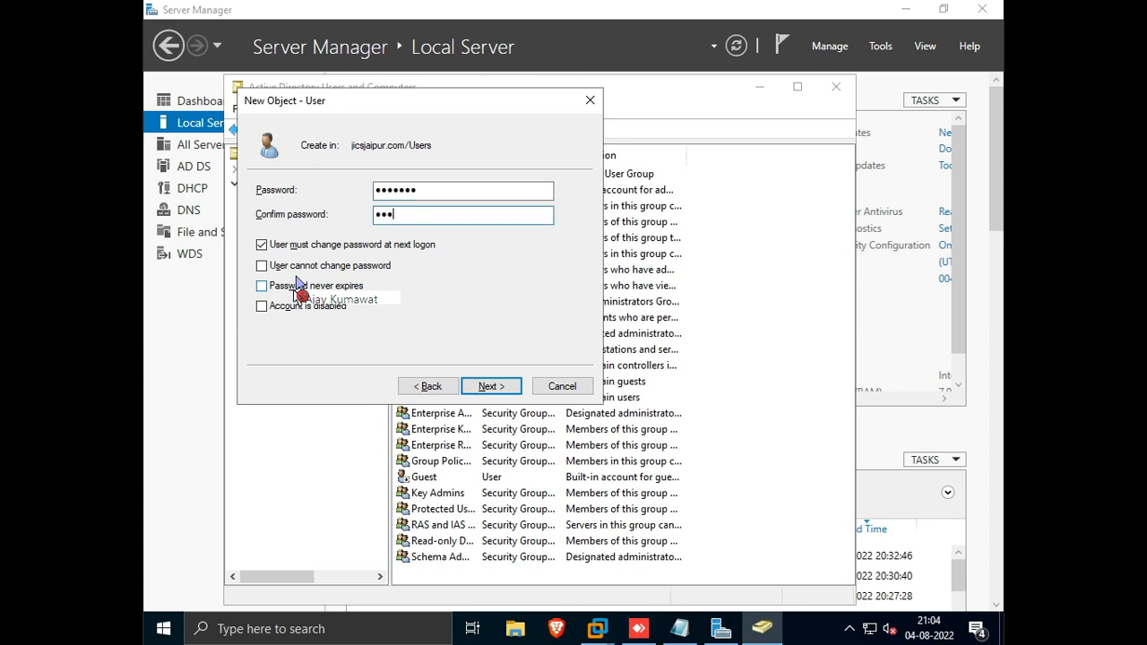
pyautogui.write('••')
pyautogui.press('Tab')
pyautogui.press('Tab')
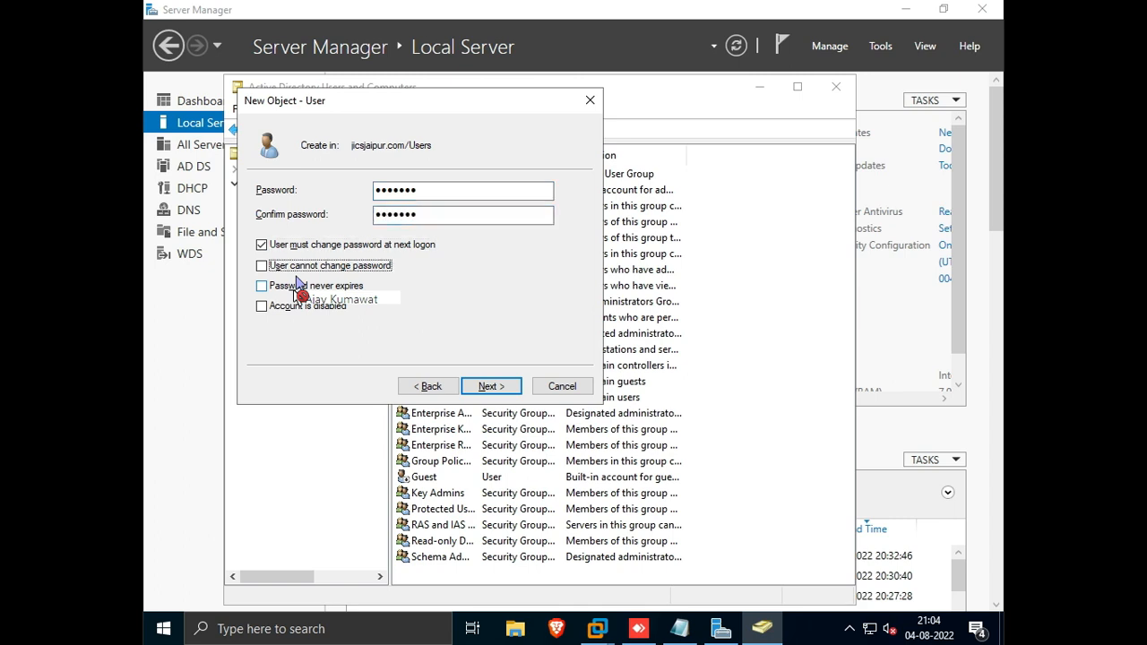
# Step: Clear 'User must change password at next logon', tick 'User cannot change password' and 'Password never expires', and finish creating the user
pyautogui.hotkey('shift', 'Tab')
pyautogui.press('space')
pyautogui.press('Tab')
pyautogui.press('space')
pyautogui.press('Tab')
pyautogui.press('space')
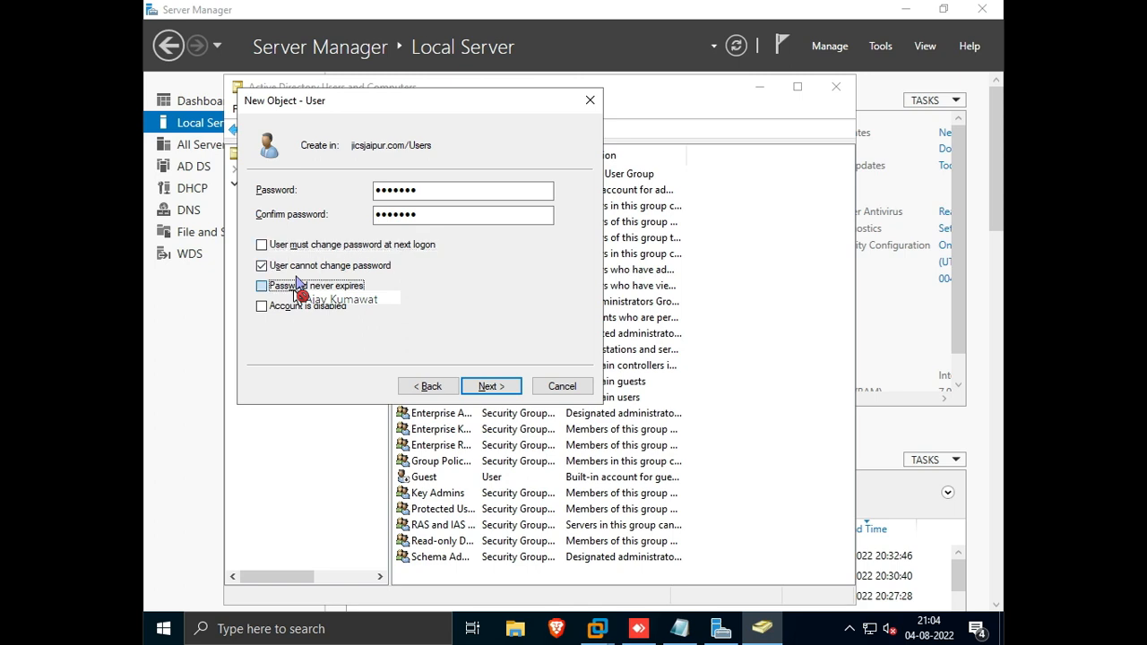
pyautogui.press('Return')
pyautogui.press('Return')
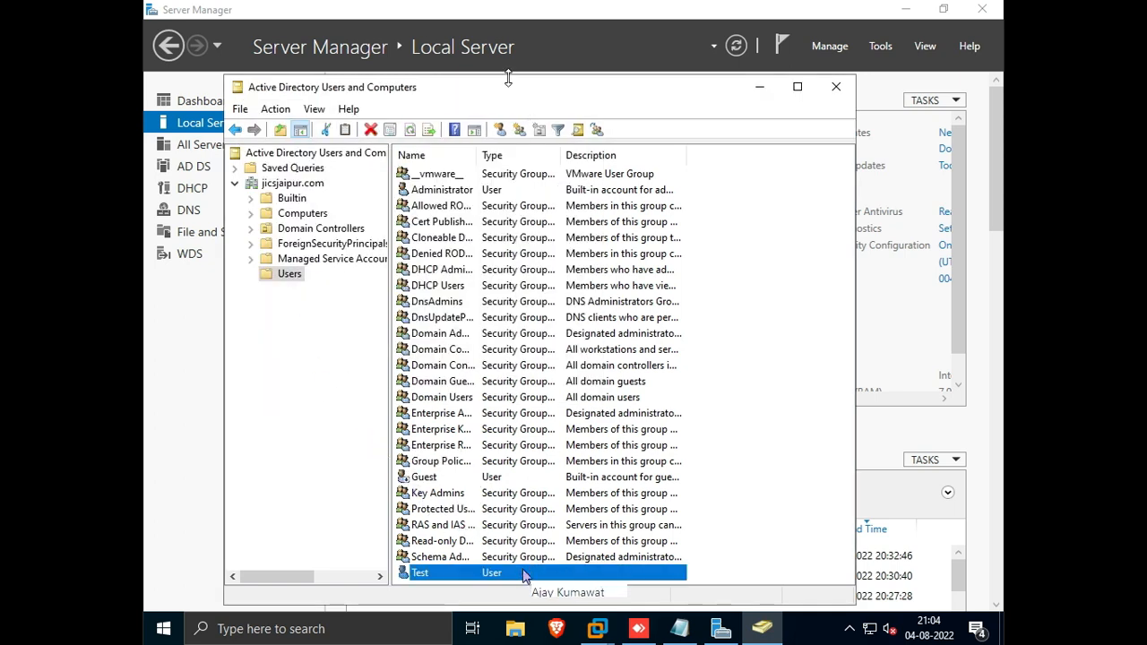
# Step: Switch to the additional domain controller and refresh its Users container to check for the replicated Test user
pyautogui.moveTo(508, 80); pyautogui.dragTo(561, 219)
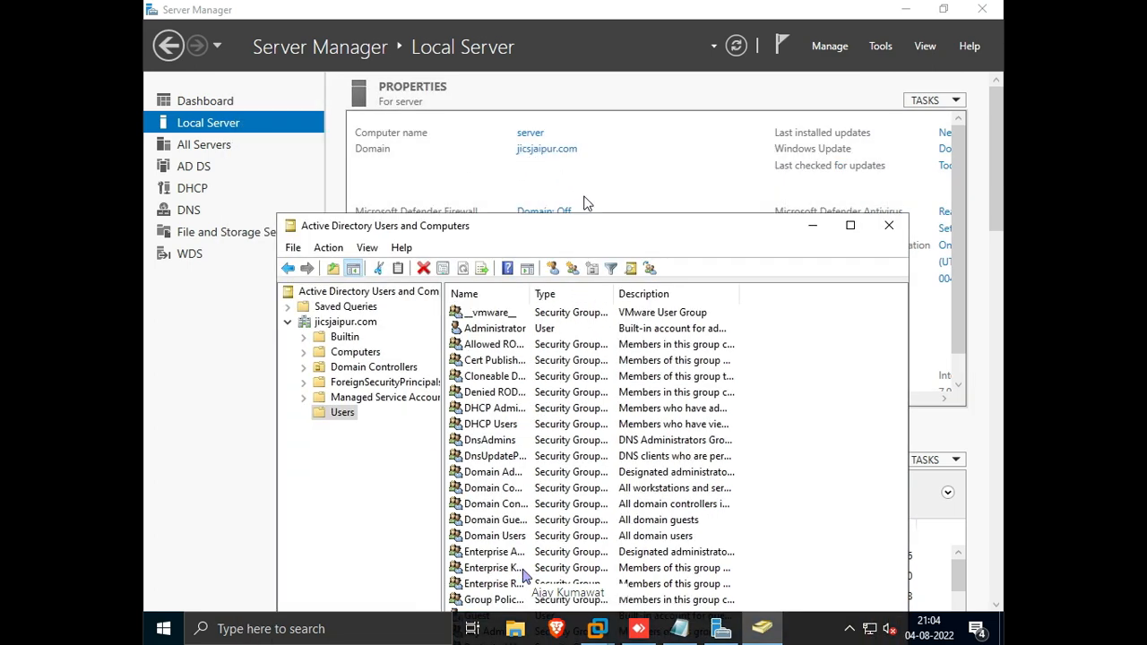
pyautogui.moveTo(675, 231); pyautogui.dragTo(656, 91)
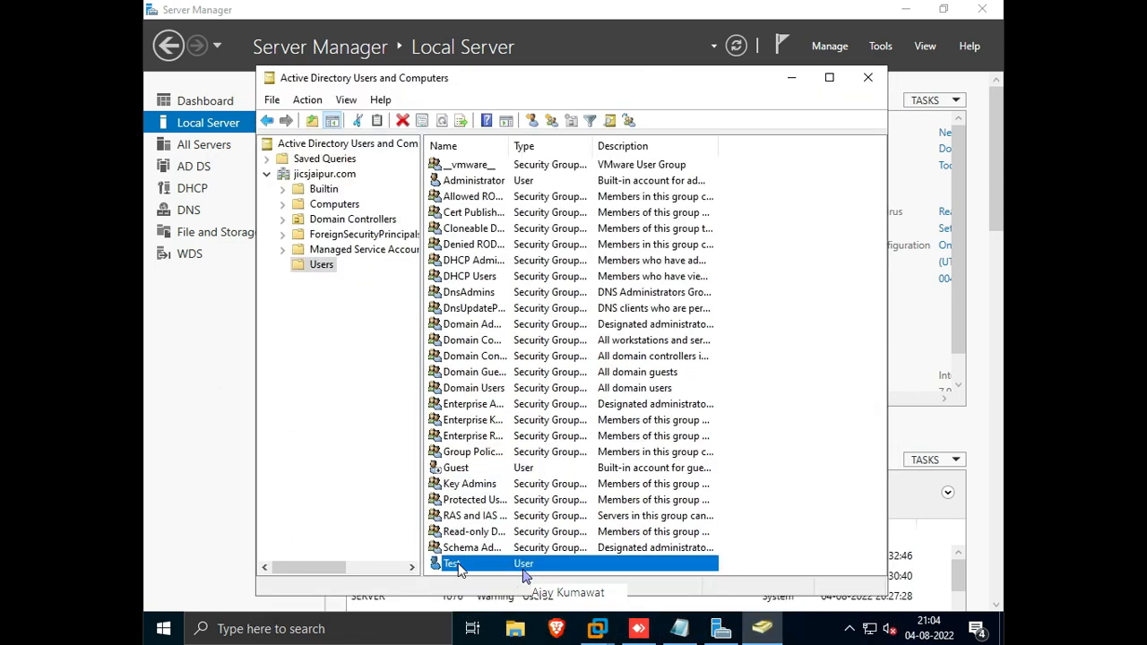
pyautogui.moveTo(591, 633)
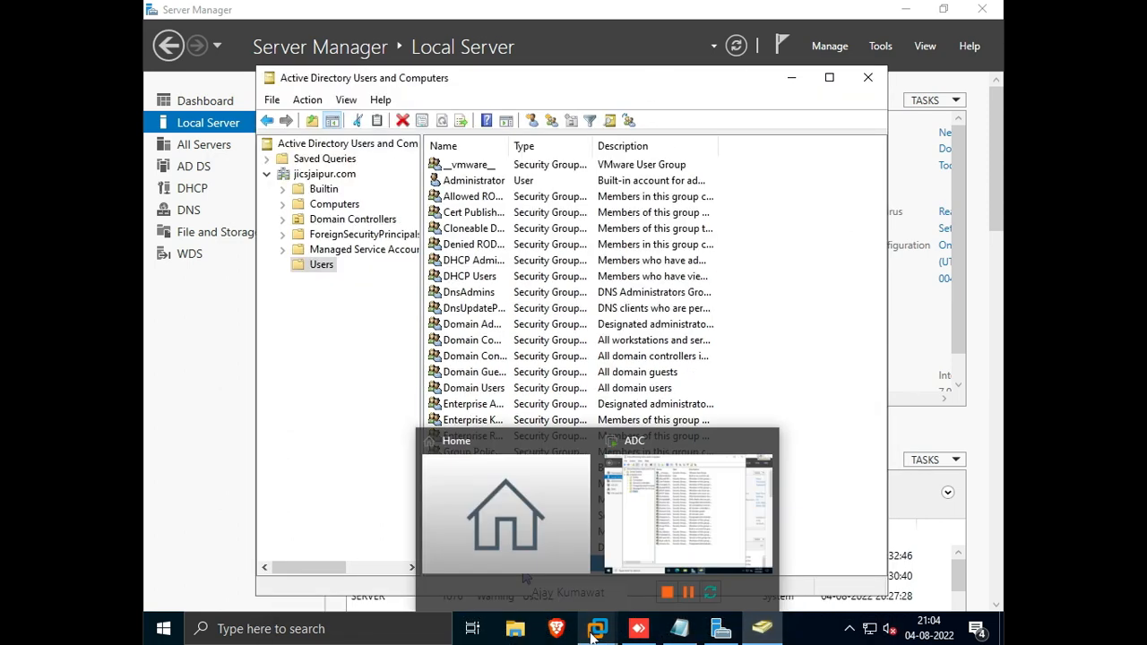
pyautogui.click(677, 526)
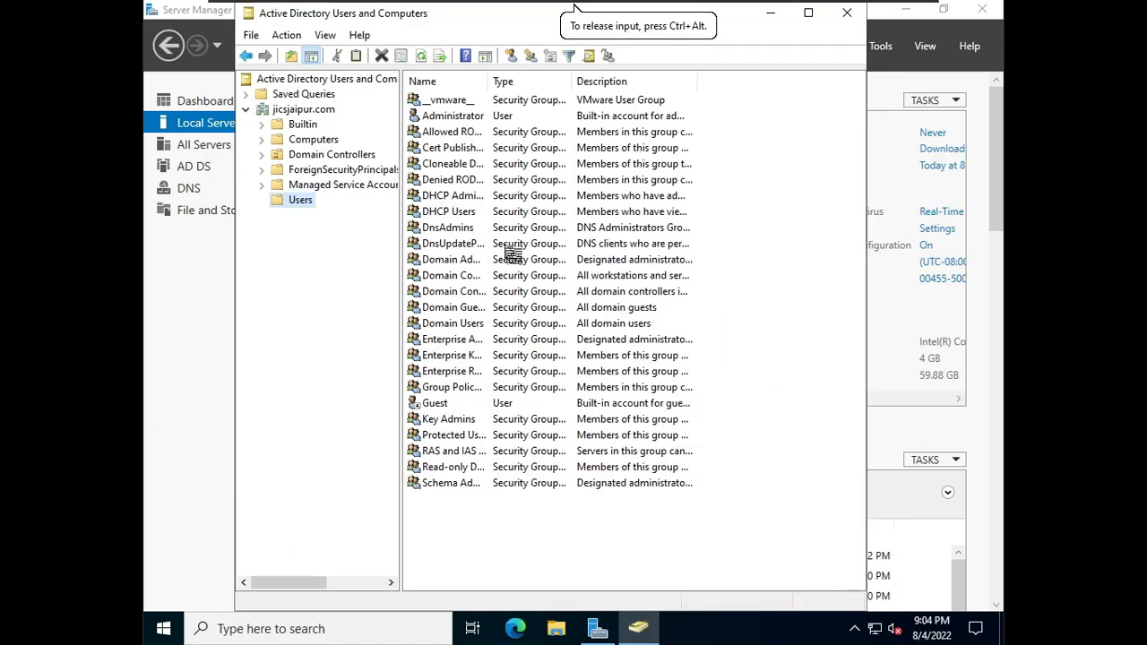
pyautogui.rightClick(776, 225)
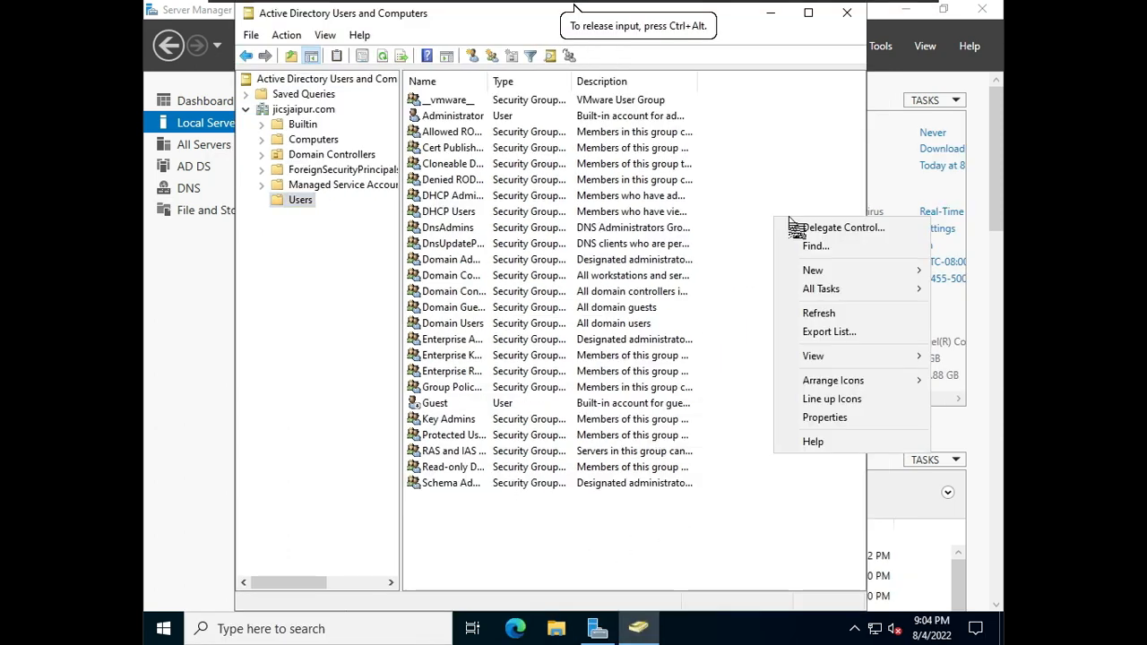
pyautogui.click(815, 319)
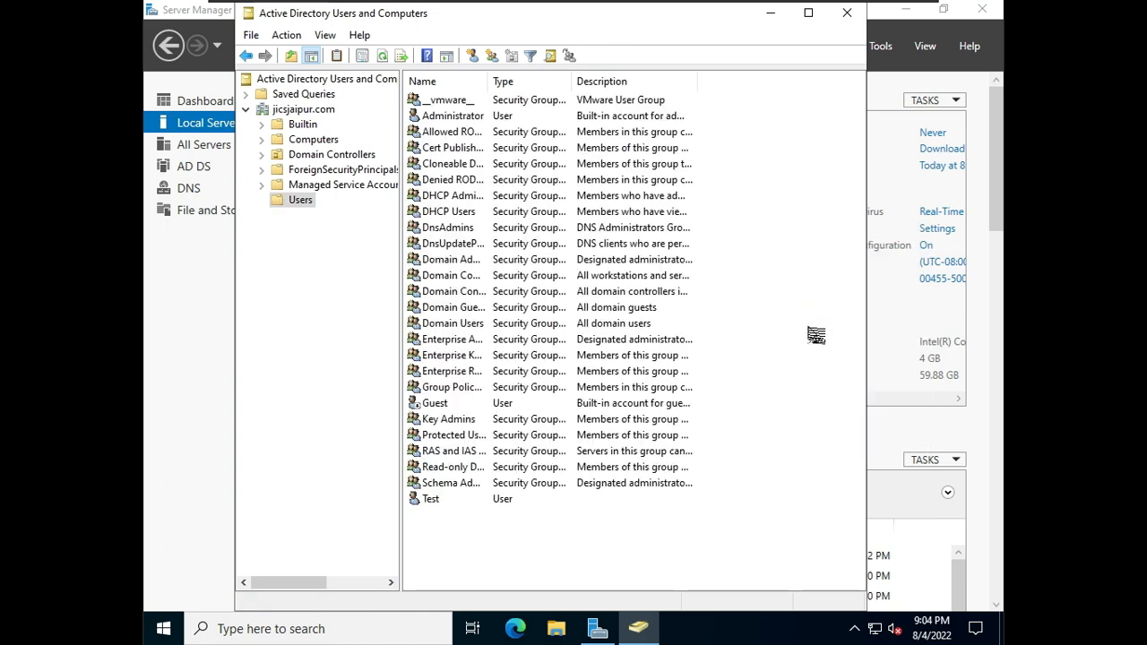
# Step: Create a new user in the Users container on the additional DC, entering Test1 as first name and logon name
pyautogui.rightClick(678, 546)
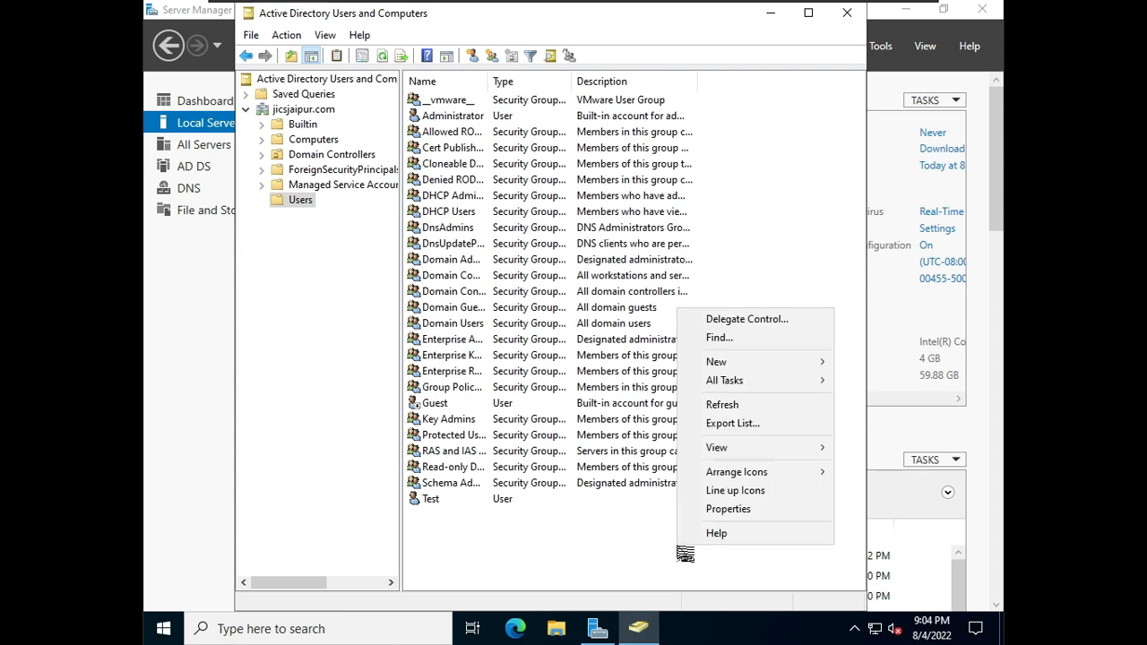
pyautogui.moveTo(819, 361)
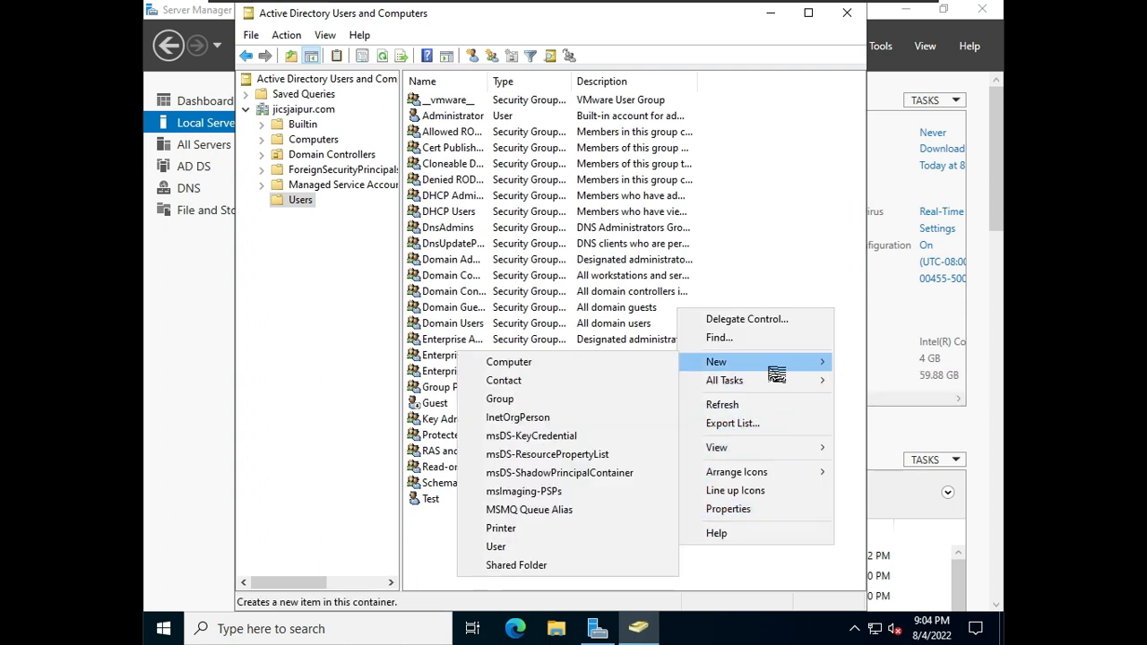
pyautogui.click(555, 547)
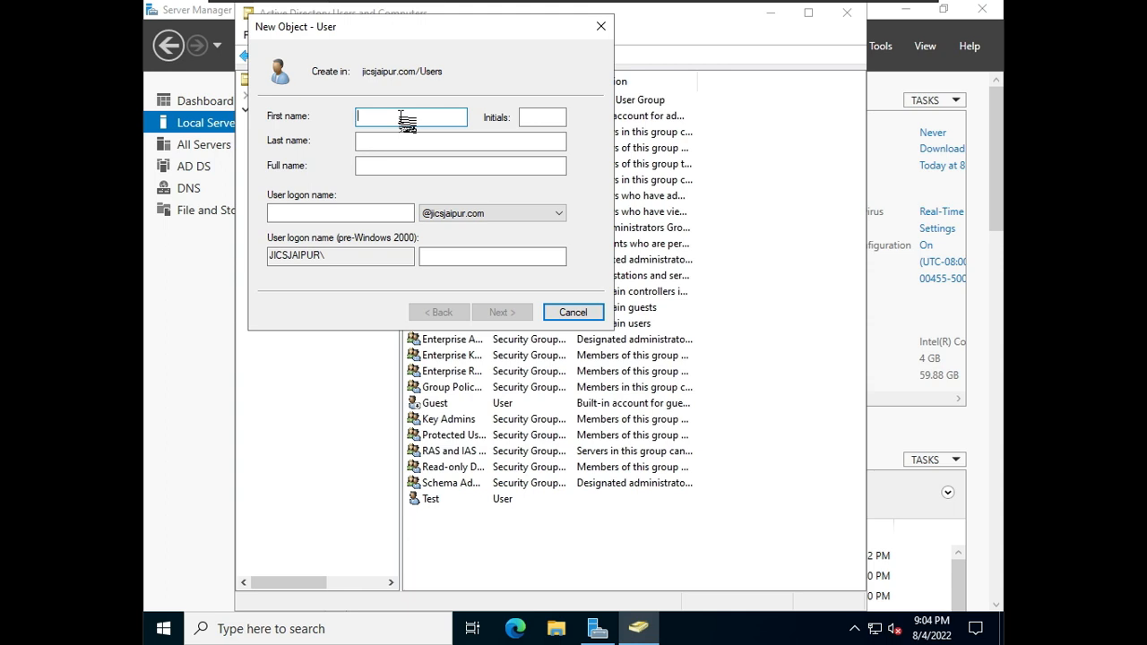
pyautogui.write('Test1')
pyautogui.press('Tab')
pyautogui.press('Tab')
pyautogui.press('Tab')
pyautogui.press('Tab')
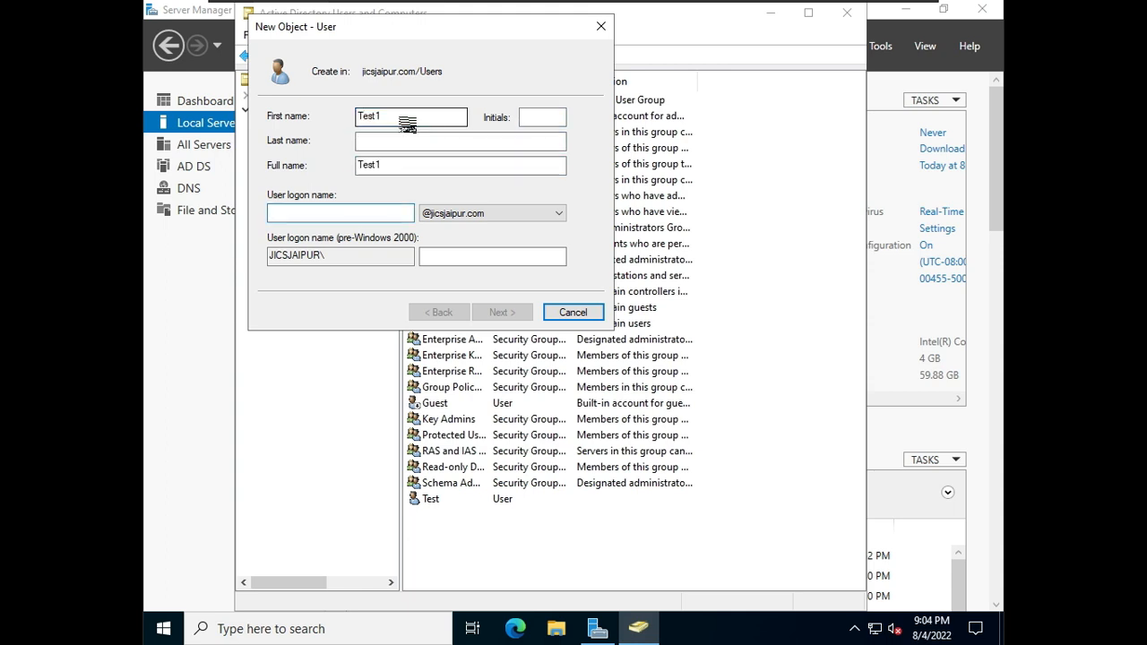
pyautogui.write('Test1')
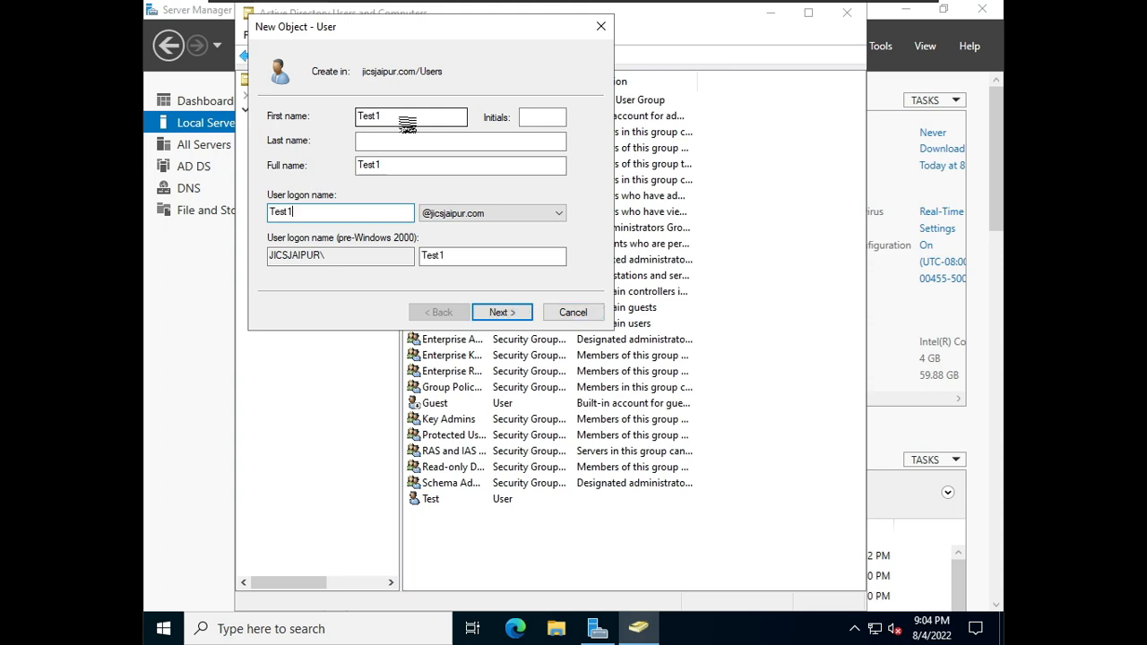
pyautogui.press('Return')
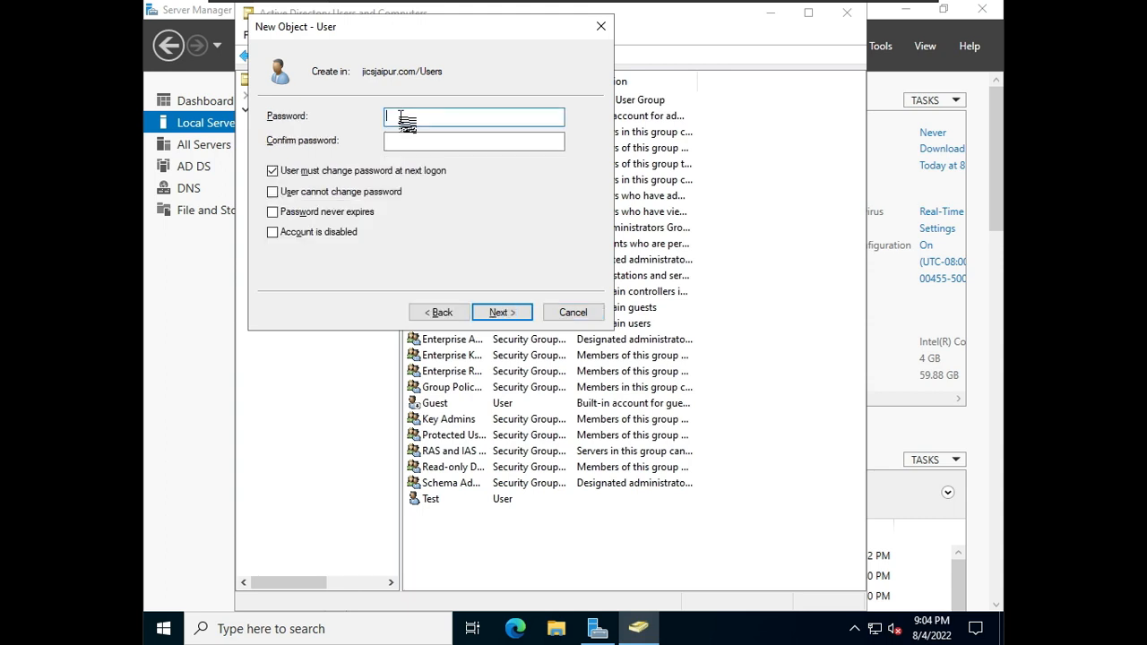
# Step: Enter and confirm the Test1 user's password, correcting the confirmation entry
pyautogui.write('*******')
pyautogui.press('Tab')
pyautogui.write('***')
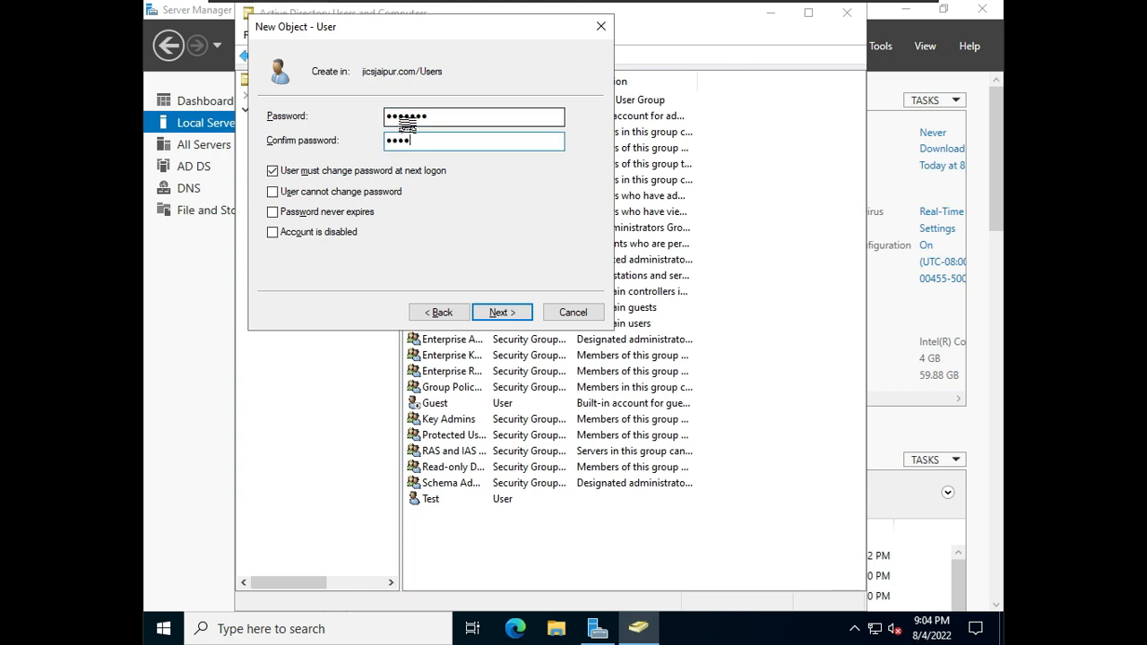
pyautogui.write('**')
pyautogui.press('BackSpace')
pyautogui.press('BackSpace')
pyautogui.press('BackSpace')
pyautogui.press('BackSpace')
pyautogui.press('BackSpace')
pyautogui.write('***')
# Step: Clear 'User must change password at next logon', tick 'User cannot change password' and 'Password never expires', and finish creating Test1
pyautogui.press('Tab')
pyautogui.press('space')
pyautogui.press('Tab')
pyautogui.press('space')
pyautogui.press('Tab')
pyautogui.press('space')
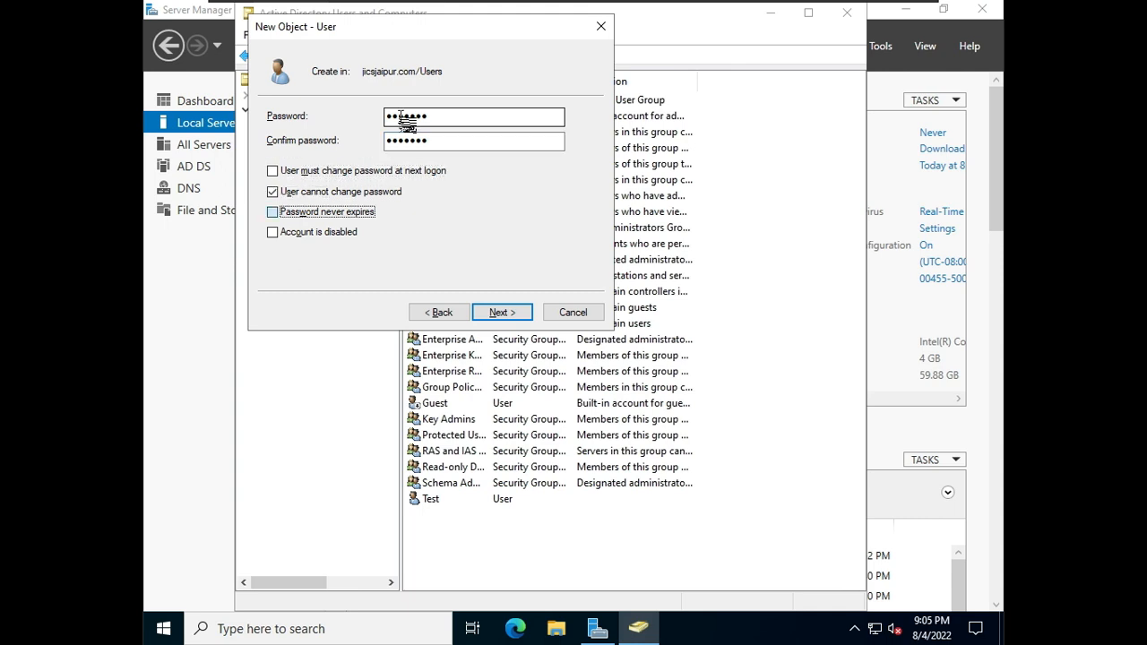
pyautogui.press('Return')
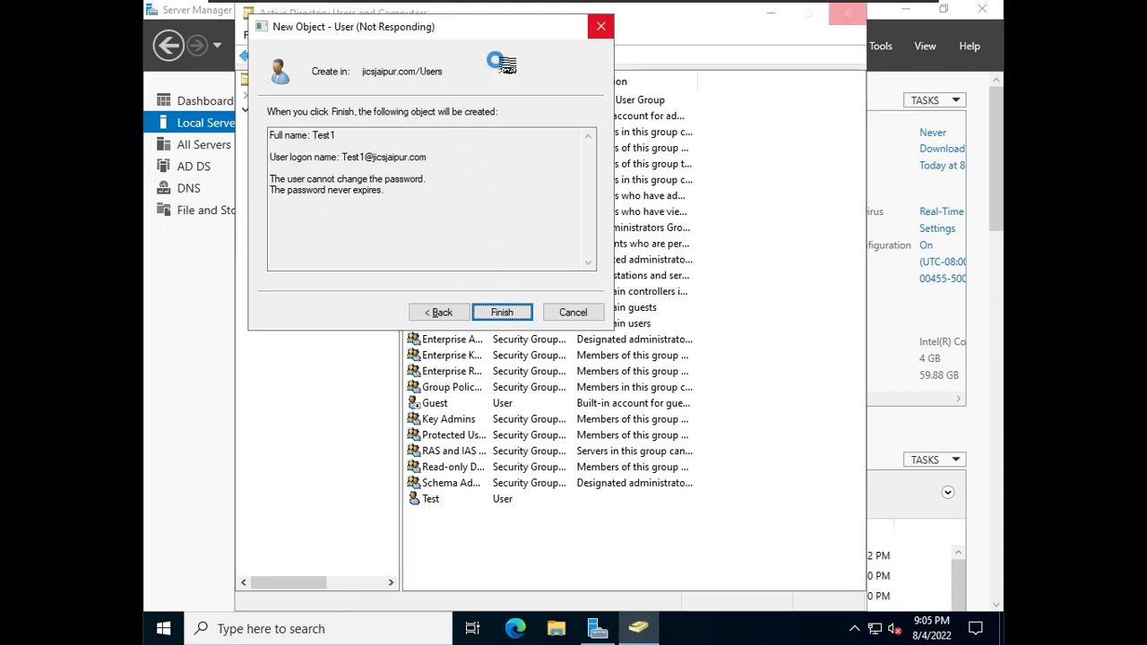
pyautogui.moveTo(529, 33); pyautogui.dragTo(564, 175)
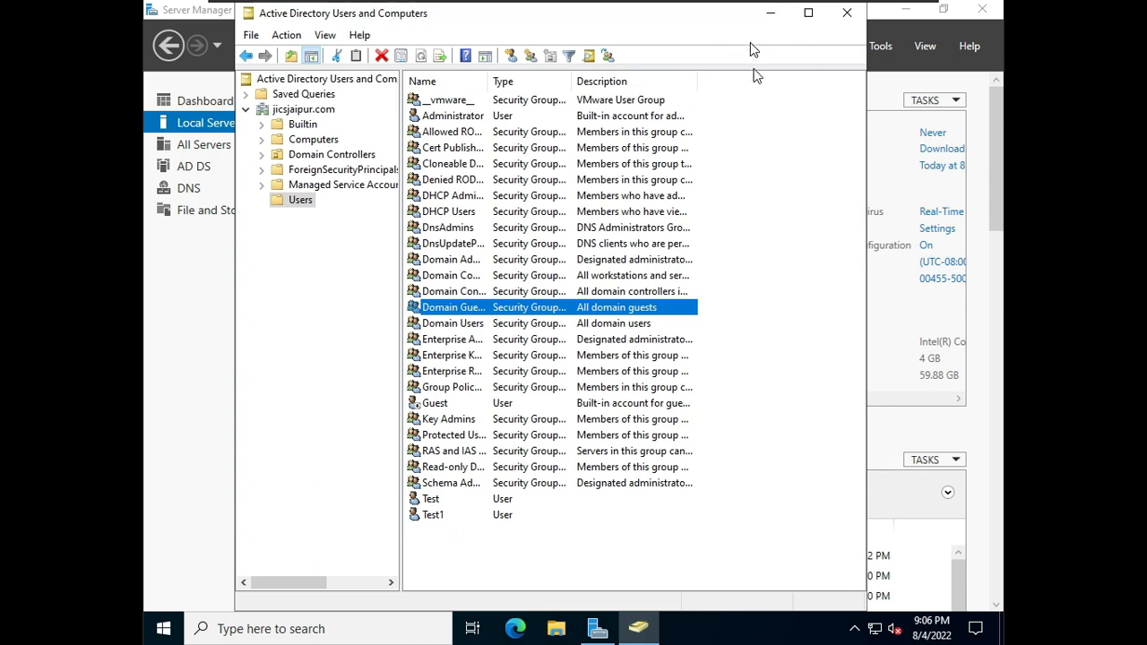
# Step: Switch back to the primary domain controller and refresh its Users container to check for the replicated Test1 user
pyautogui.moveTo(381, 12); pyautogui.dragTo(430, 312)
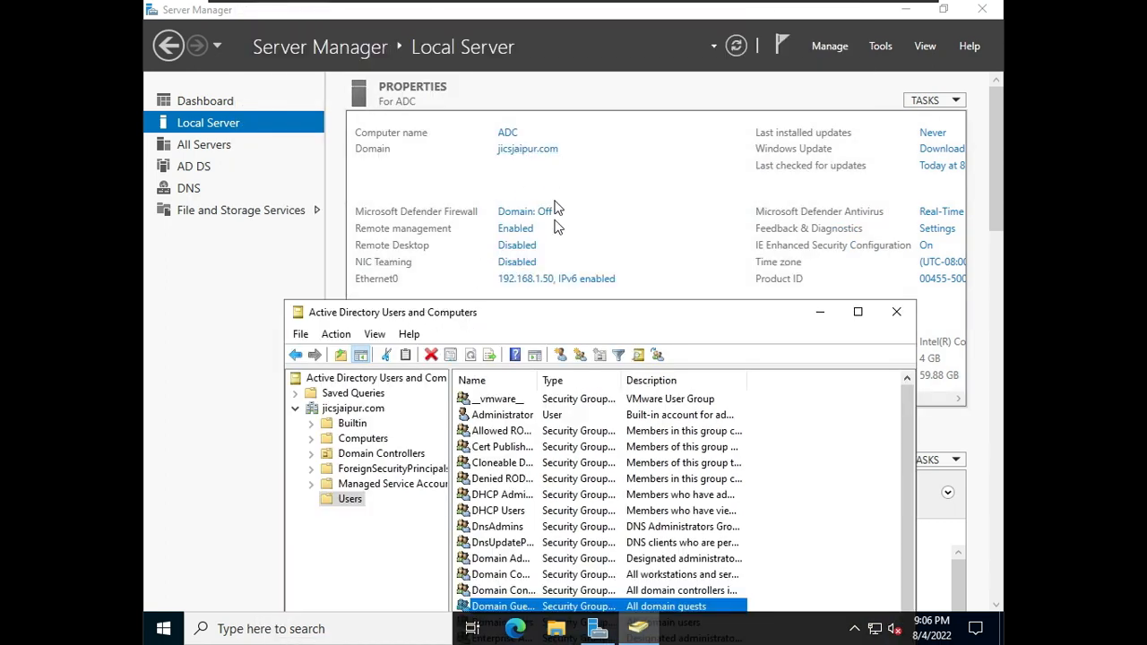
pyautogui.moveTo(548, 303); pyautogui.dragTo(540, 120)
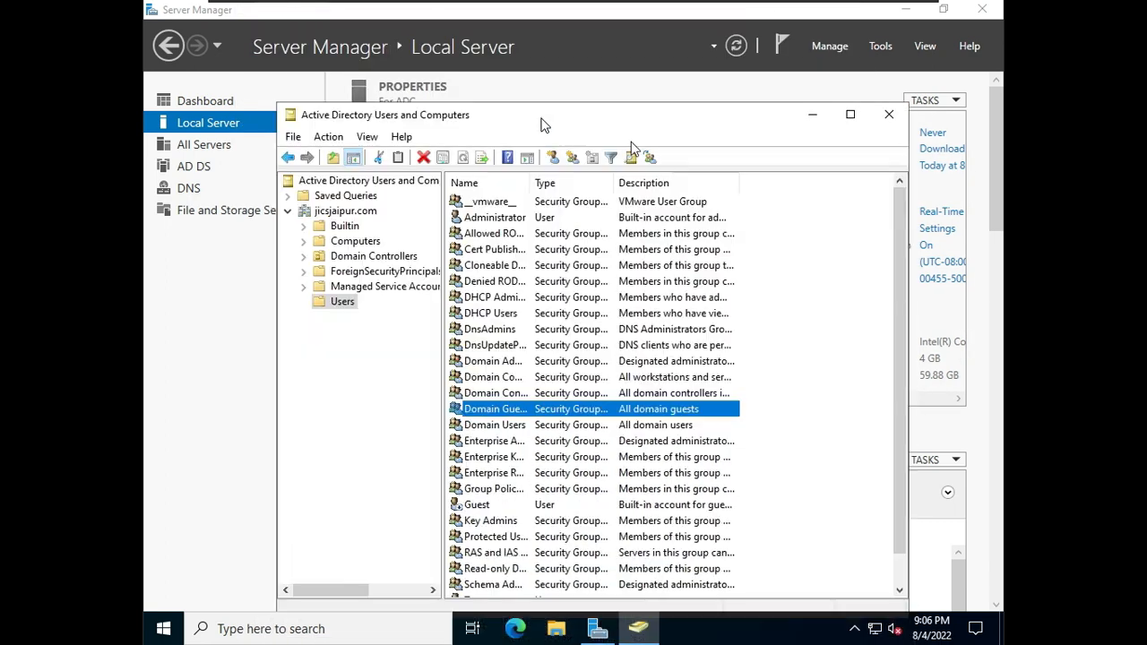
pyautogui.moveTo(885, 12)
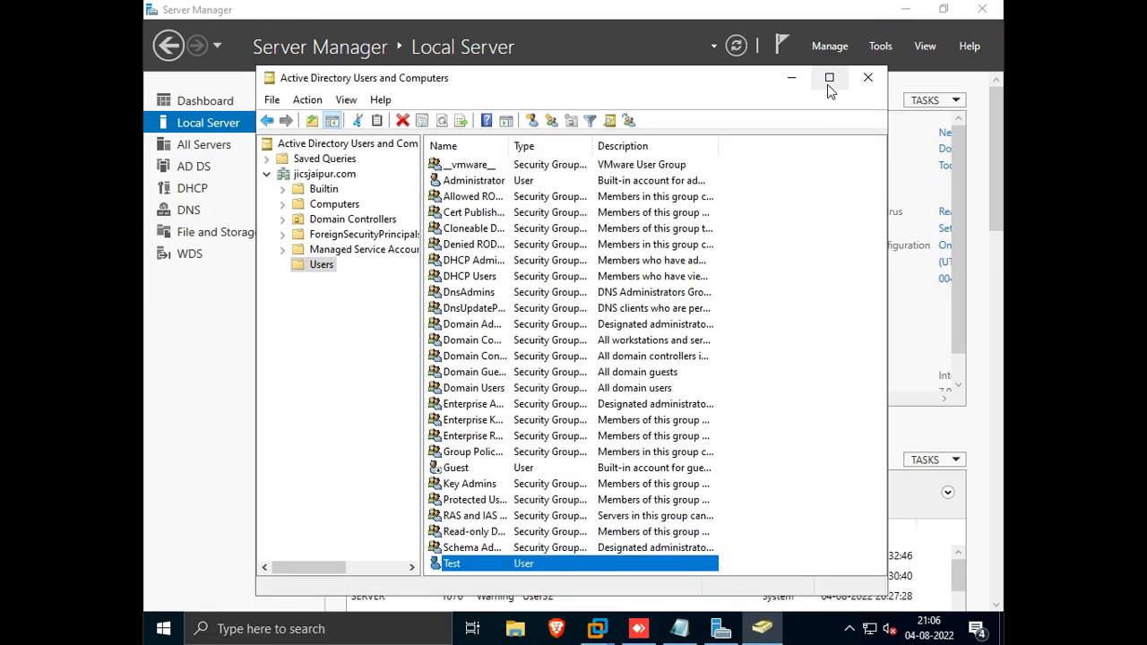
pyautogui.click(829, 78)
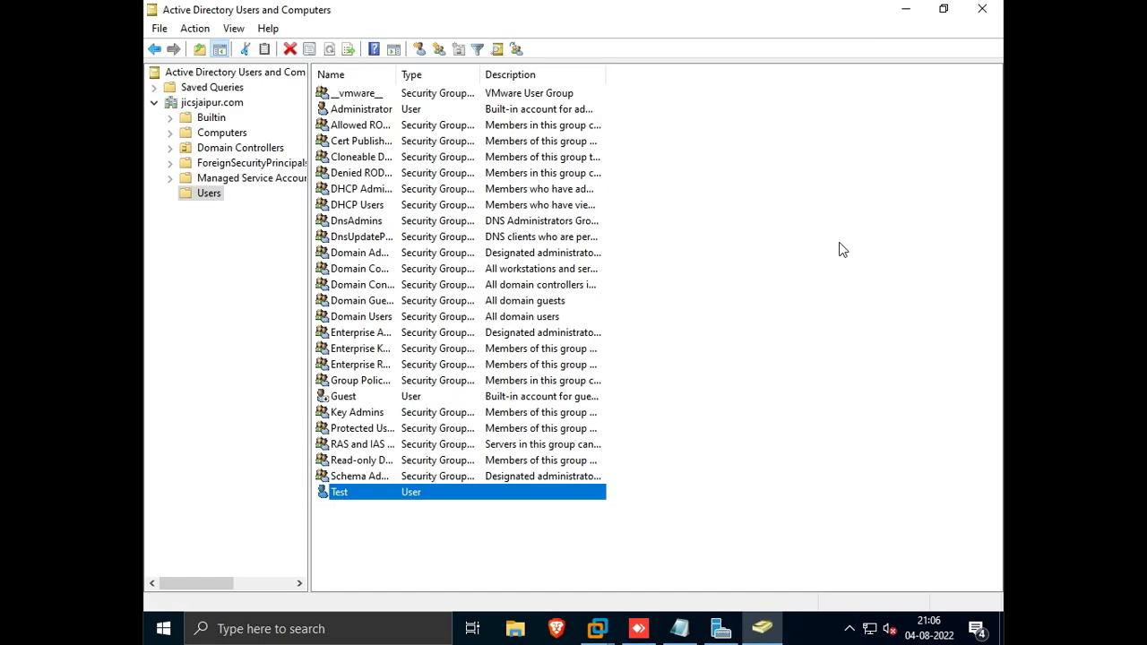
pyautogui.rightClick(794, 293)
pyautogui.click(841, 390)
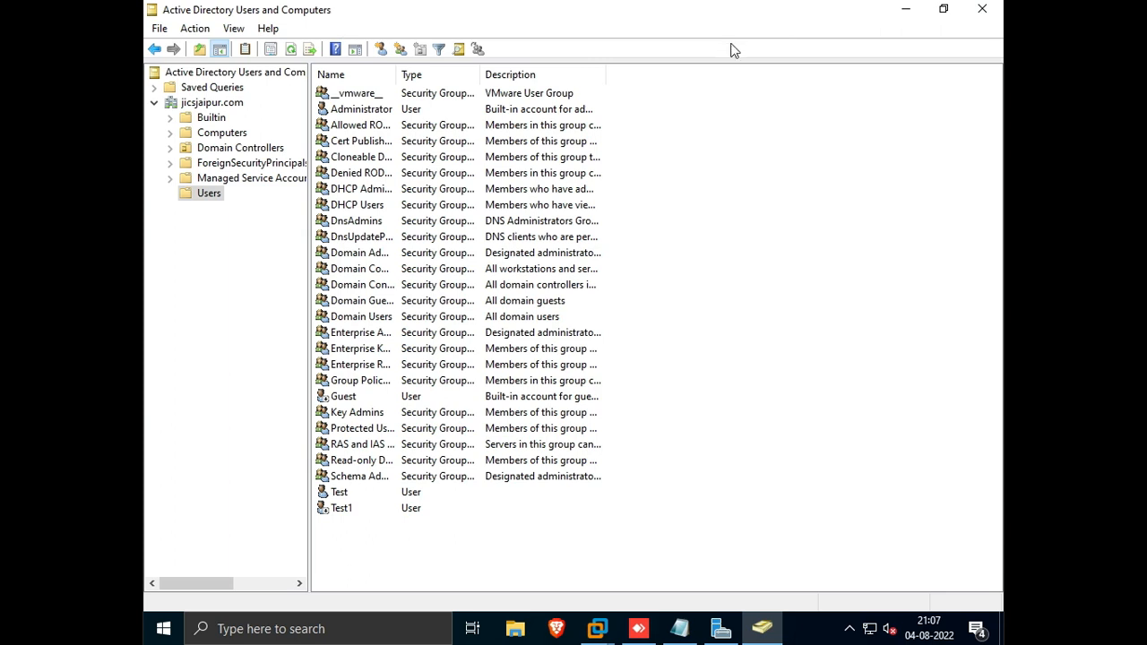
pyautogui.moveTo(696, 4)
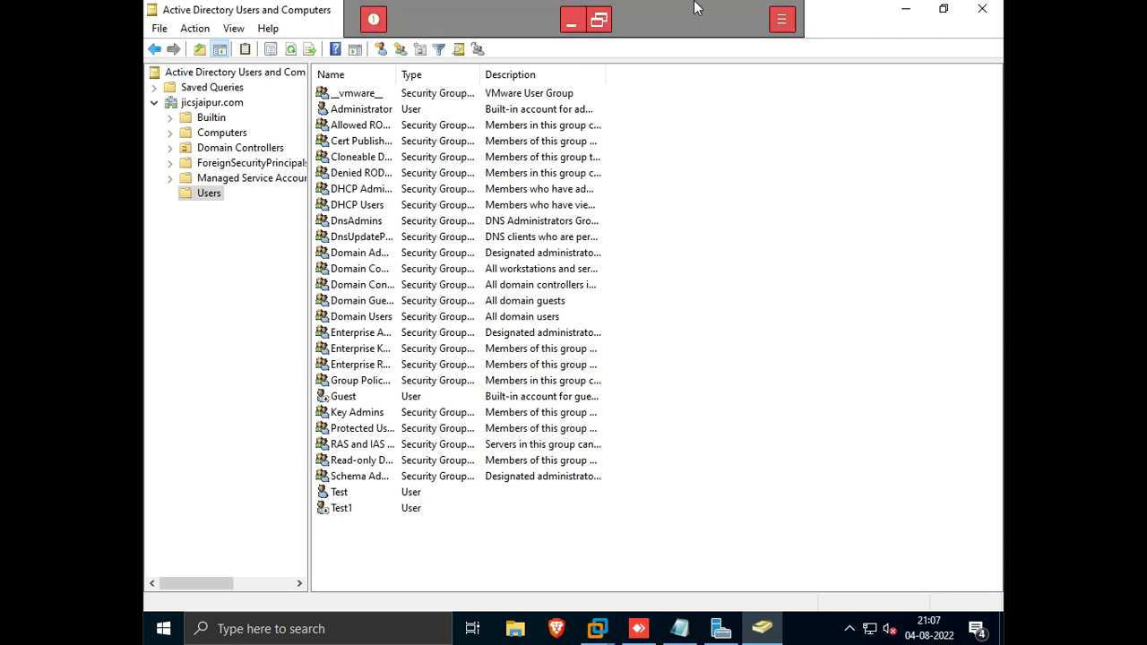